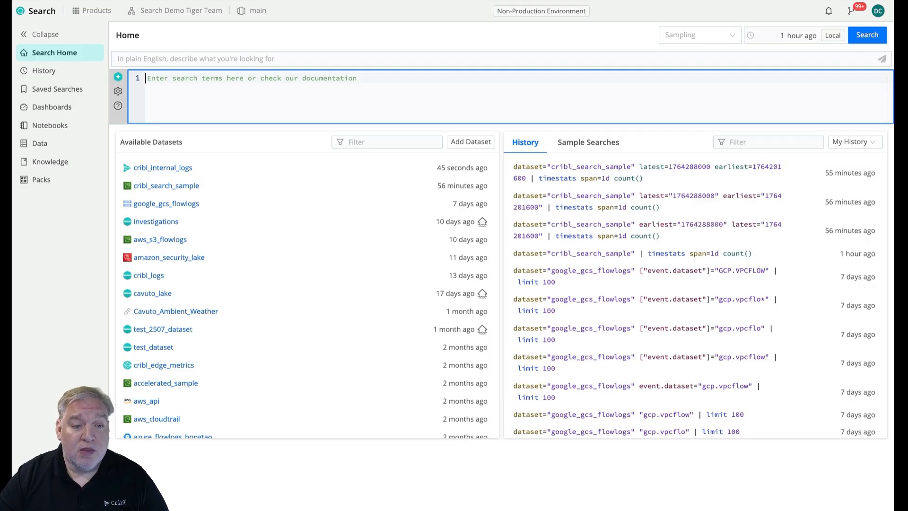
# Create a new notebook and replace its default heading text with "Investigation Notebook".
pyautogui.click(45, 130)
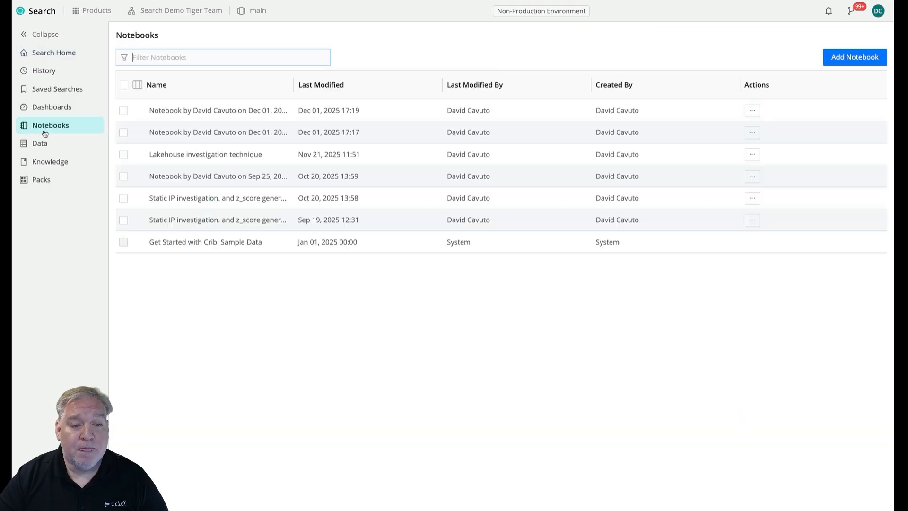
pyautogui.click(838, 58)
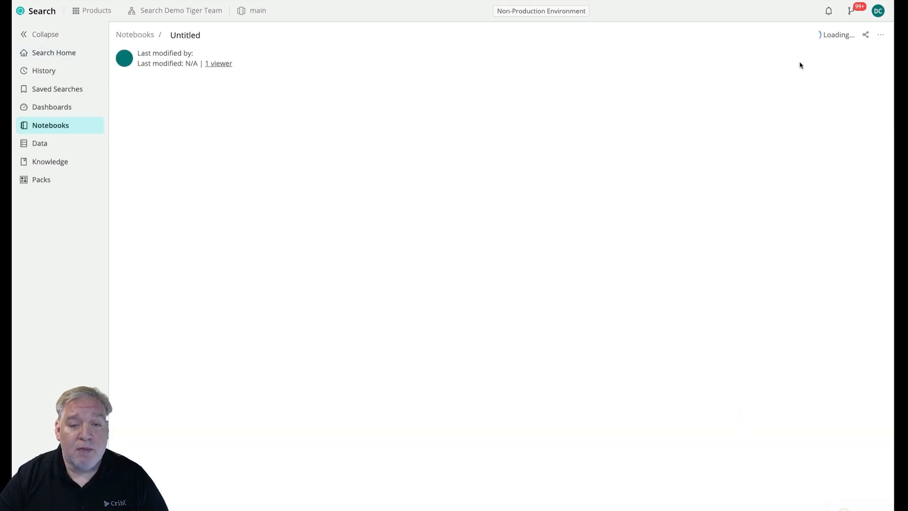
pyautogui.doubleClick(342, 123)
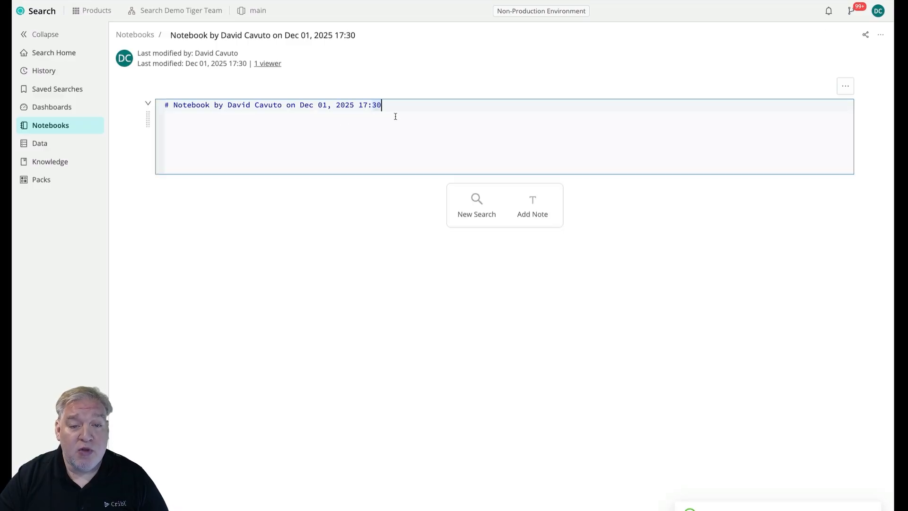
pyautogui.moveTo(395, 116); pyautogui.dragTo(174, 106)
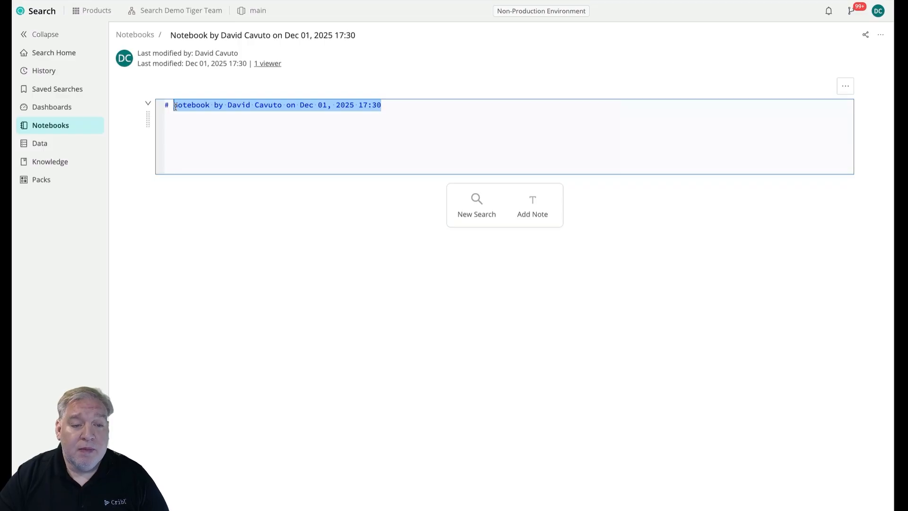
pyautogui.write('Inve')
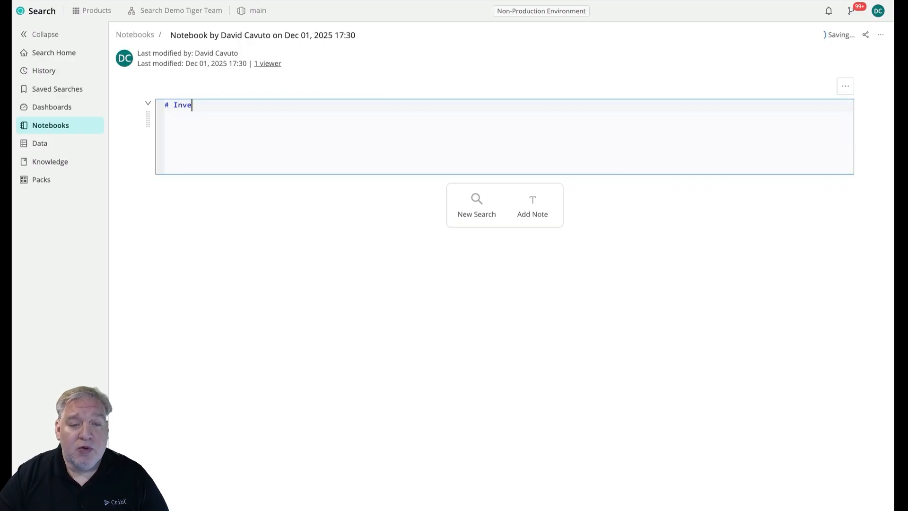
pyautogui.write('stifatoi')
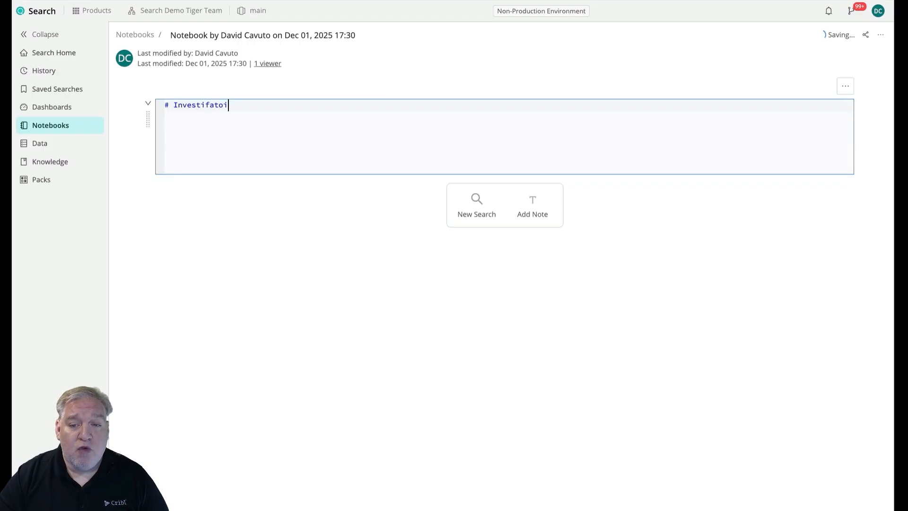
pyautogui.press('BackSpace')
pyautogui.press('BackSpace')
pyautogui.press('BackSpace')
pyautogui.press('BackSpace')
pyautogui.press('BackSpace')
pyautogui.write('gation Noteboo')
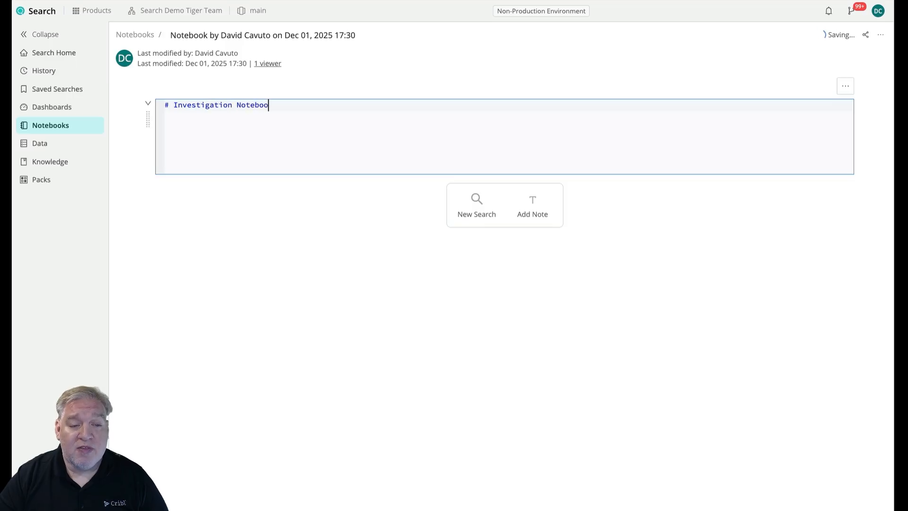
pyautogui.write('k')
# Add the second-level Markdown heading "Powered by Cribl Lake & Lakehouse" beneath the notebook's title heading.
pyautogui.press('Return')
pyautogui.write('##')
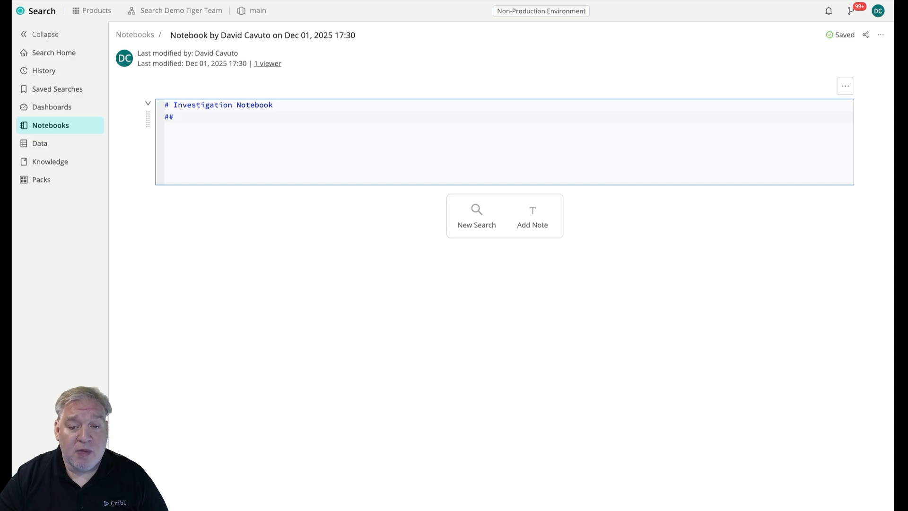
pyautogui.write('Po')
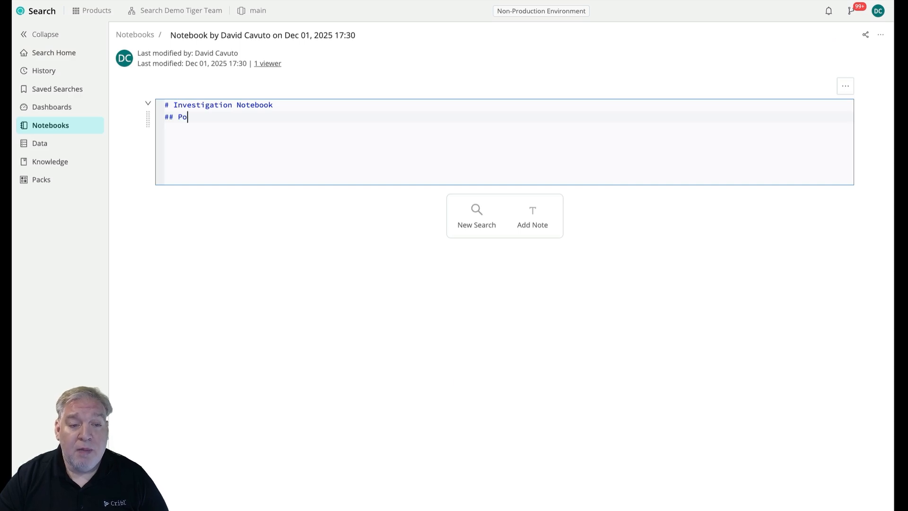
pyautogui.write('wered by C')
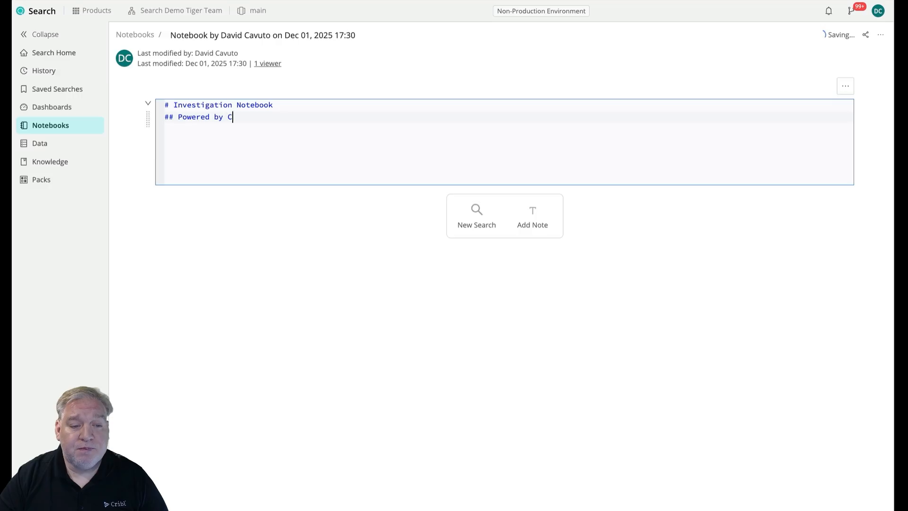
pyautogui.write('ribl Lak')
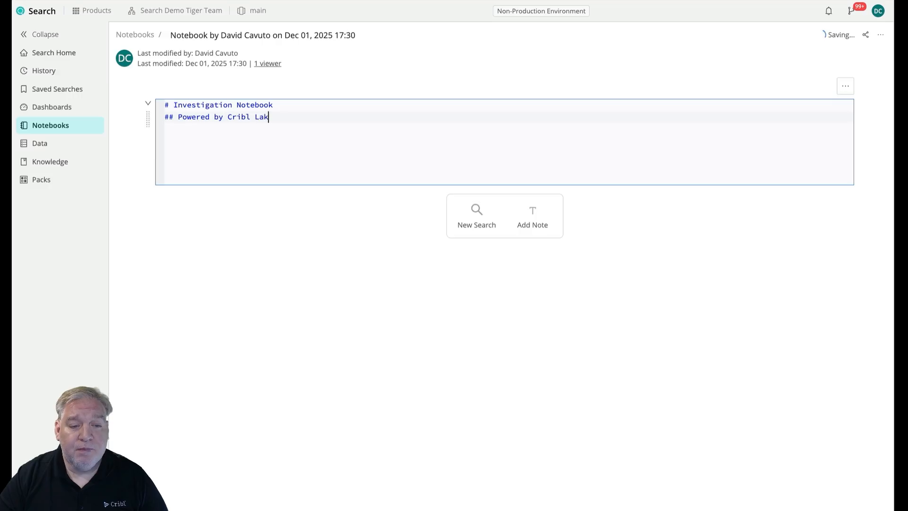
pyautogui.write('e & Lakehouse')
pyautogui.press('Return')
pyautogui.press('Return')
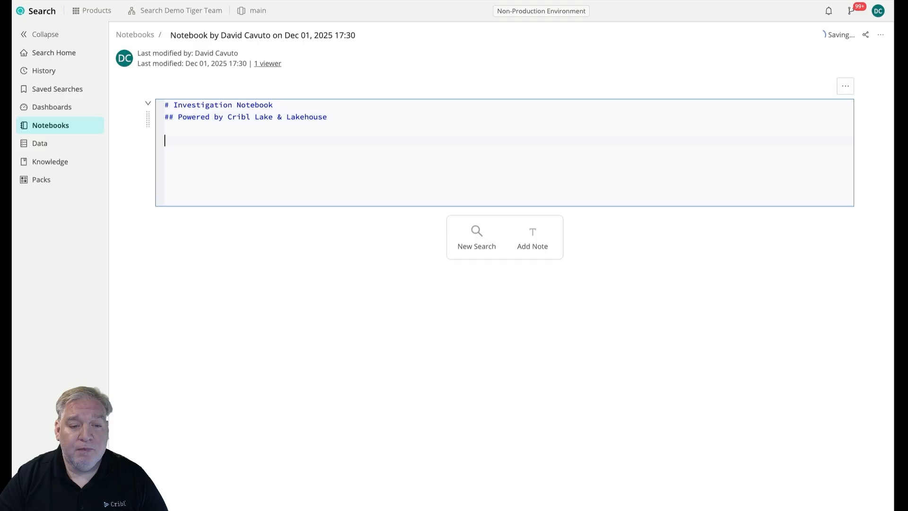
# Add the author's full name as plain text below the two headings, followed by a blank line.
pyautogui.write('David J,. C')
pyautogui.press('BackSpace')
pyautogui.press('BackSpace')
pyautogui.press('BackSpace')
pyautogui.press('BackSpace')
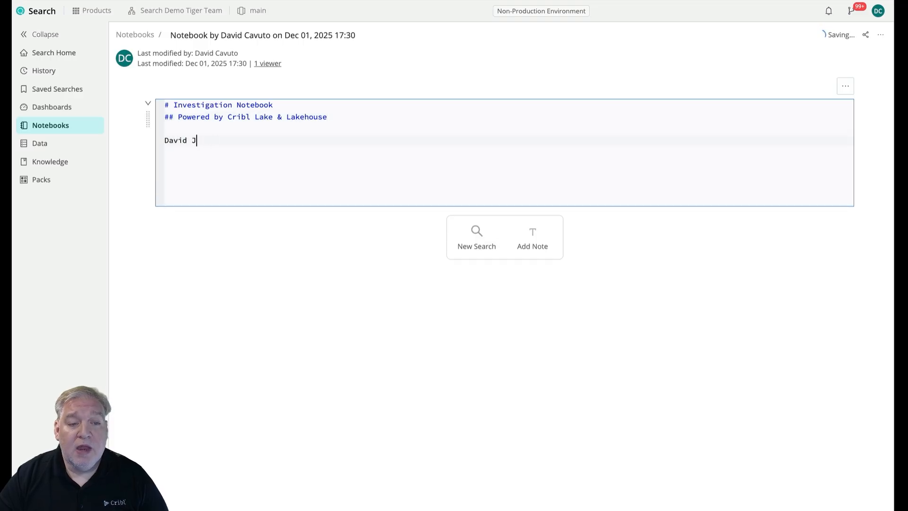
pyautogui.write('. Cavuto')
pyautogui.press('Return')
pyautogui.press('Return')
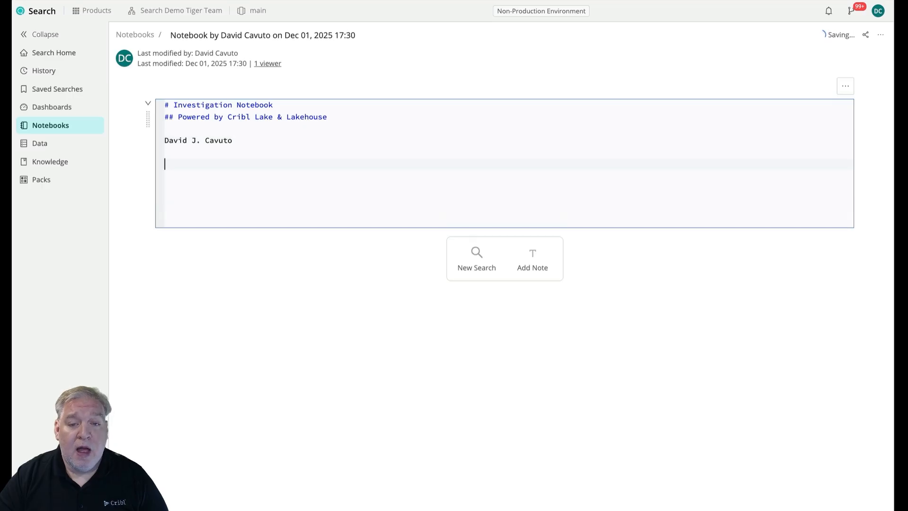
# Paste the five-line investigation plan below the author's name and number its first two lines 1. and 2.
pyautogui.write('Look at Federated Search dataset (eg in S3) Isolate some events of interest (eg IoC) Search + Export to get to Lake Dataset (with Lakehouse) Fast Ad-Hoc Investigation of Lake Dataset Use Notebooks to track all the steps of this process')
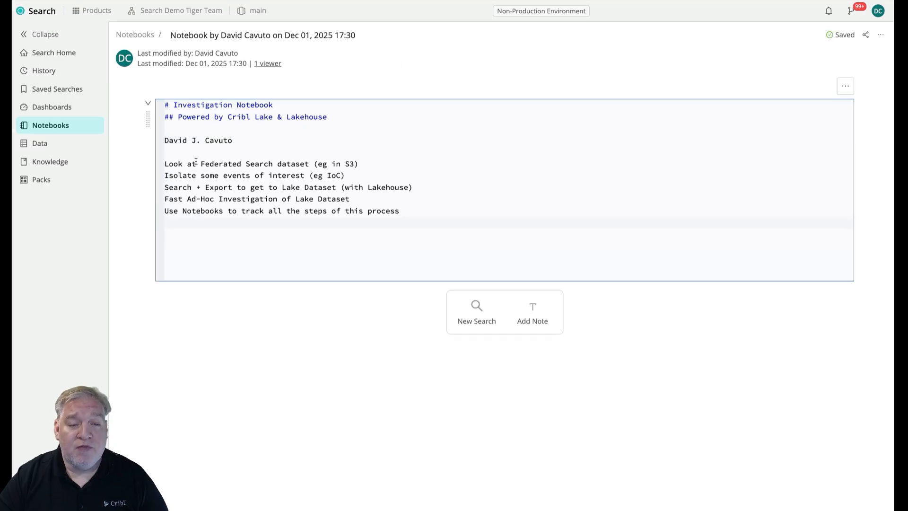
pyautogui.click(166, 165)
pyautogui.write('1.')
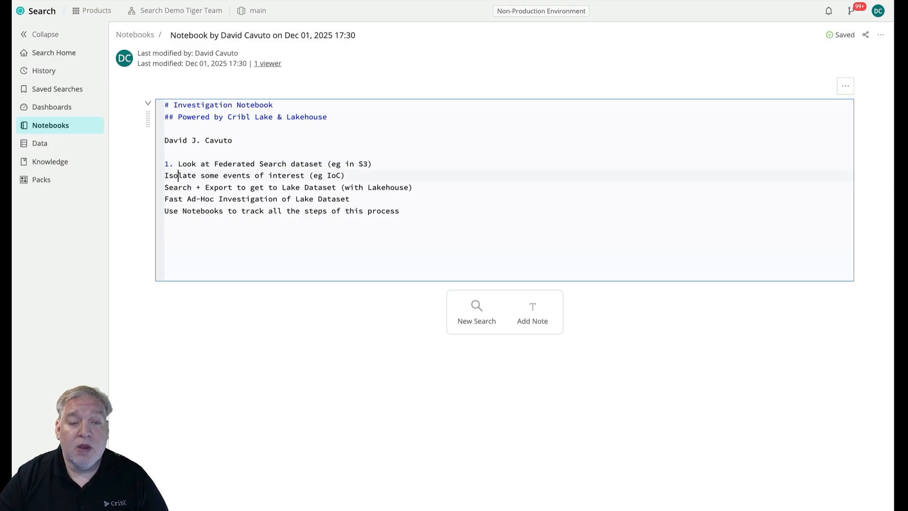
pyautogui.click(166, 176)
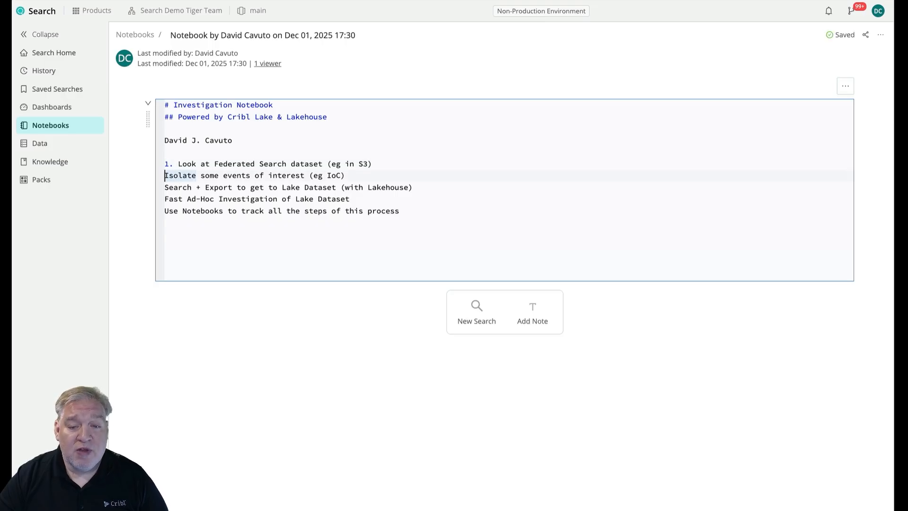
pyautogui.write('2,')
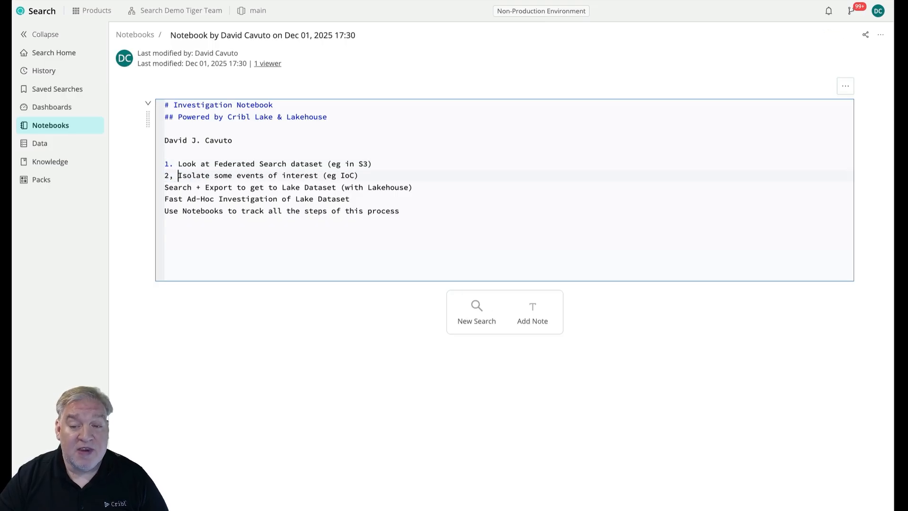
pyautogui.press('BackSpace')
pyautogui.press('BackSpace')
pyautogui.write('.')
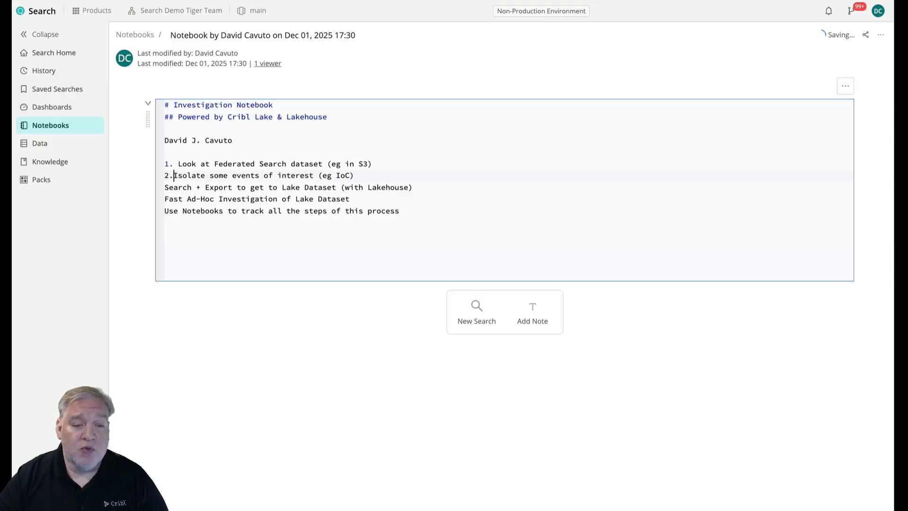
# Number the remaining three plan lines 3., 4. and 5., and add a new search block below the note.
pyautogui.press('Down')
pyautogui.press('Left')
pyautogui.press('Left')
pyautogui.press('Left')
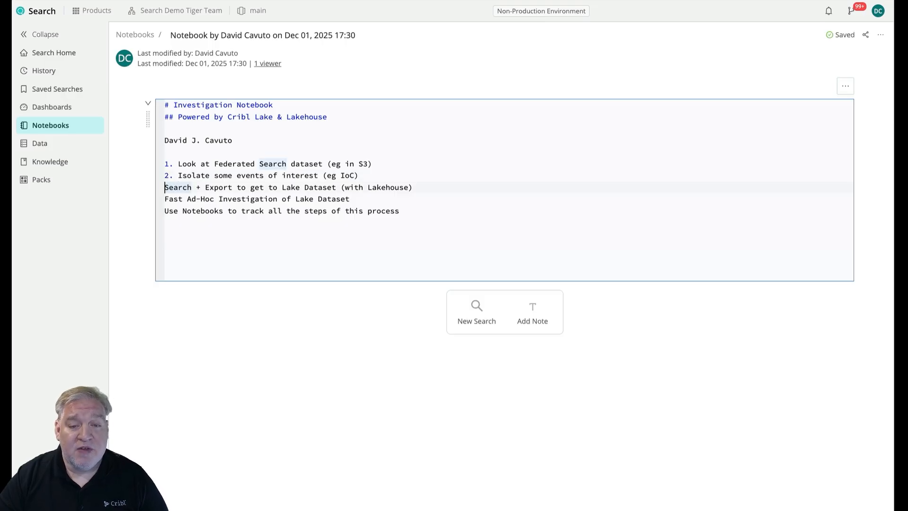
pyautogui.write('3.')
pyautogui.press('Down')
pyautogui.press('Left')
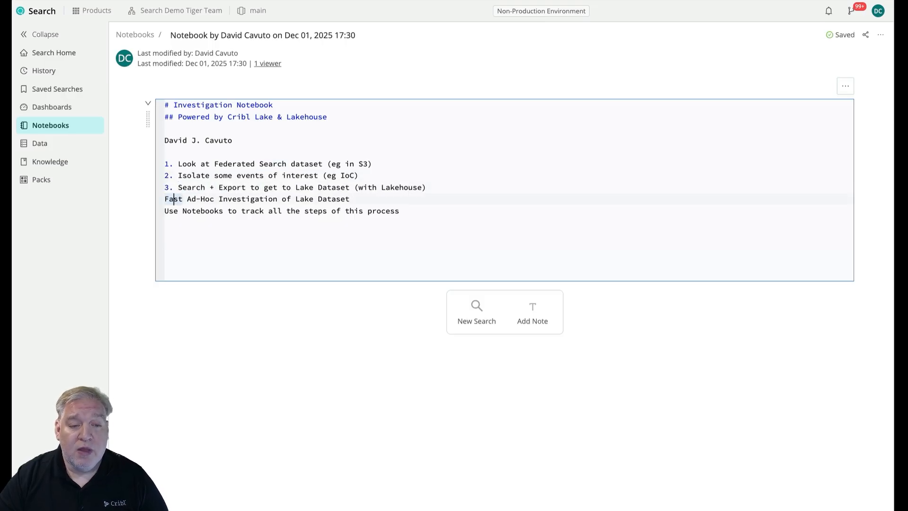
pyautogui.press('Left')
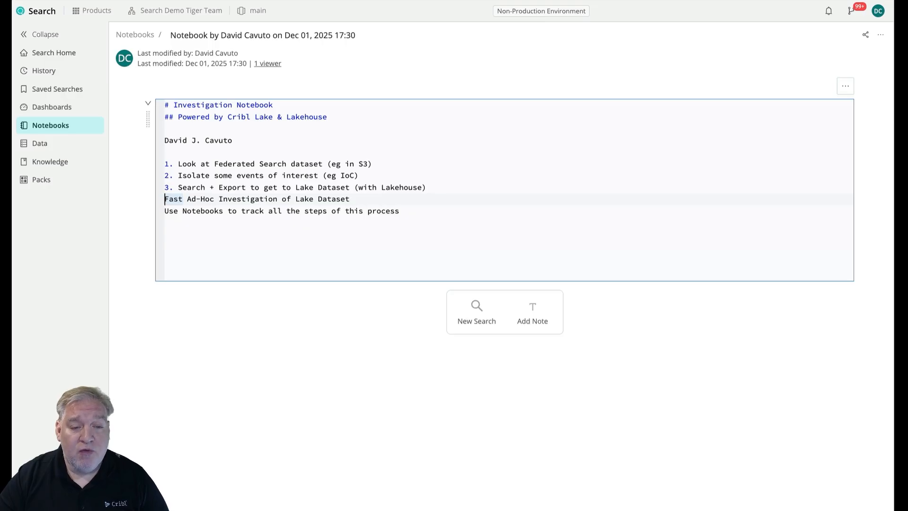
pyautogui.write('4.')
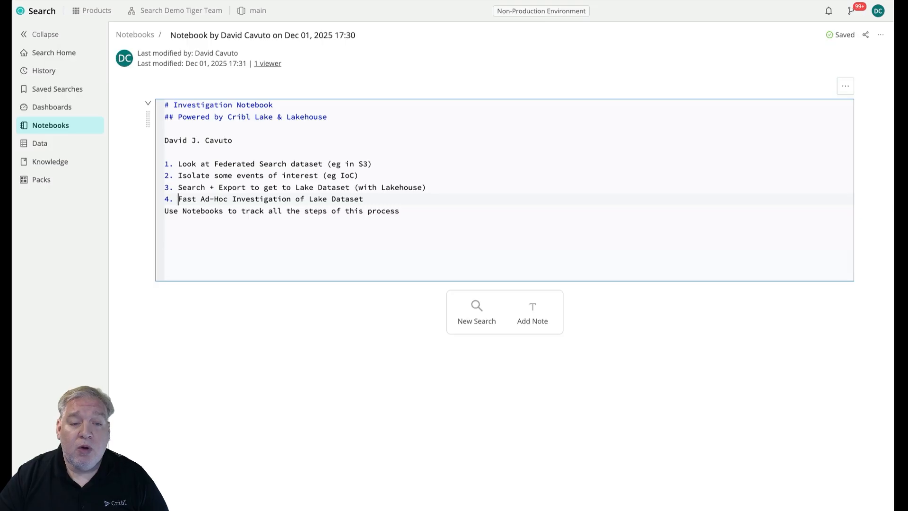
pyautogui.press('Down')
pyautogui.press('Left')
pyautogui.press('Left')
pyautogui.press('Left')
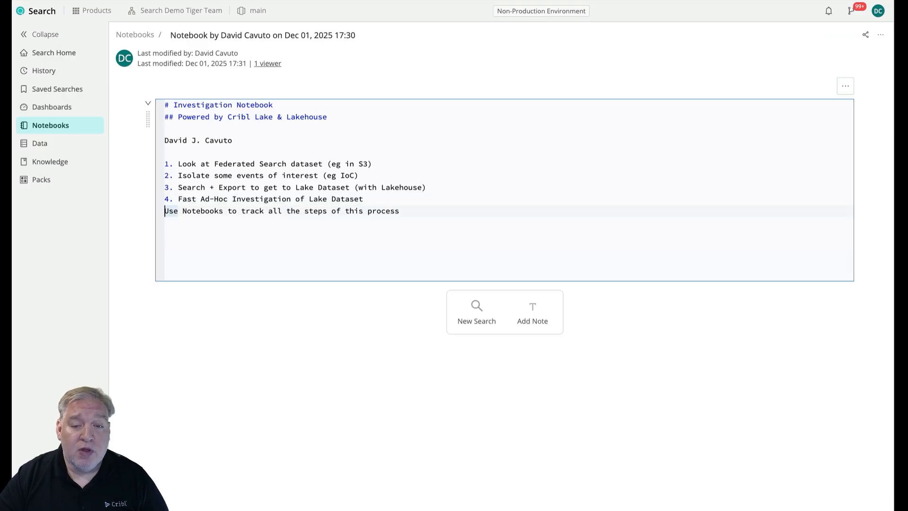
pyautogui.write('5.')
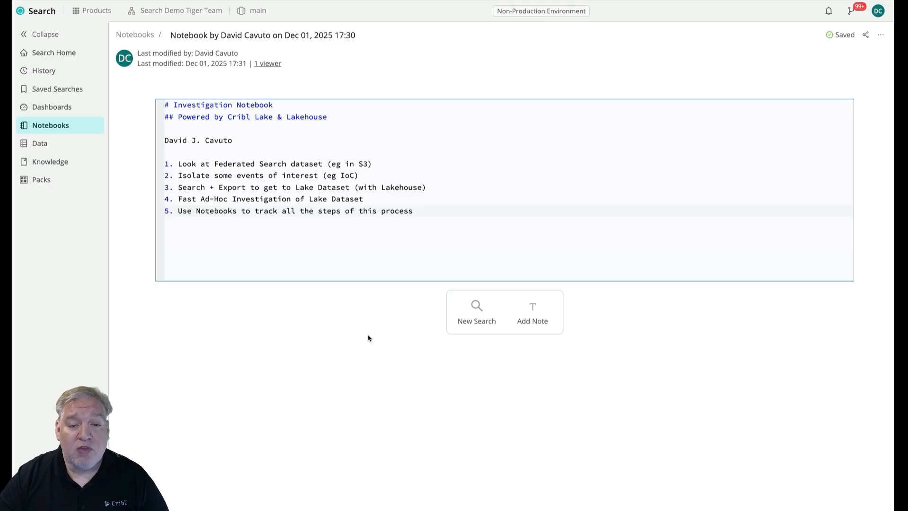
pyautogui.click(477, 313)
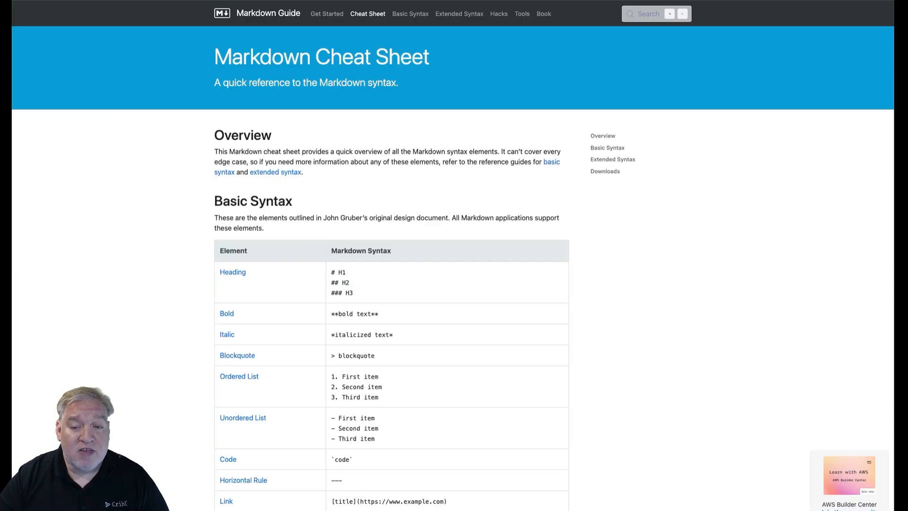
# Review the basic syntax table on the Markdown Cheat Sheet page, then return to the notebook.
pyautogui.scroll(-2, 371, 201)
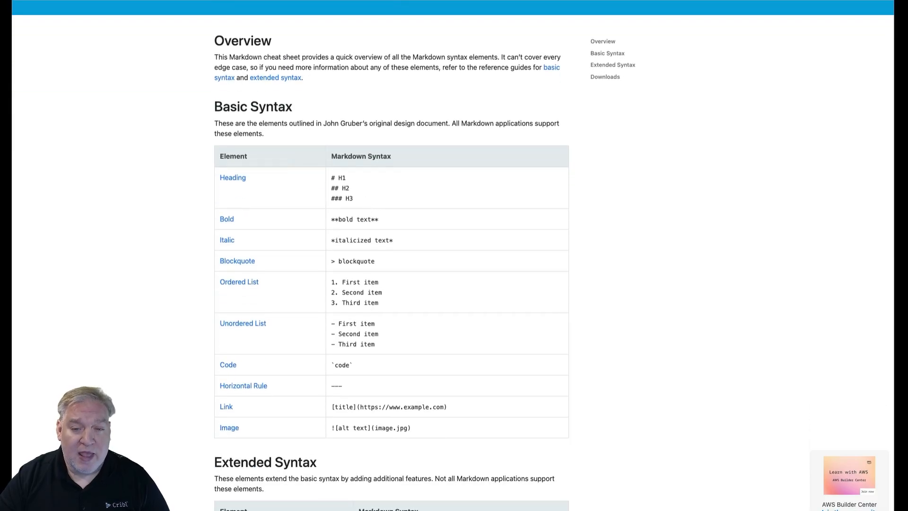
pyautogui.scroll(-1, 386, 143)
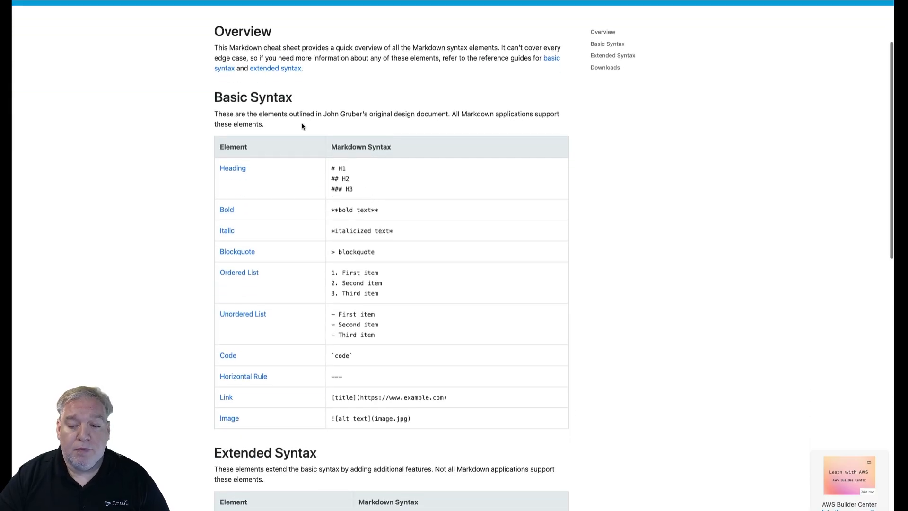
pyautogui.moveTo(419, 418); pyautogui.dragTo(252, 179)
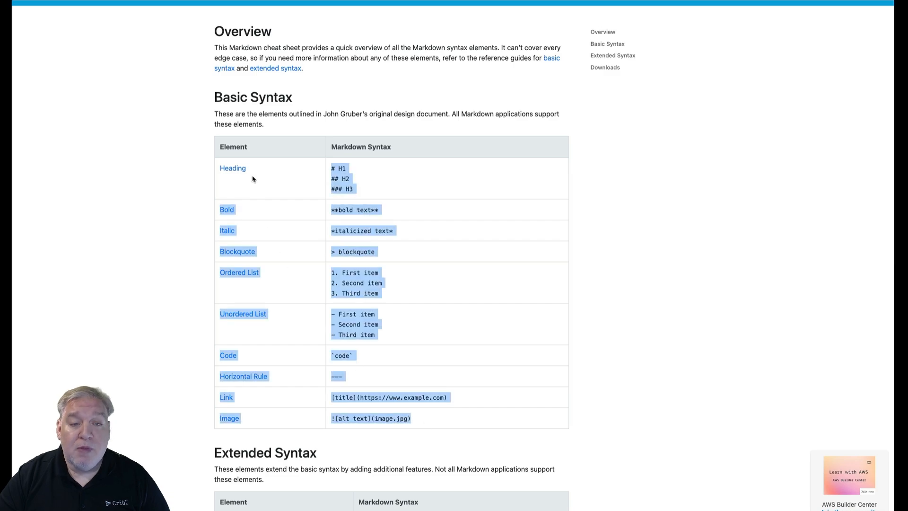
pyautogui.click(257, 182)
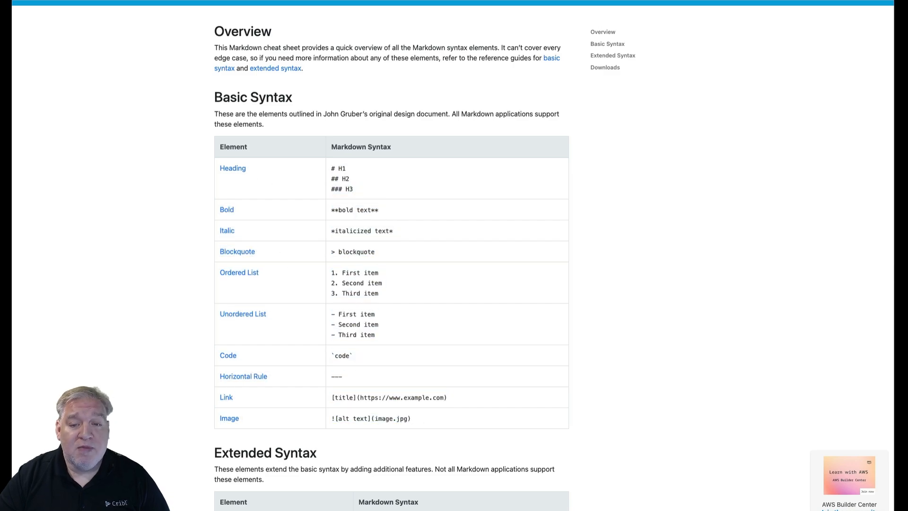
pyautogui.click(102, 1)
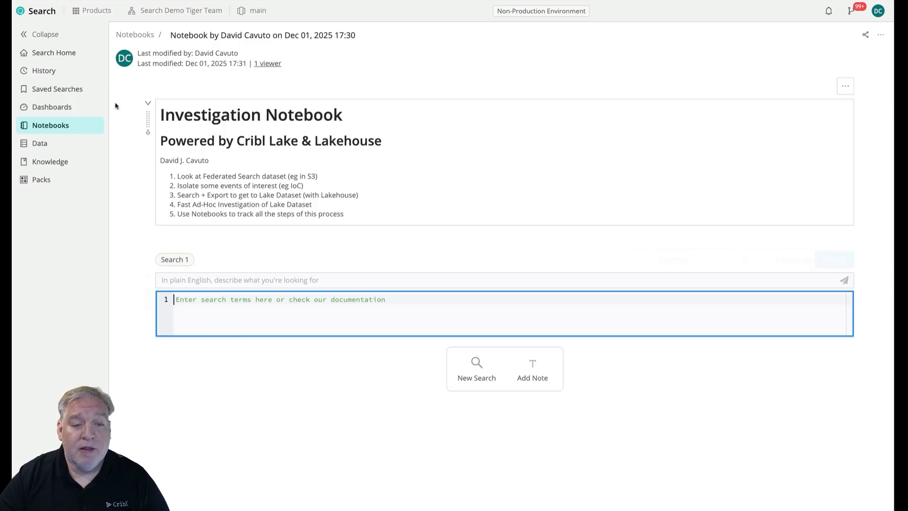
# Switch to Cribl Lake and start a new dataset from the Datasets page.
pyautogui.click(93, 16)
pyautogui.moveTo(48, 410)
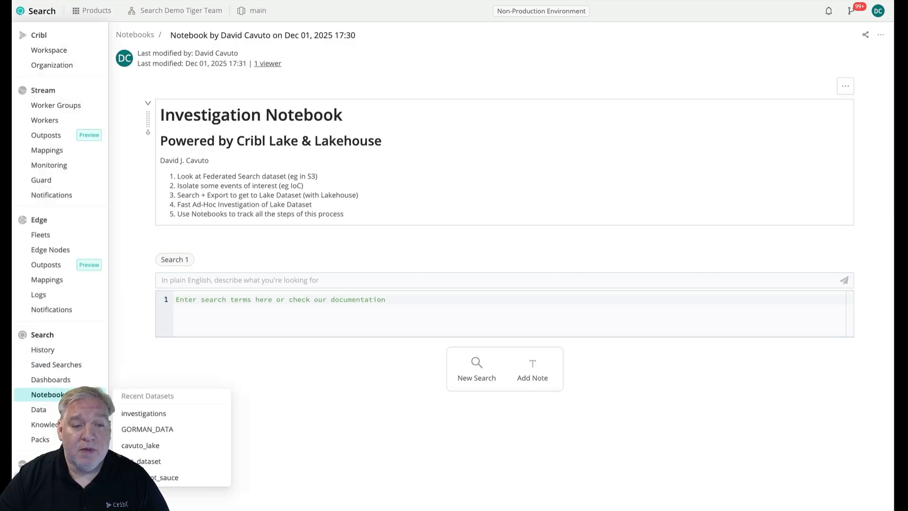
pyautogui.click(45, 479)
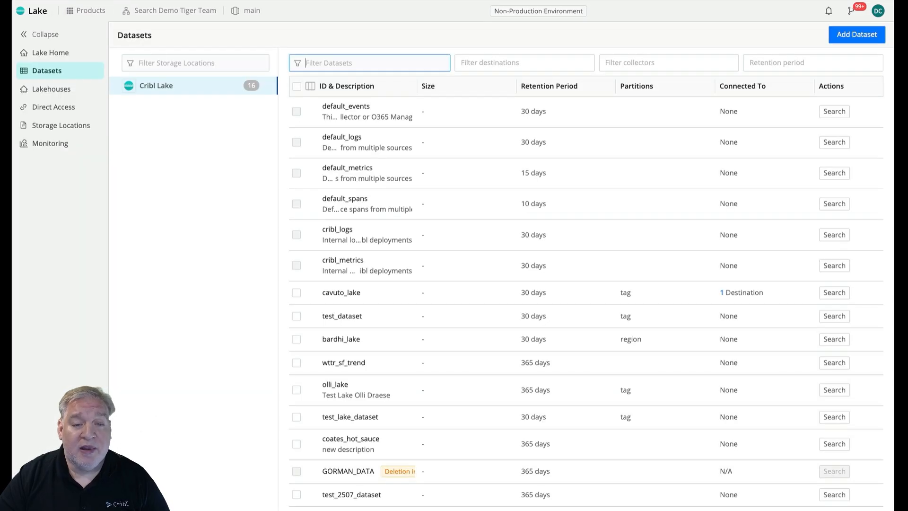
pyautogui.click(857, 34)
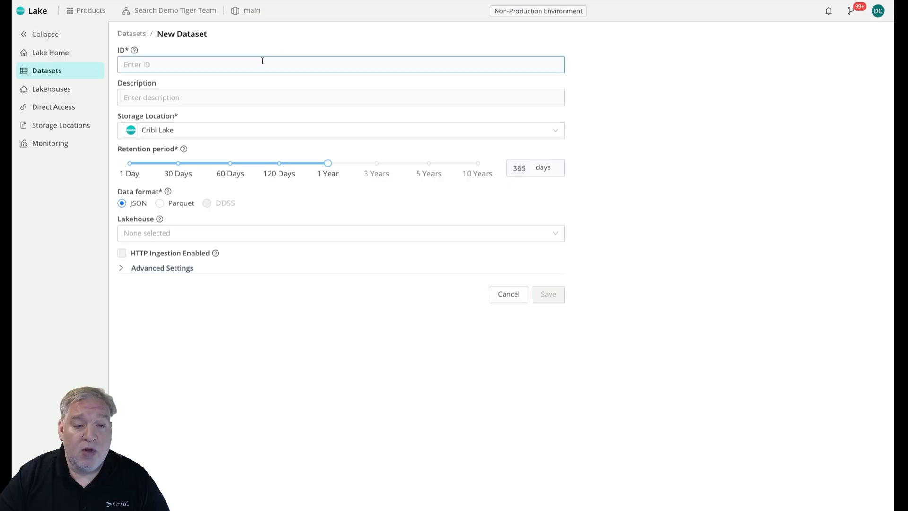
# Enter lakehouse_investigations as the new dataset's ID and assign the dataset to the hot_sauce lakehouse.
pyautogui.write('lake')
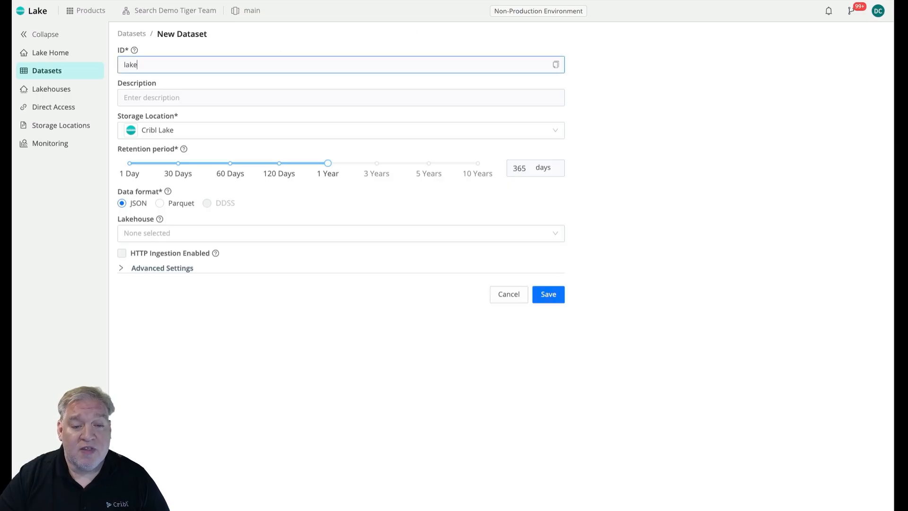
pyautogui.write('hgoous')
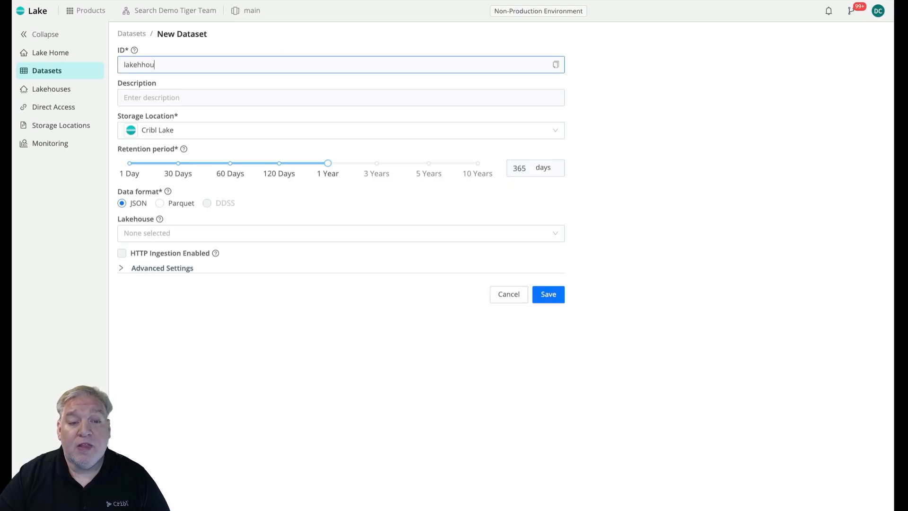
pyautogui.press('BackSpace')
pyautogui.press('BackSpace')
pyautogui.press('BackSpace')
pyautogui.write('ouse_')
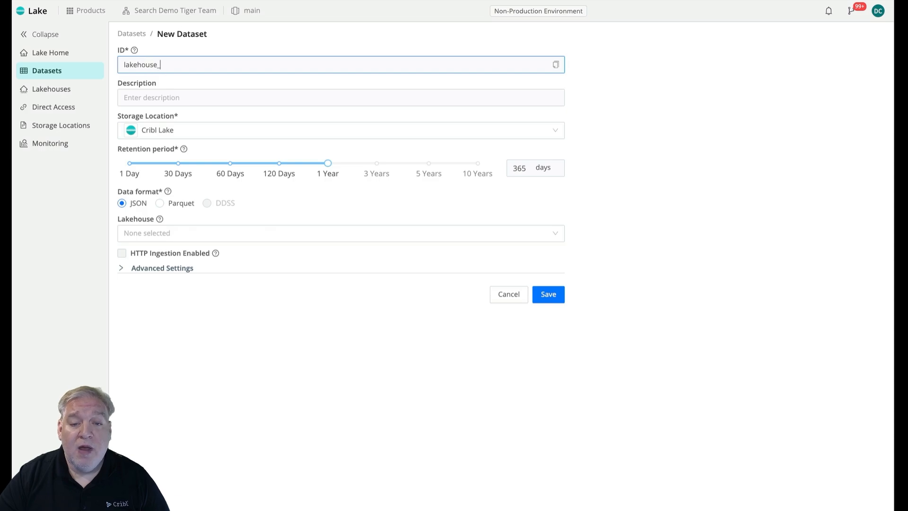
pyautogui.write('inv')
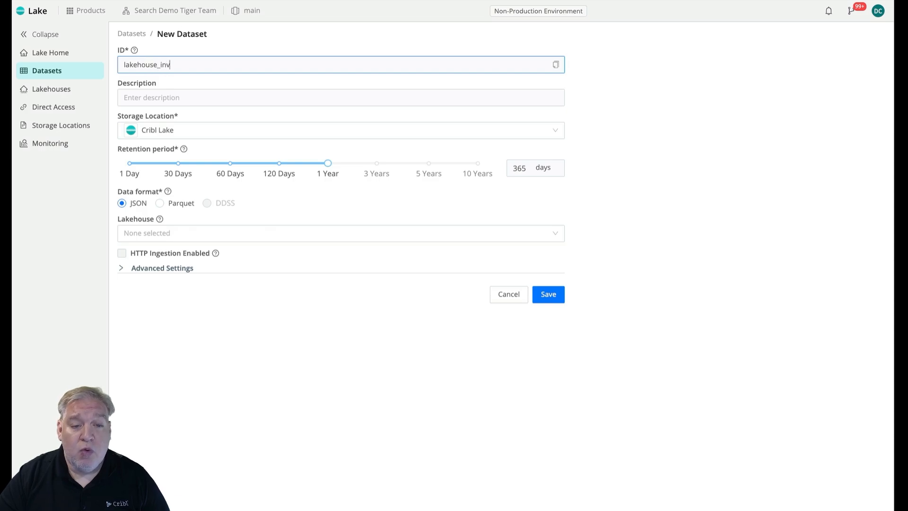
pyautogui.write('estigations')
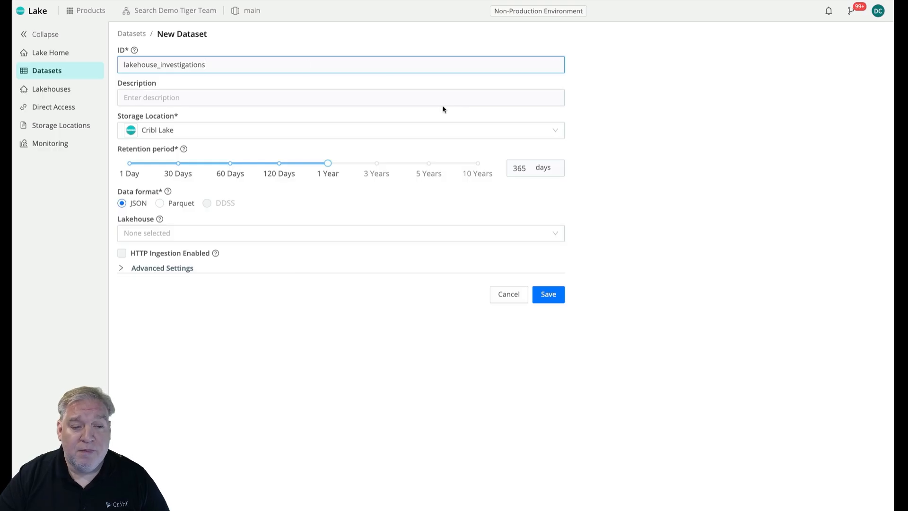
pyautogui.click(194, 233)
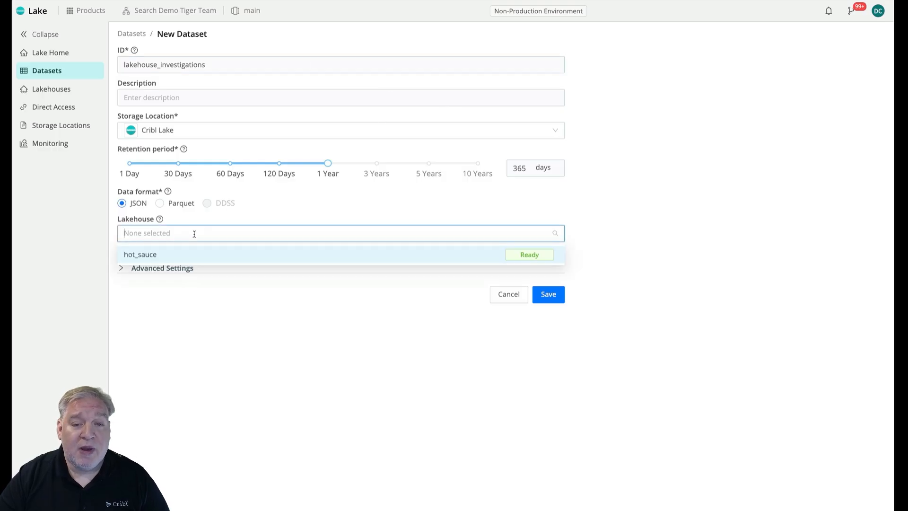
pyautogui.click(172, 254)
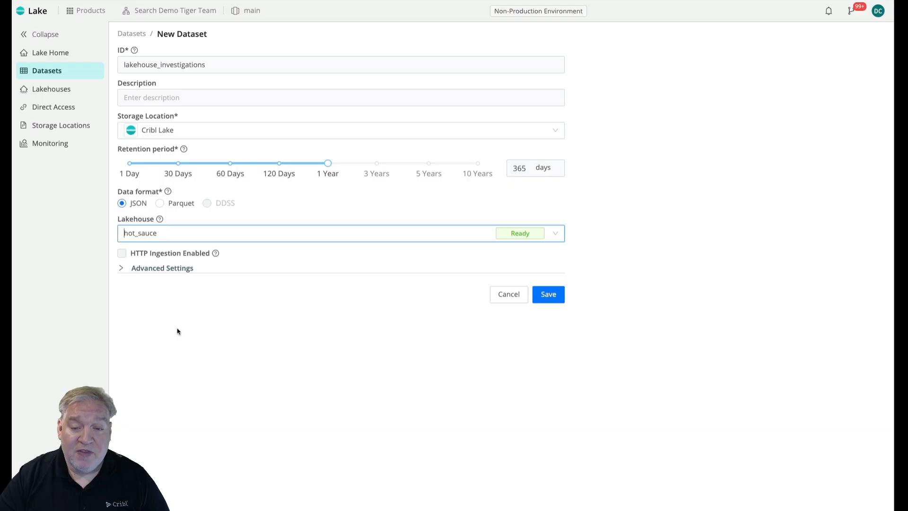
# In the advanced settings, add tag as both a lake partition field and a lakehouse indexed field.
pyautogui.click(121, 269)
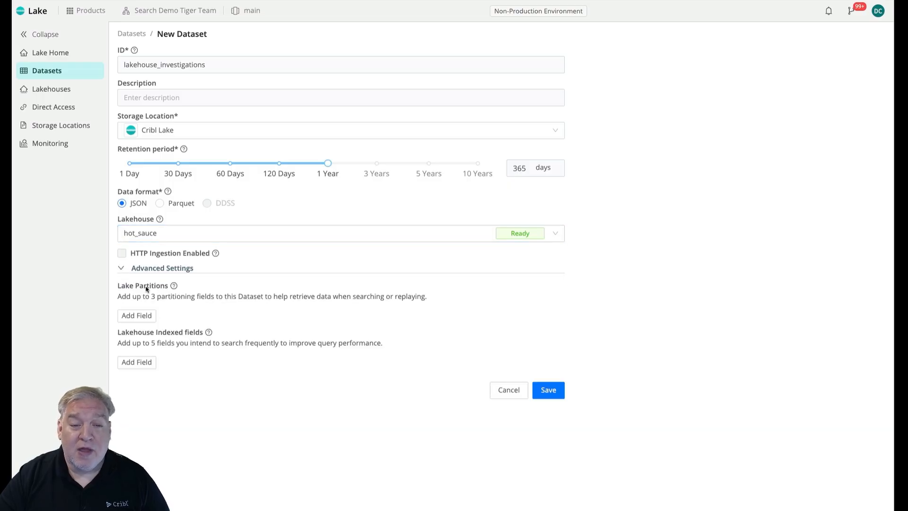
pyautogui.click(147, 321)
pyautogui.write('tag')
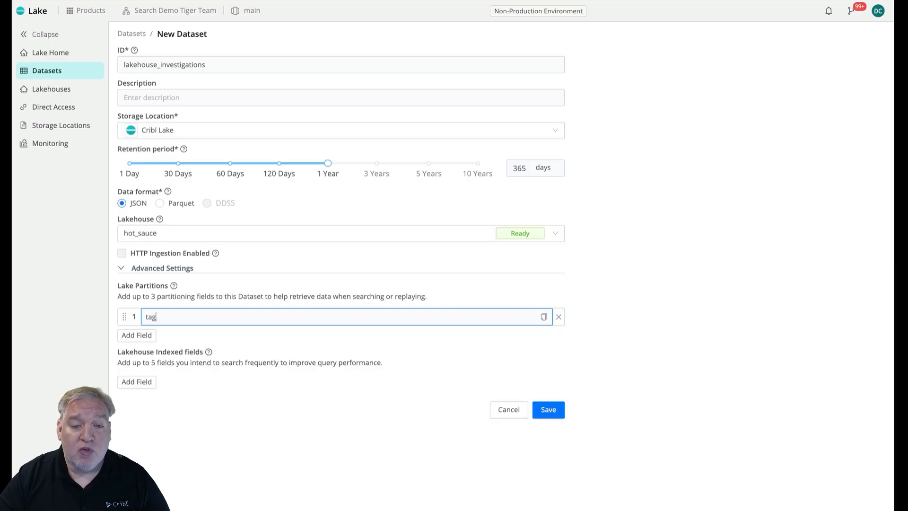
pyautogui.click(144, 382)
pyautogui.write('t')
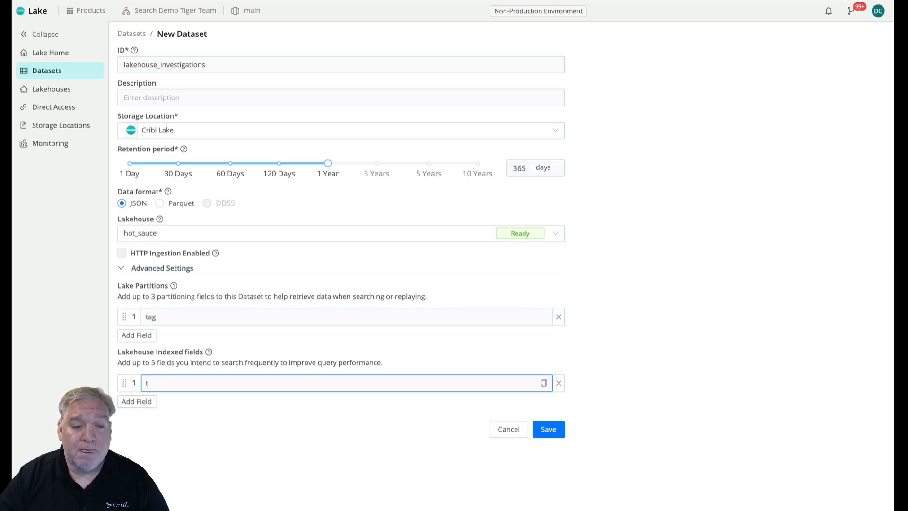
pyautogui.write('ag')
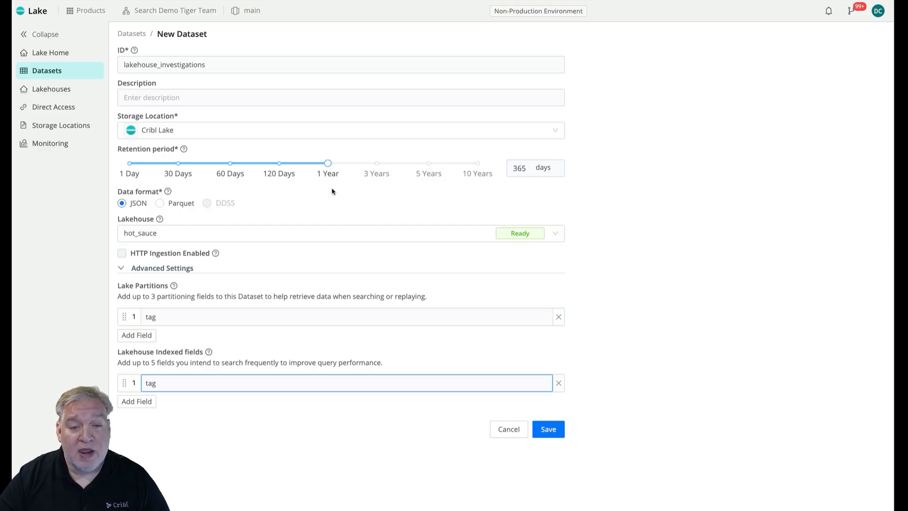
# Set the dataset's retention period to 60 days and save the dataset.
pyautogui.moveTo(327, 165); pyautogui.dragTo(179, 174)
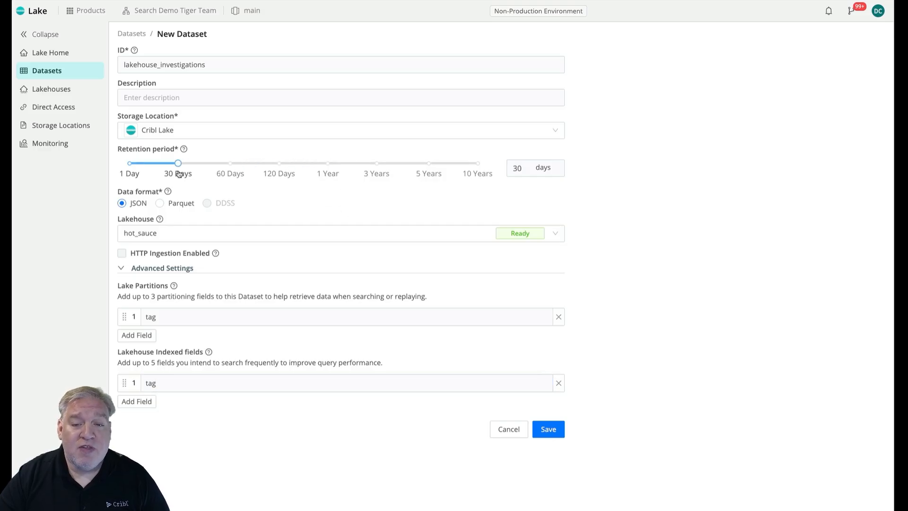
pyautogui.click(230, 174)
pyautogui.moveTo(241, 203)
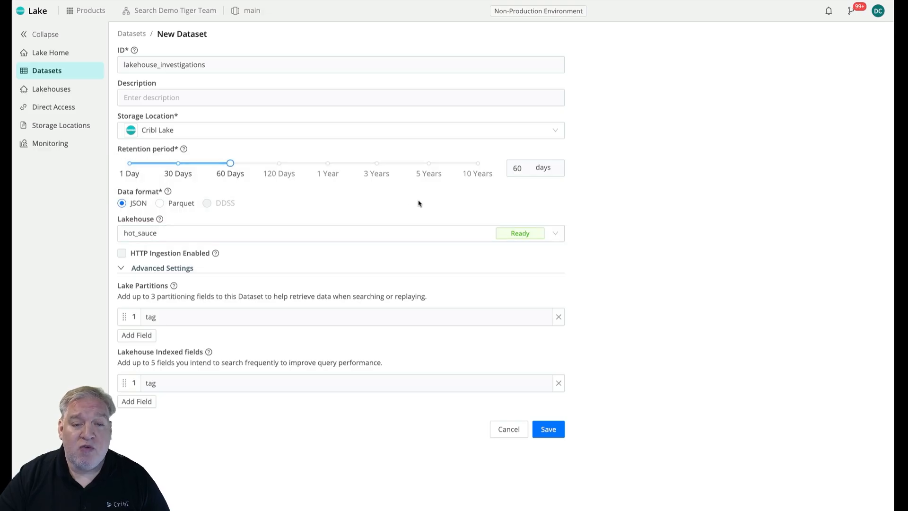
pyautogui.click(551, 431)
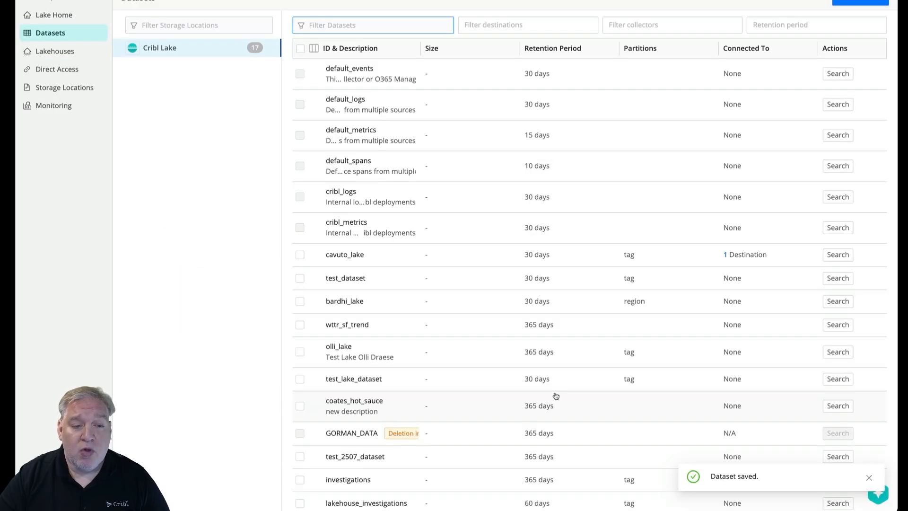
# Check the datasets list for the new entry, and inspect the hot_sauce lakehouse and its assigned datasets.
pyautogui.scroll(-1, 556, 396)
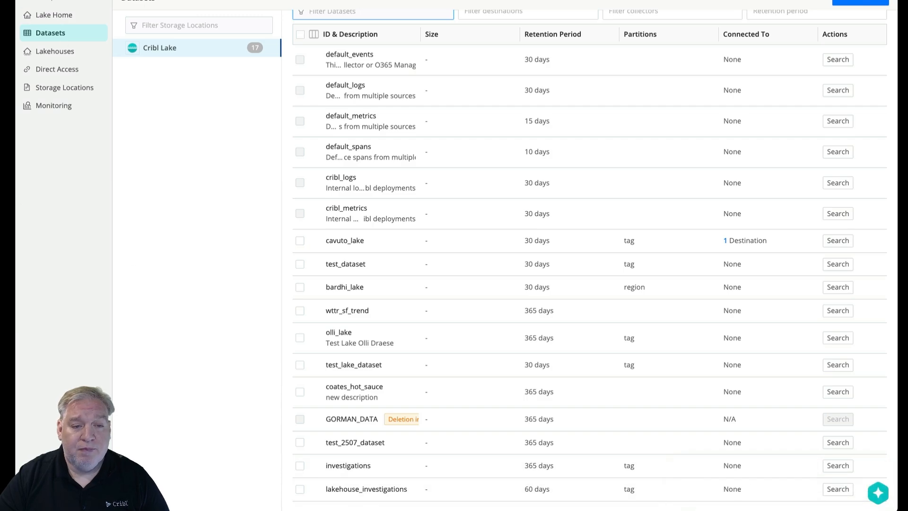
pyautogui.click(55, 51)
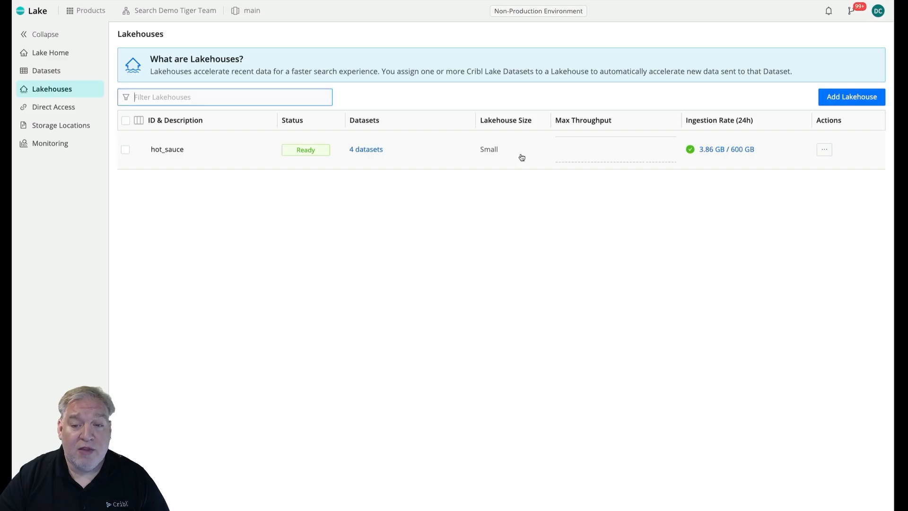
pyautogui.click(361, 152)
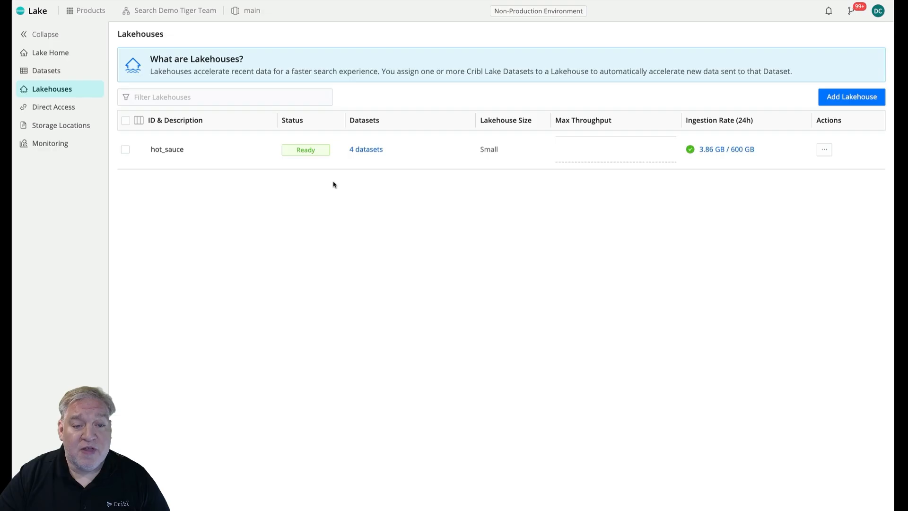
# Switch to Cribl Search, filter the datasets by "lak", run a lakehouse_investigations search limited to 1000 events, and check its lakehouse status.
pyautogui.click(80, 12)
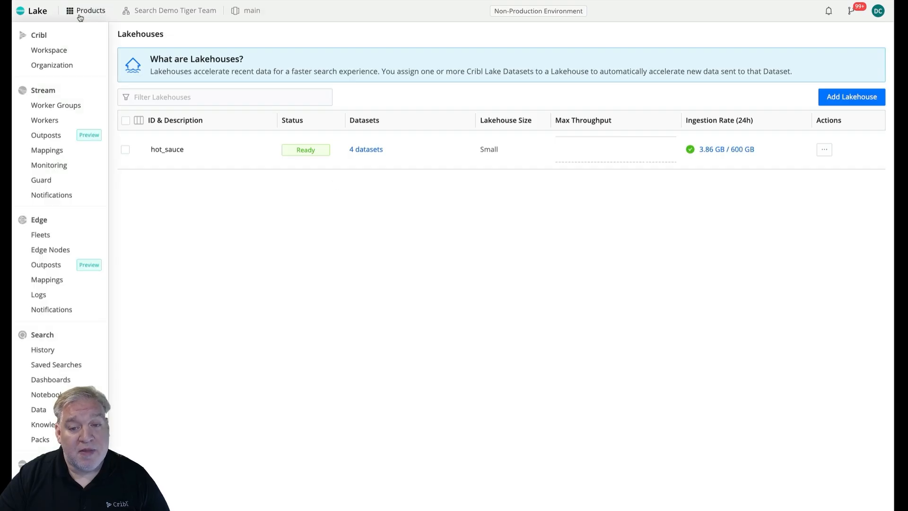
pyautogui.click(54, 336)
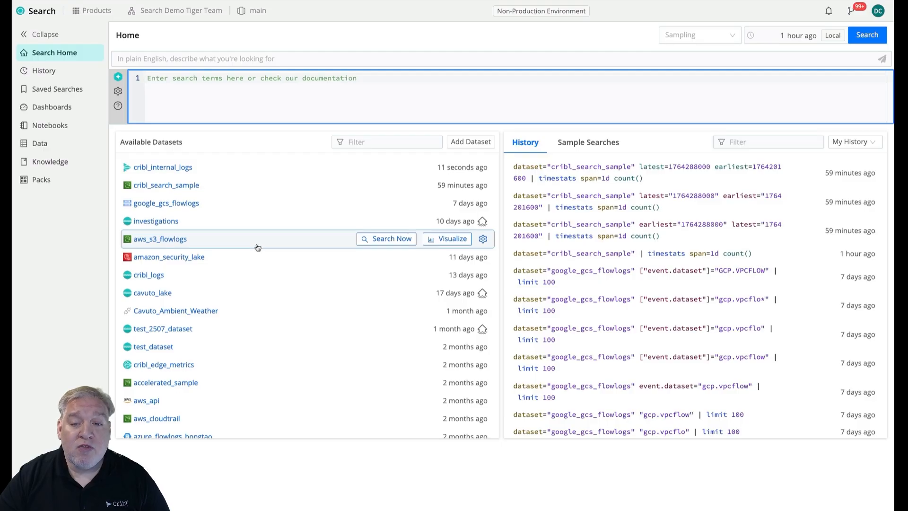
pyautogui.scroll(-6, 258, 246)
pyautogui.click(344, 142)
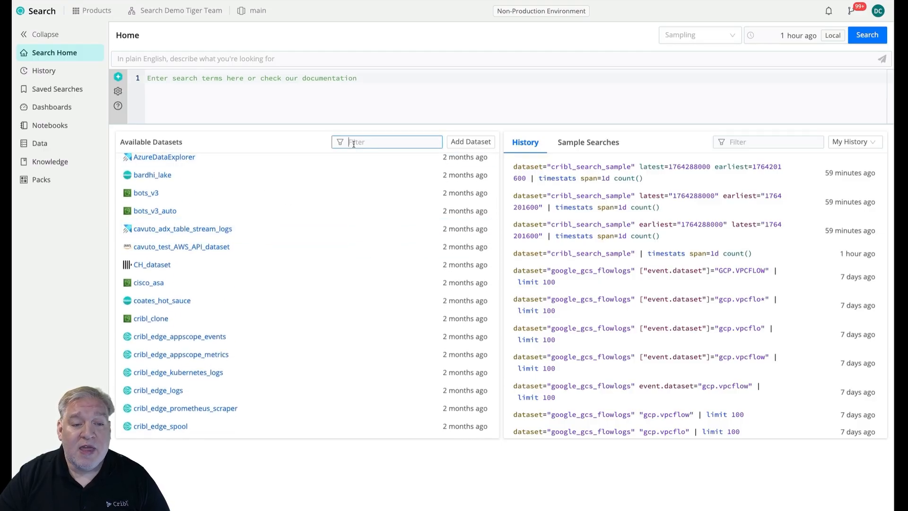
pyautogui.write('lak')
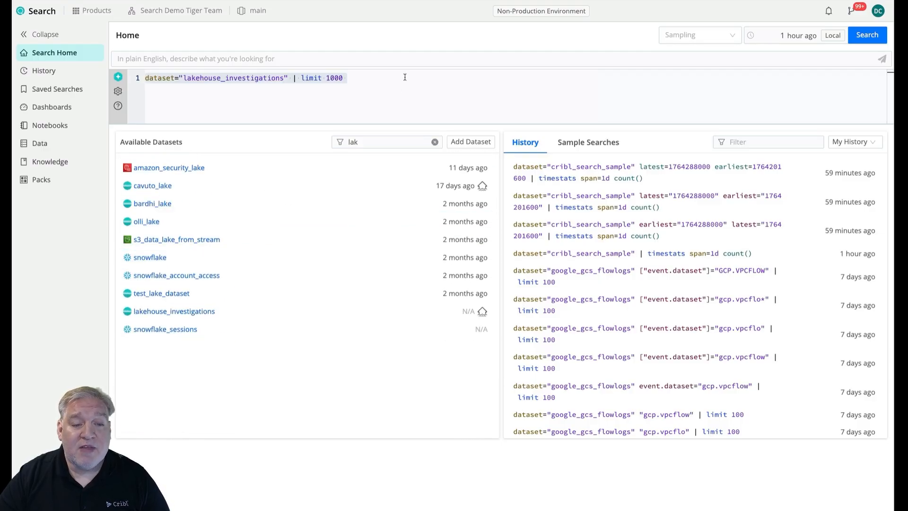
pyautogui.click(427, 78)
pyautogui.click(855, 37)
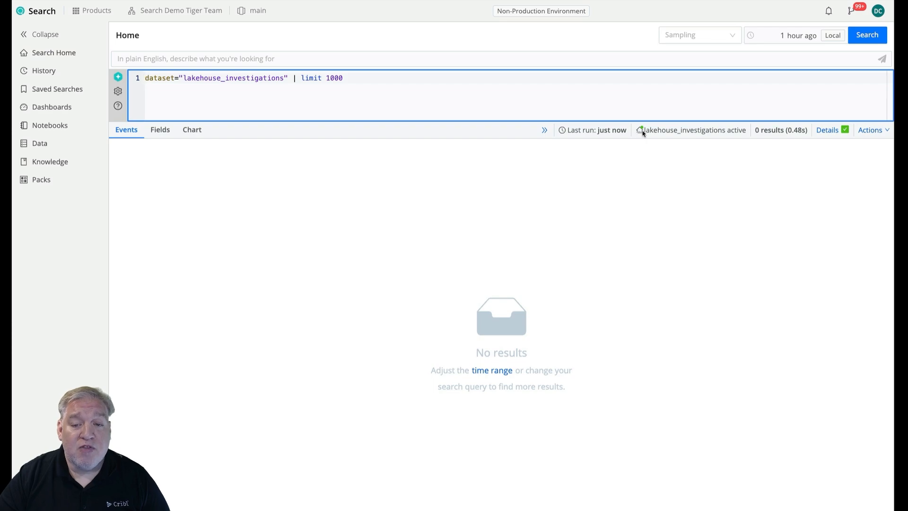
pyautogui.click(640, 132)
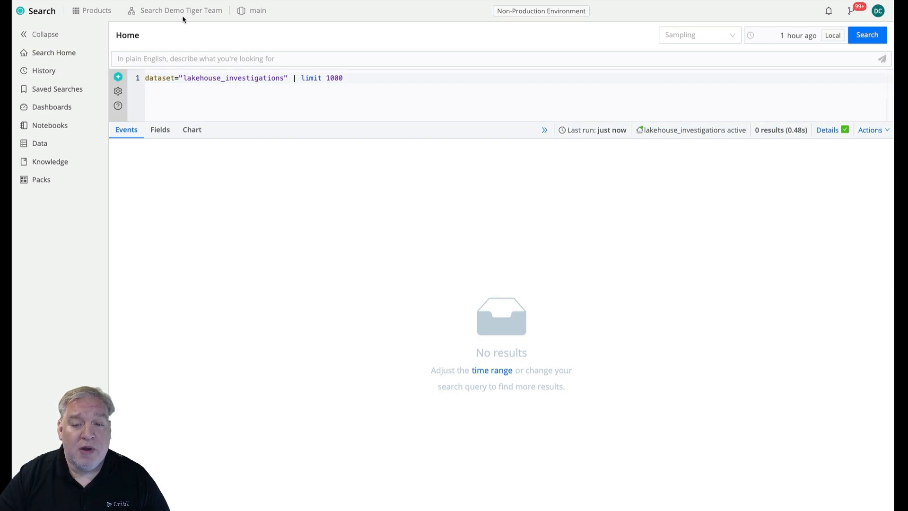
# Reopen the saved investigation notebook and rename it "Investigation Notebook".
pyautogui.click(59, 130)
pyautogui.click(204, 111)
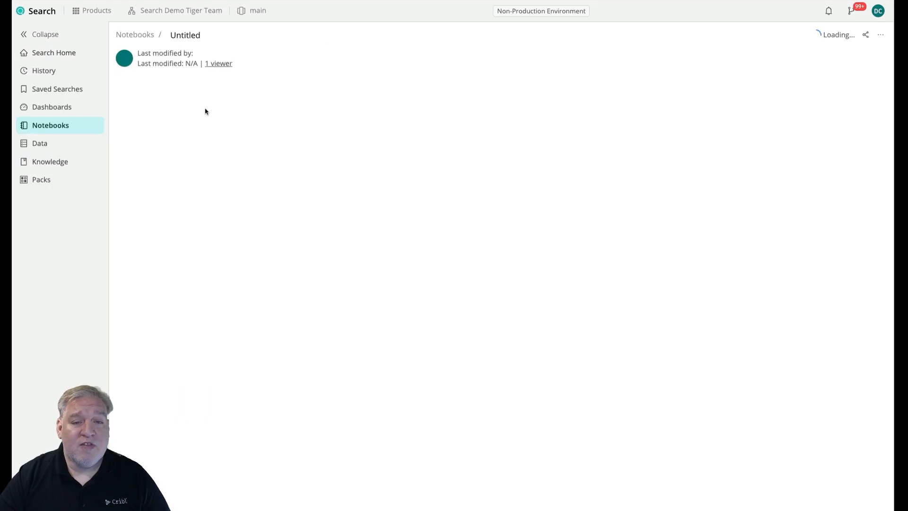
pyautogui.click(247, 35)
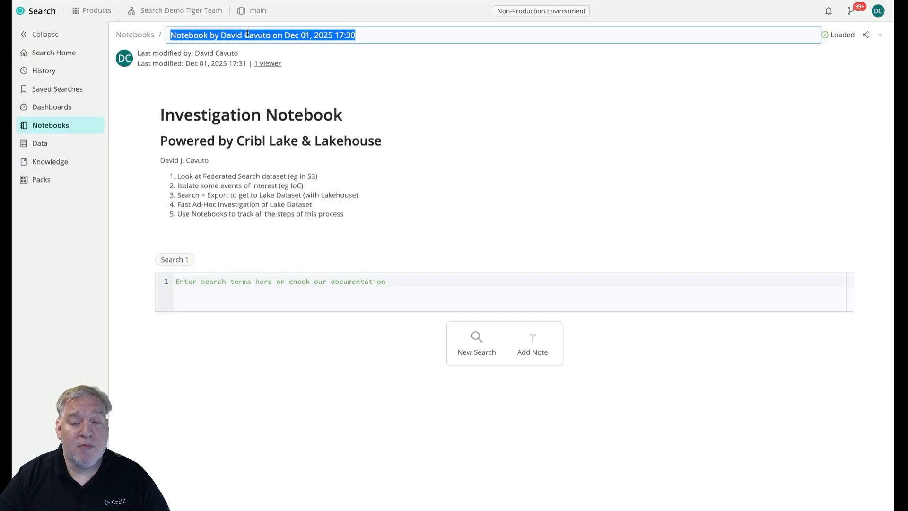
pyautogui.write('Investigation Notebook')
# Begin the Search 1 query with dataset="cribl_search_sample" followed by a pipe.
pyautogui.click(308, 301)
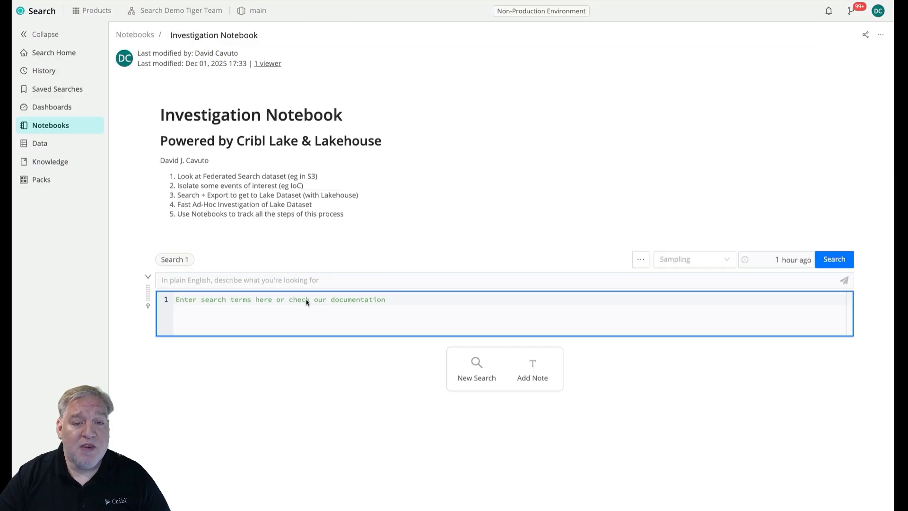
pyautogui.write('data')
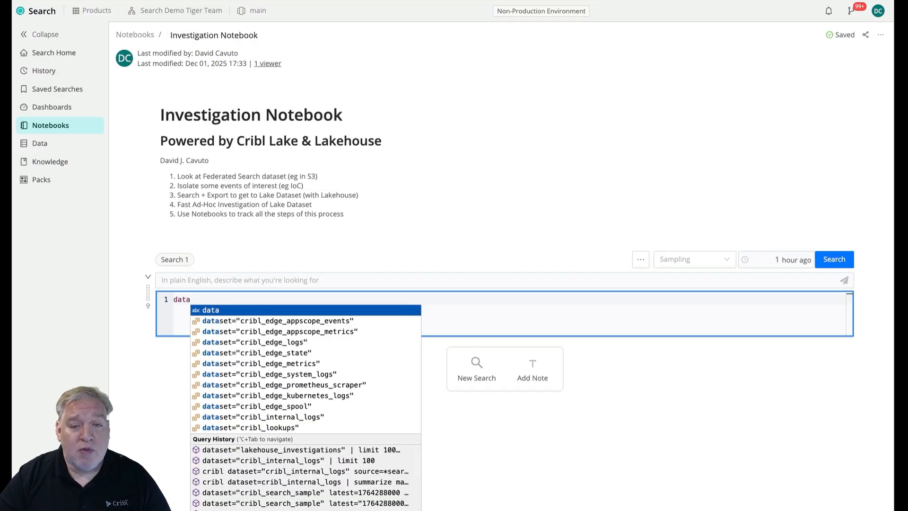
pyautogui.press('Down')
pyautogui.press('Down')
pyautogui.press('Down')
pyautogui.press('Down')
pyautogui.press('Down')
pyautogui.press('Down')
pyautogui.press('Down')
pyautogui.press('Down')
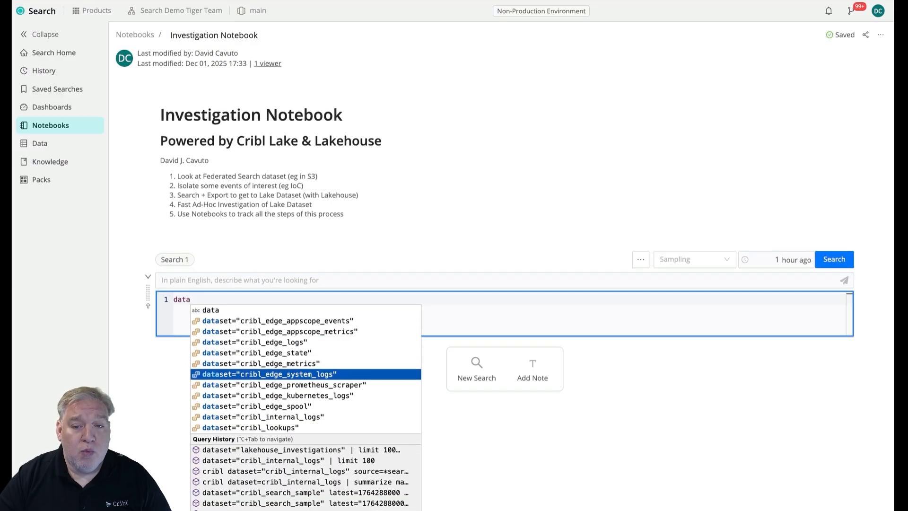
pyautogui.press('Down')
pyautogui.press('Down')
pyautogui.press('Down')
pyautogui.press('Down')
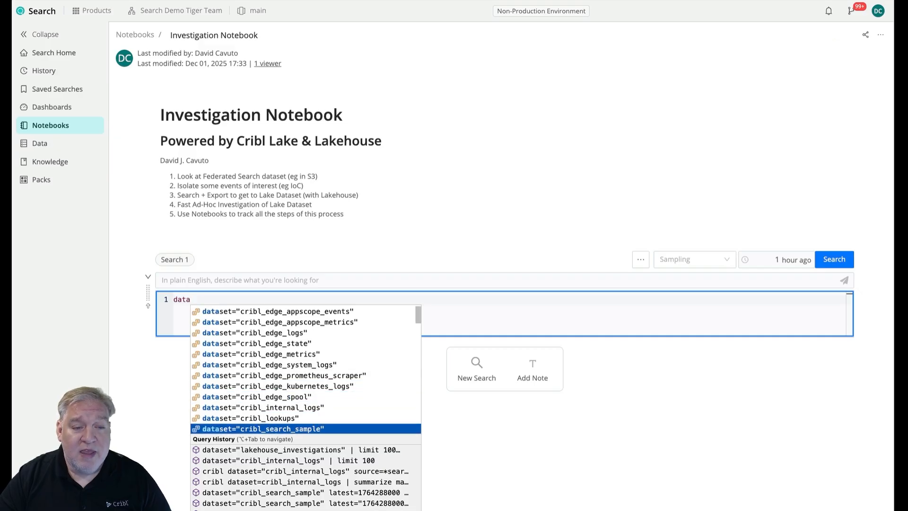
pyautogui.press('Return')
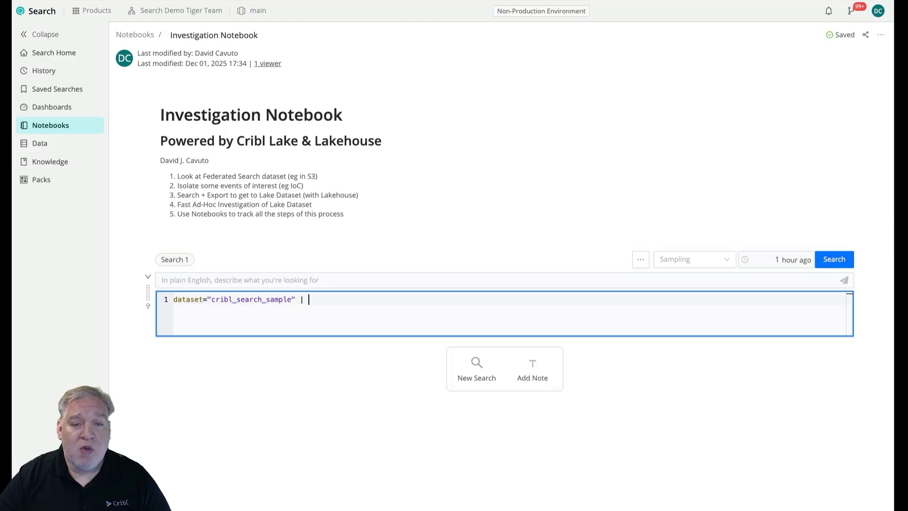
pyautogui.click(795, 265)
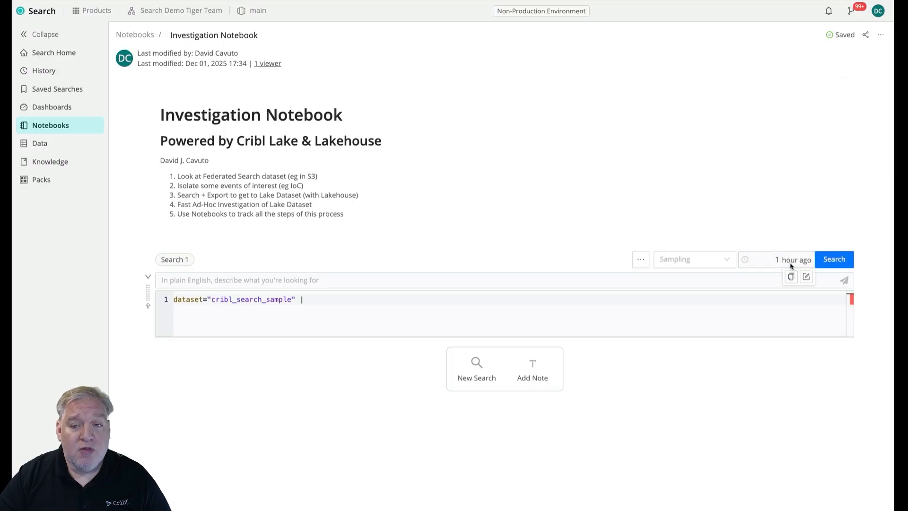
pyautogui.click(791, 266)
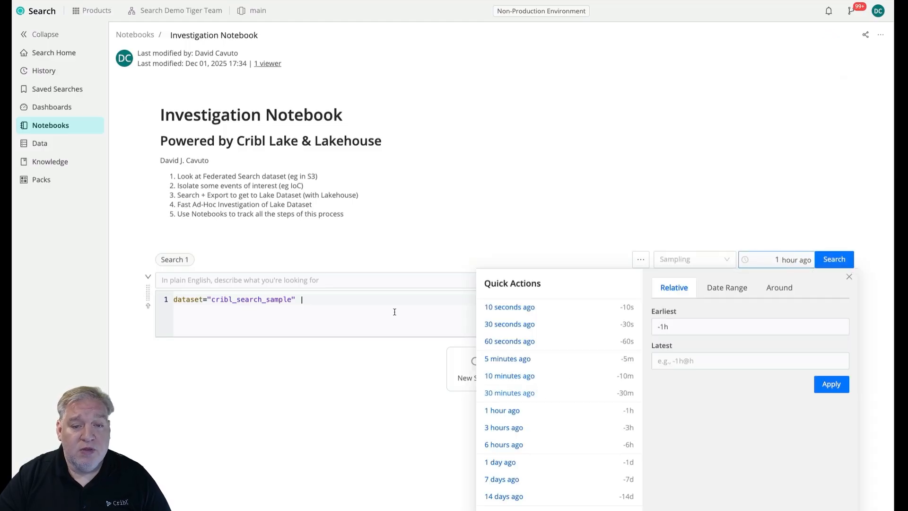
pyautogui.click(360, 310)
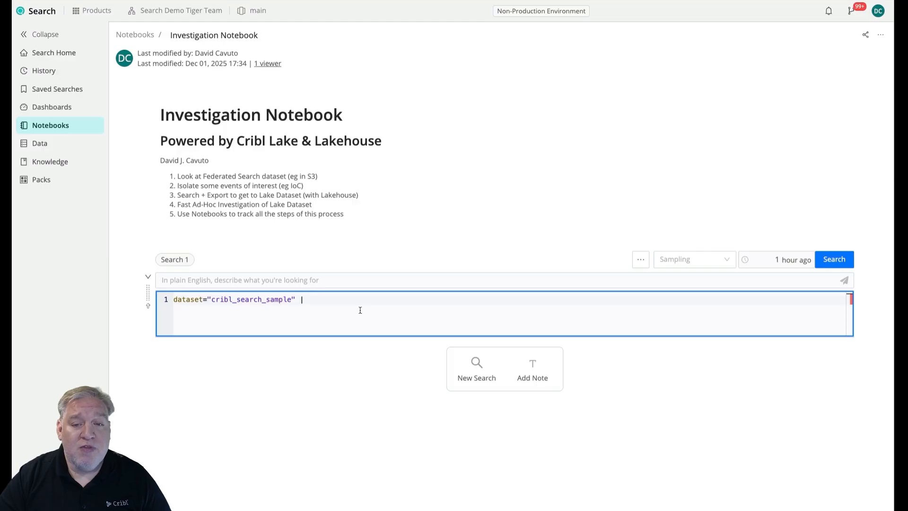
# Complete the Search 1 query after the pipe with timestats span=1d count() by dataSource.
pyautogui.write('time')
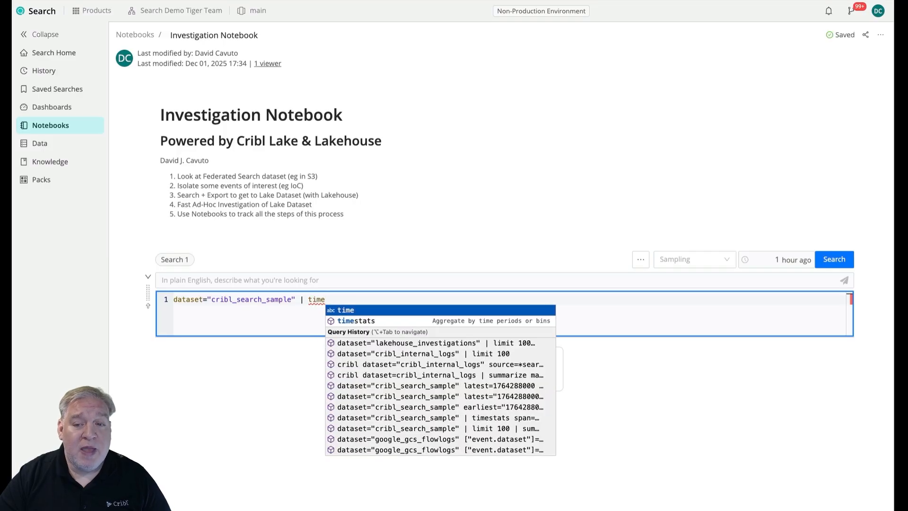
pyautogui.write('stats span=1d ')
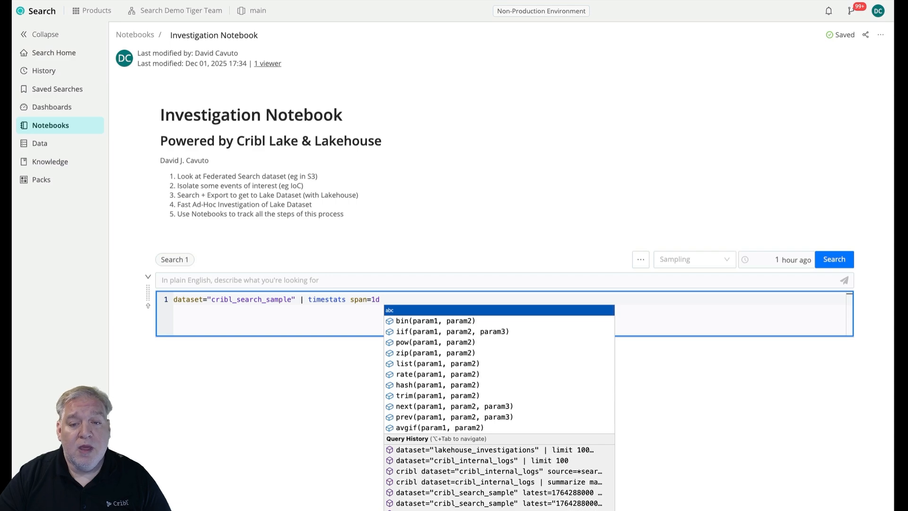
pyautogui.write('count()')
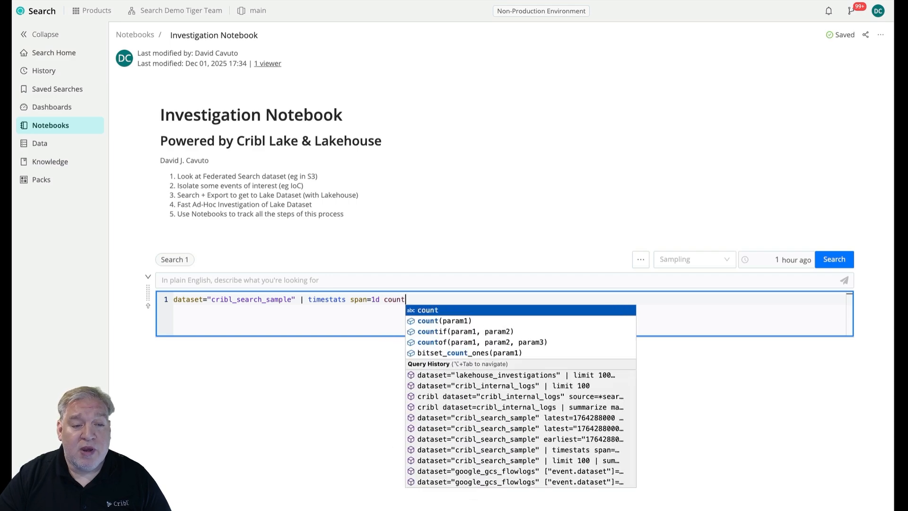
pyautogui.write('by dataSource')
# Set the Search 1 time range to 14 days ago and run the search.
pyautogui.click(751, 261)
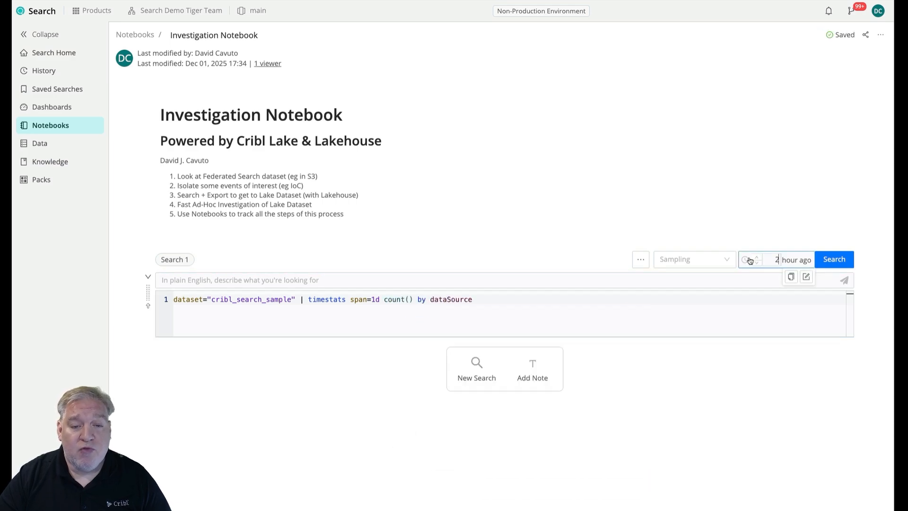
pyautogui.click(759, 263)
pyautogui.click(794, 263)
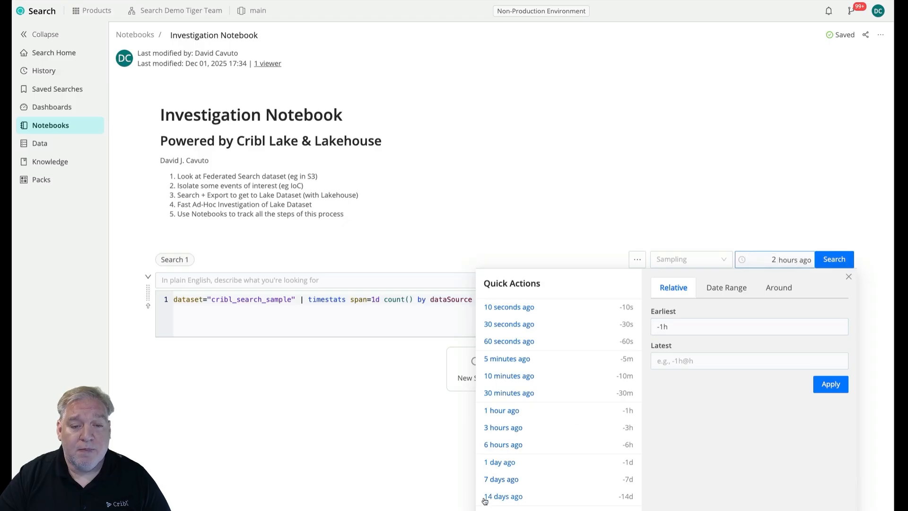
pyautogui.click(500, 496)
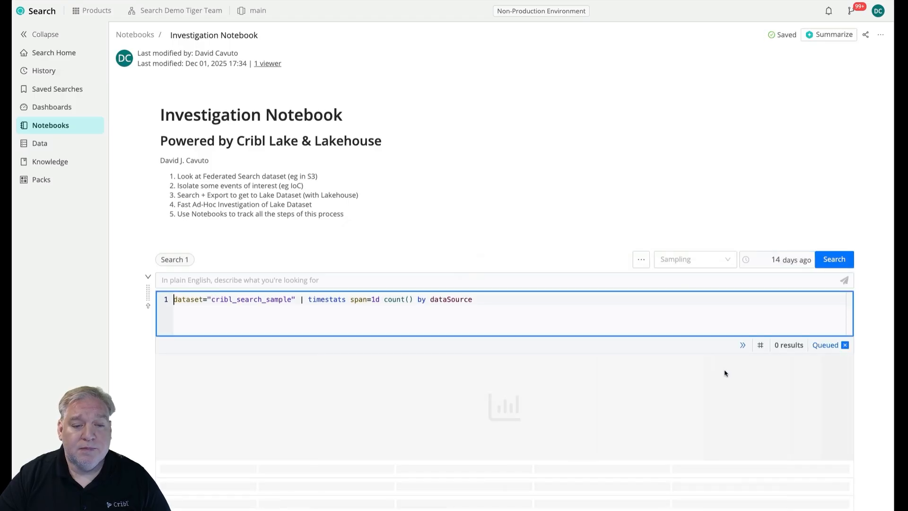
# Turn on stacked series for the Search 1 column chart and close the chart formatting options.
pyautogui.scroll(-3, 881, 381)
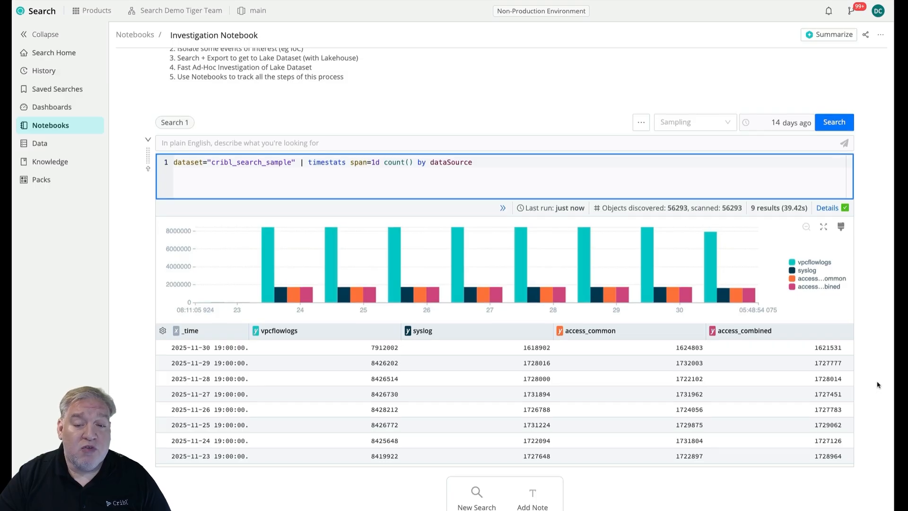
pyautogui.click(841, 226)
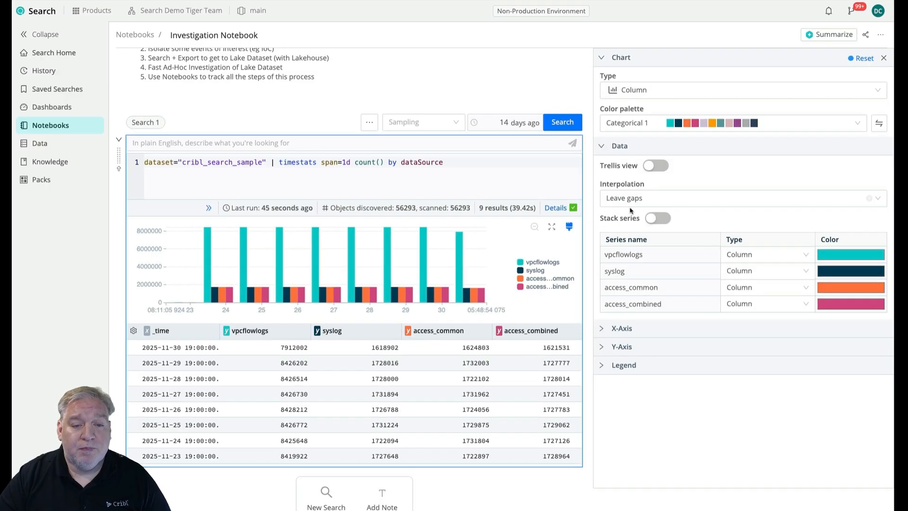
pyautogui.click(658, 219)
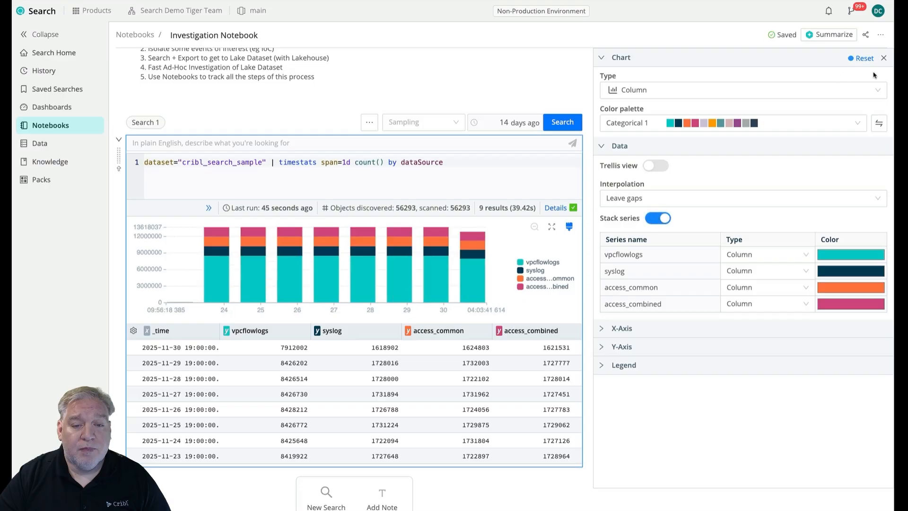
pyautogui.click(884, 58)
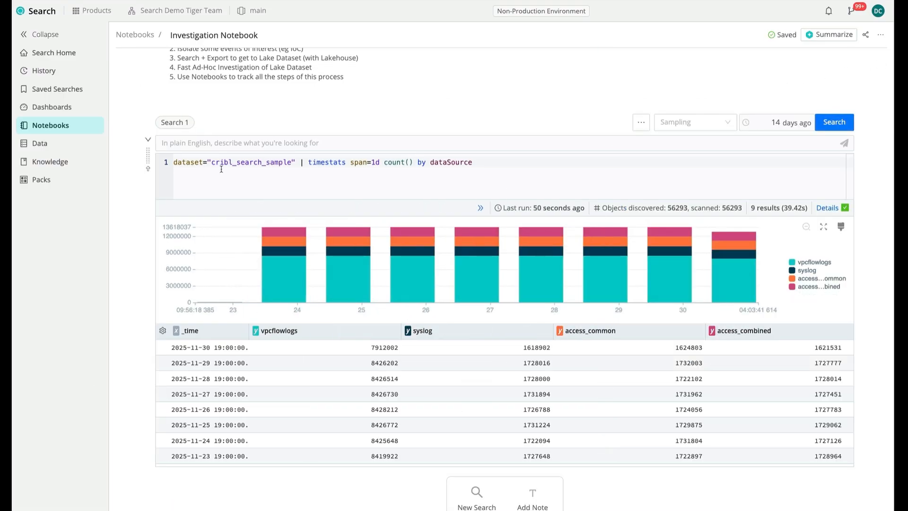
pyautogui.scroll(3, 141, 184)
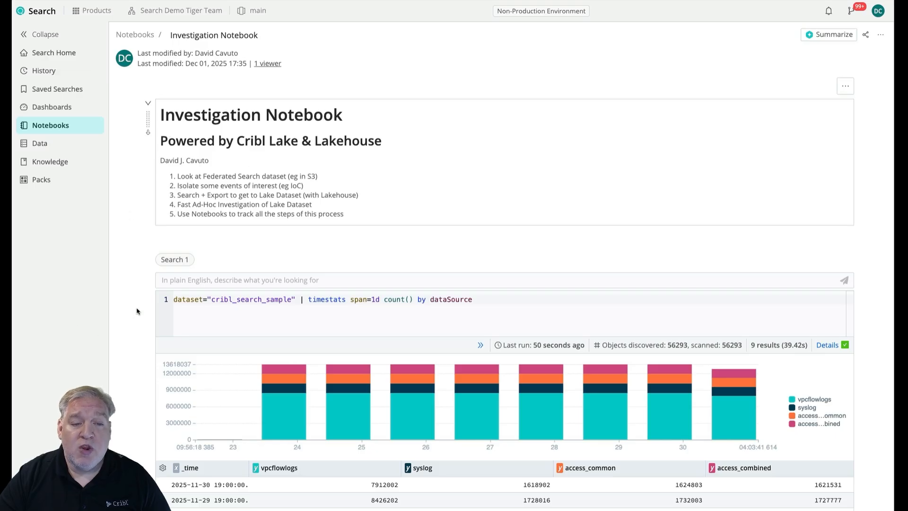
pyautogui.moveTo(147, 279); pyautogui.dragTo(159, 477)
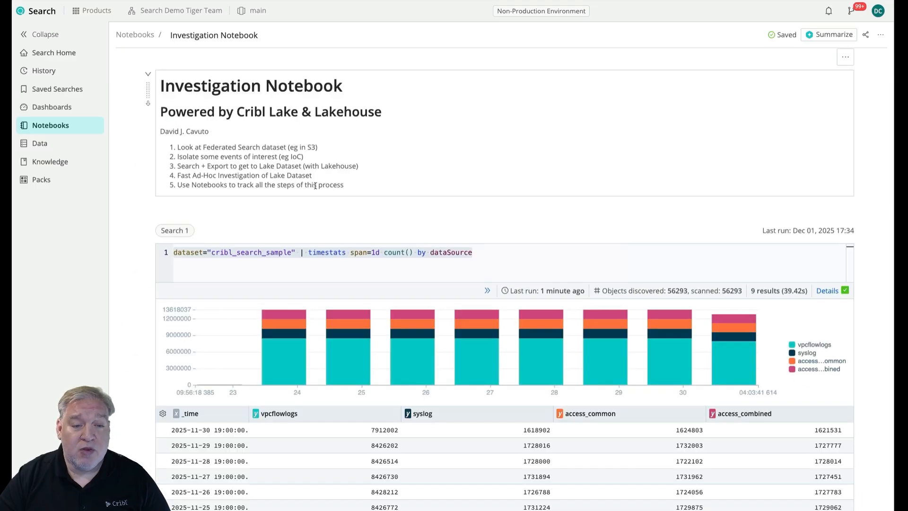
# Lock the investigation notebook and unlock it again.
pyautogui.click(881, 35)
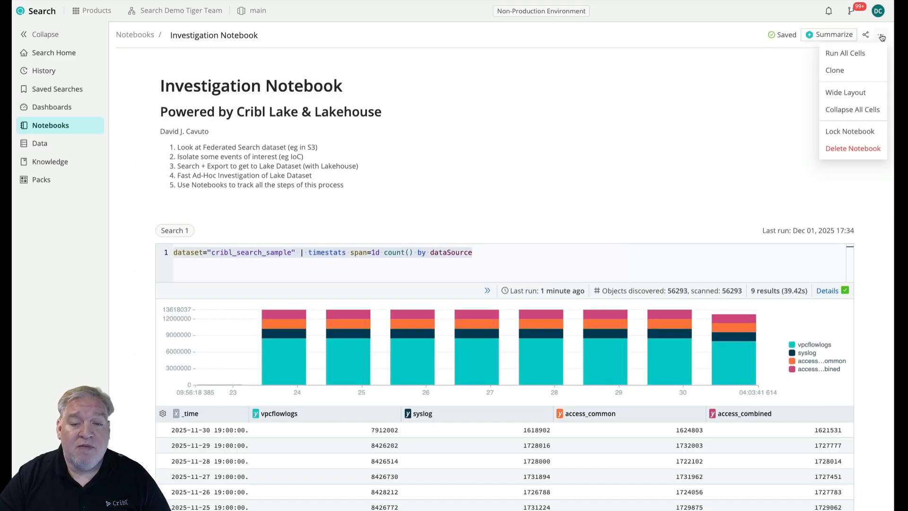
pyautogui.click(855, 136)
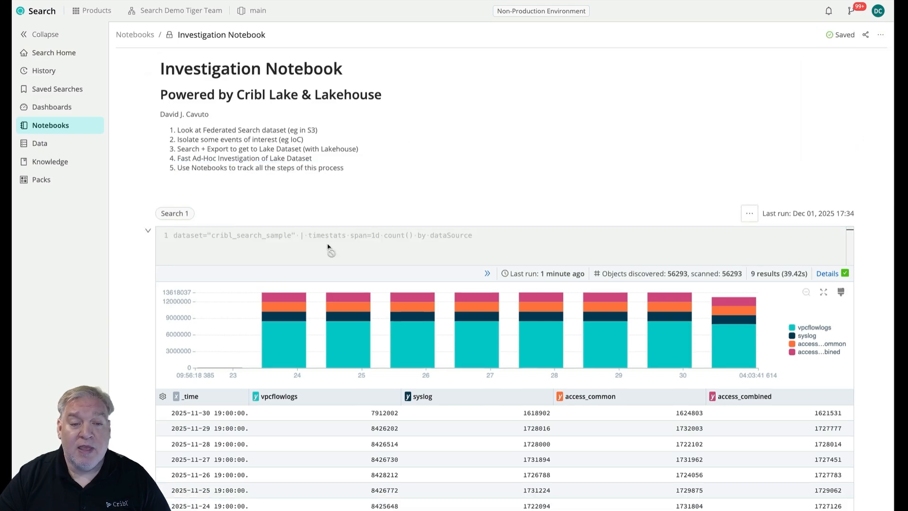
pyautogui.click(880, 35)
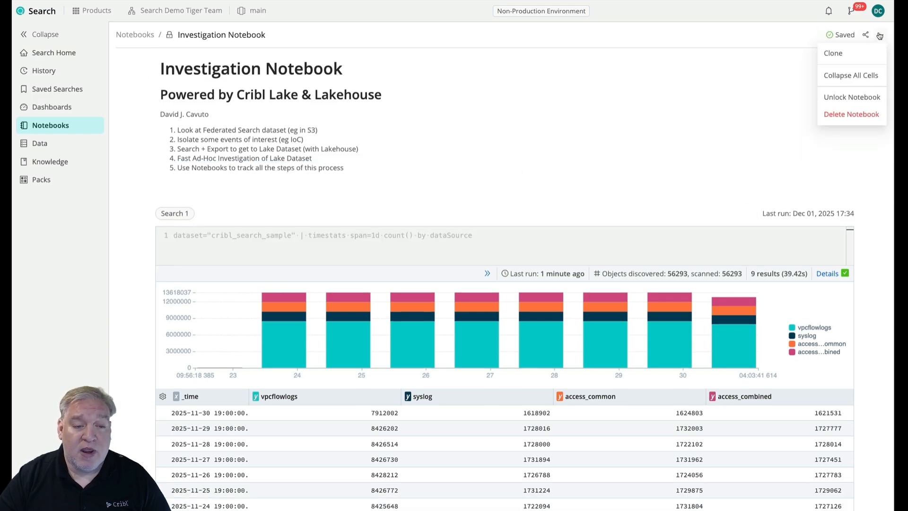
pyautogui.click(845, 101)
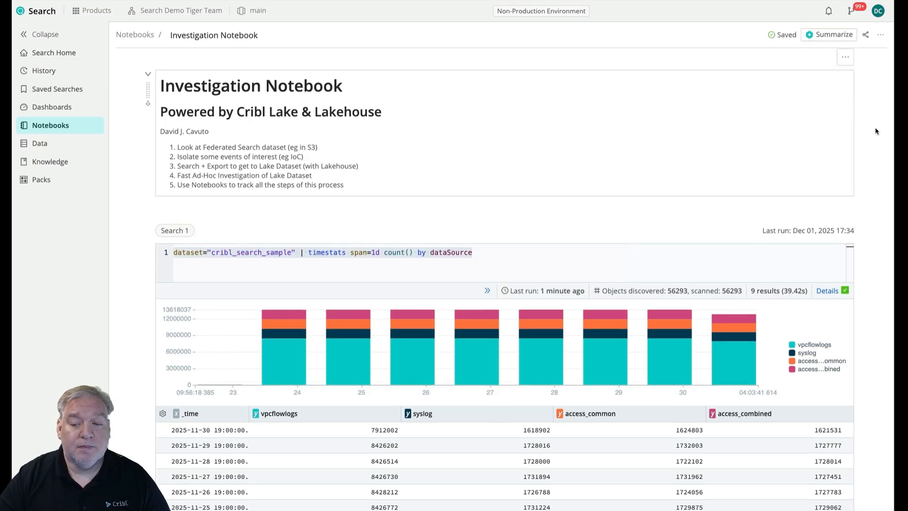
# Clone the Search 1 cell and change the copy's query to dataset="cribl_search_sample" dataSource="access_common".
pyautogui.scroll(-2, 875, 131)
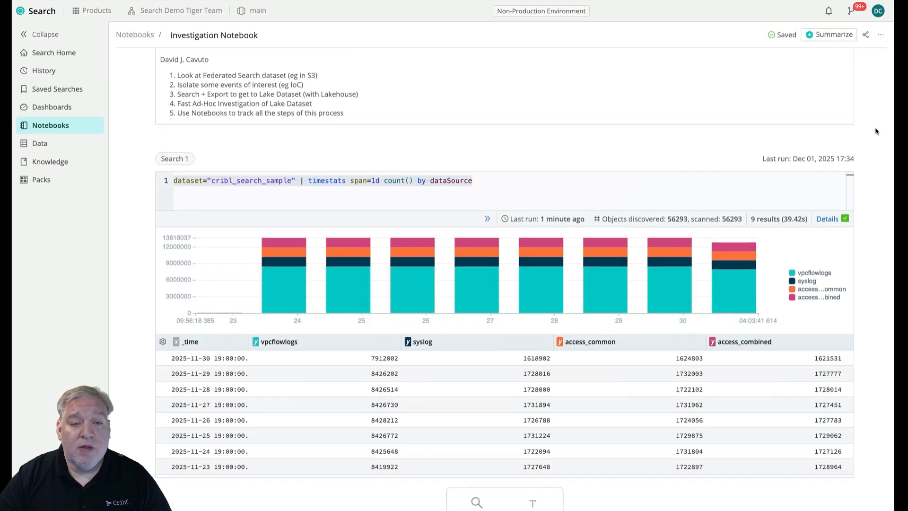
pyautogui.scroll(2, 875, 131)
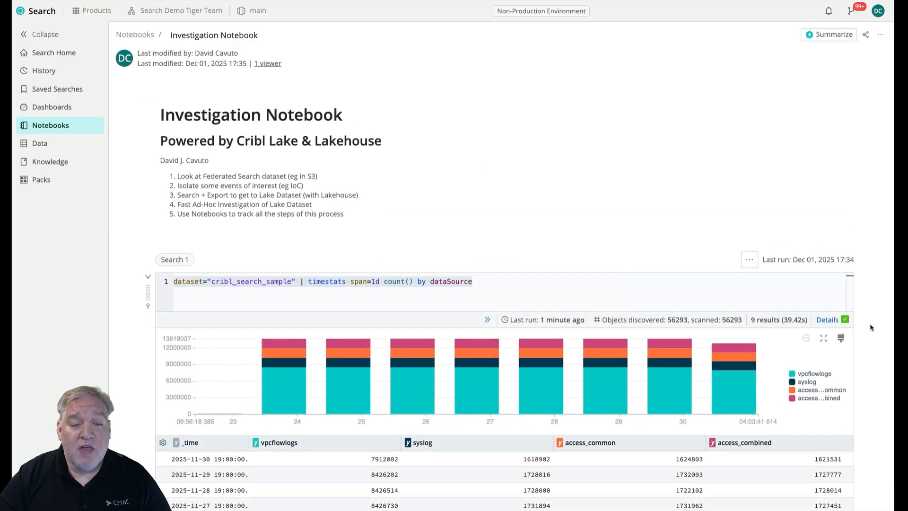
pyautogui.scroll(-3, 868, 332)
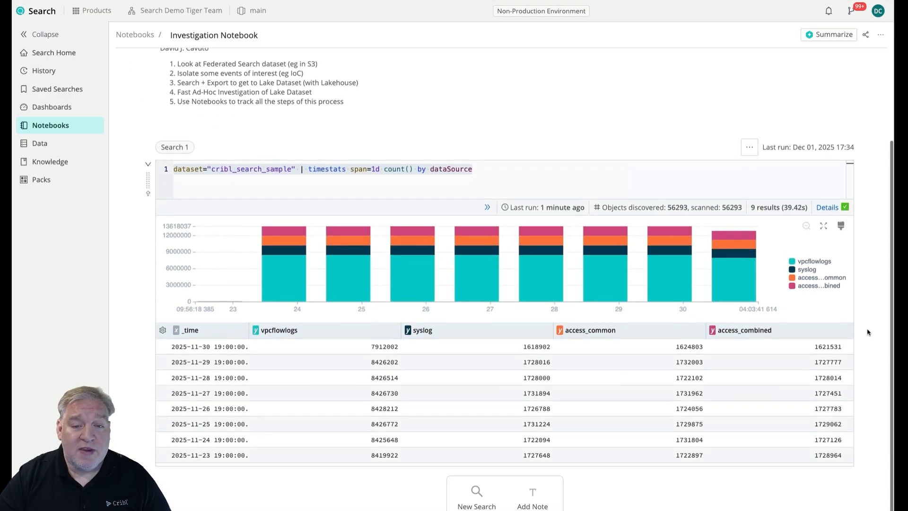
pyautogui.scroll(-1, 259, 346)
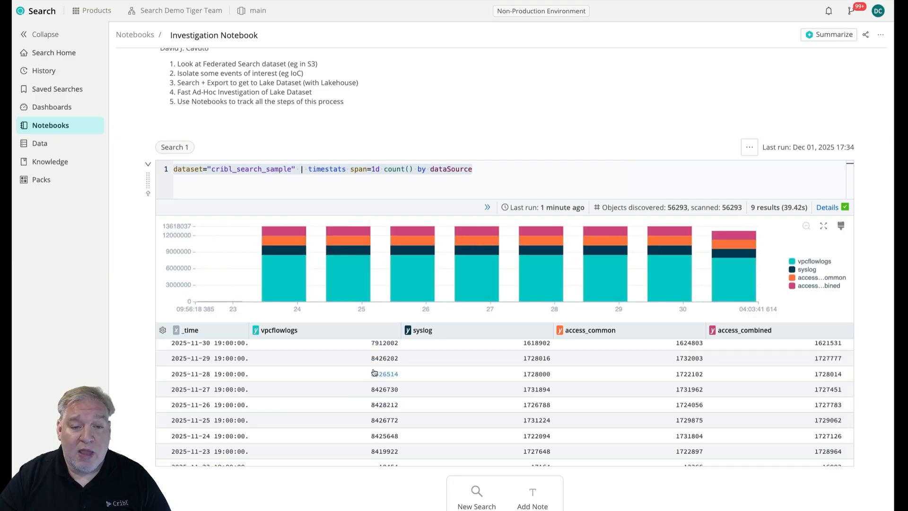
pyautogui.scroll(-1, 229, 416)
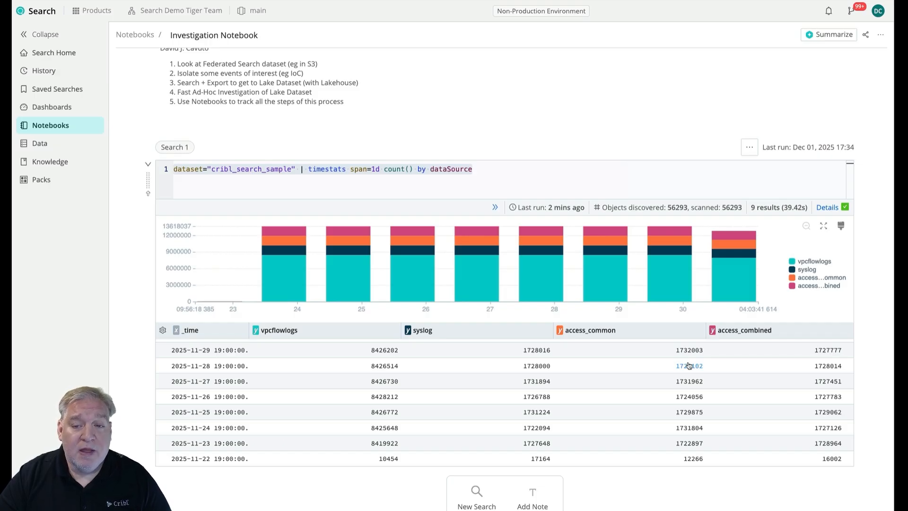
pyautogui.click(750, 147)
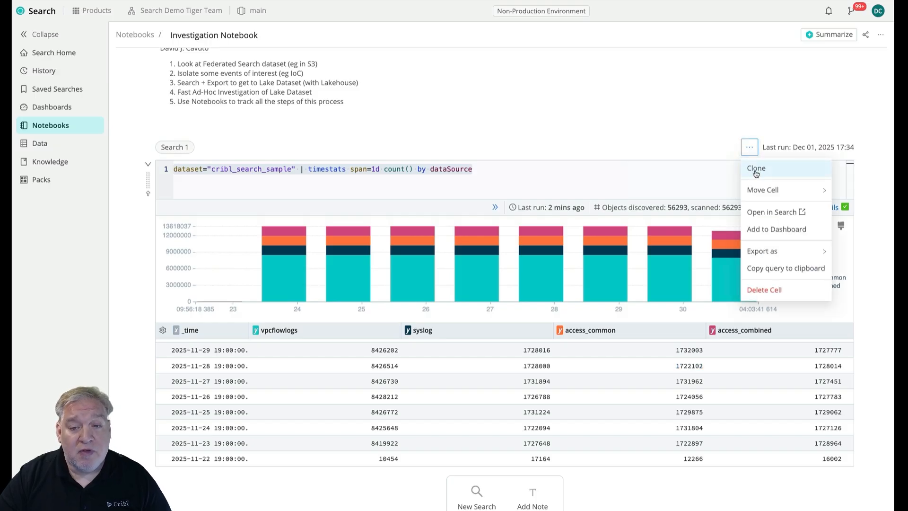
pyautogui.click(756, 169)
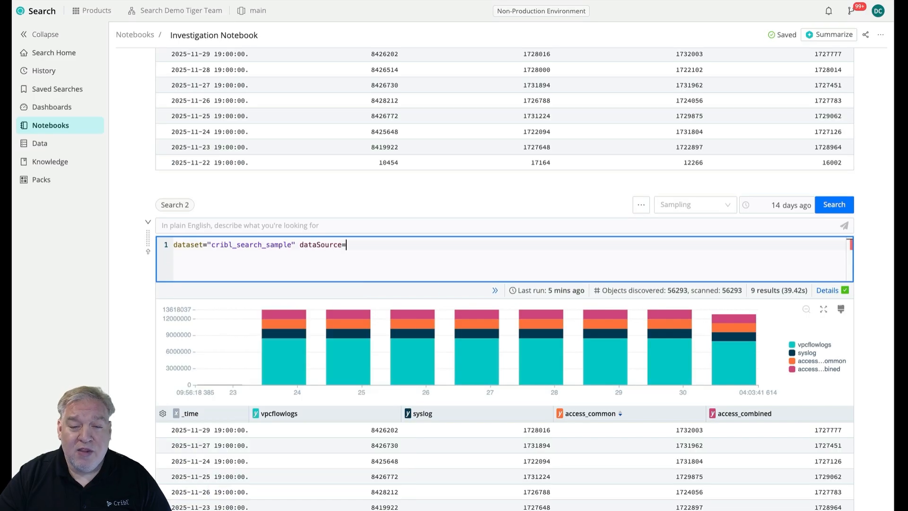
pyautogui.write('"acces')
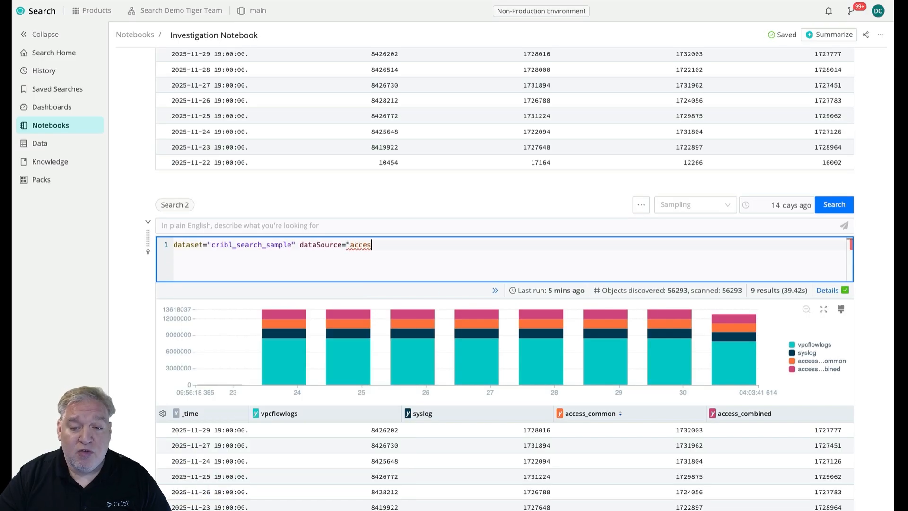
pyautogui.write('s_commong+')
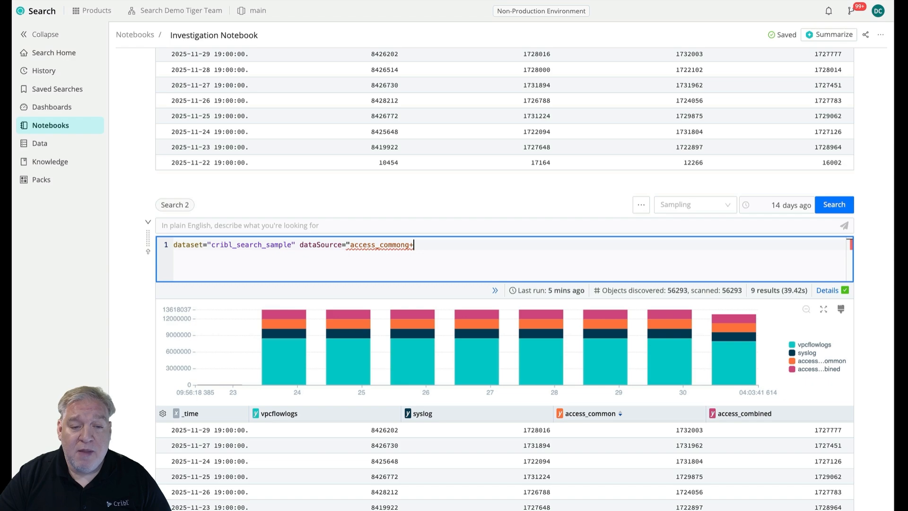
pyautogui.press('BackSpace')
pyautogui.press('BackSpace')
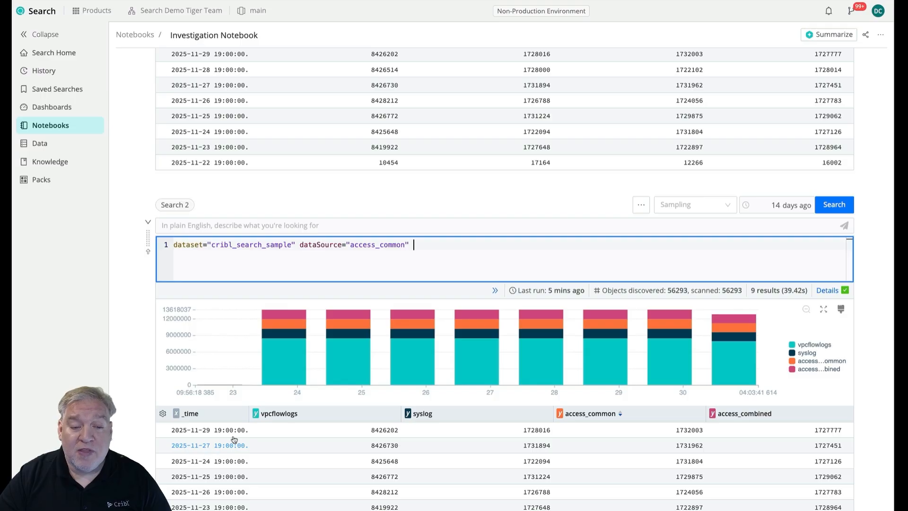
pyautogui.click(747, 209)
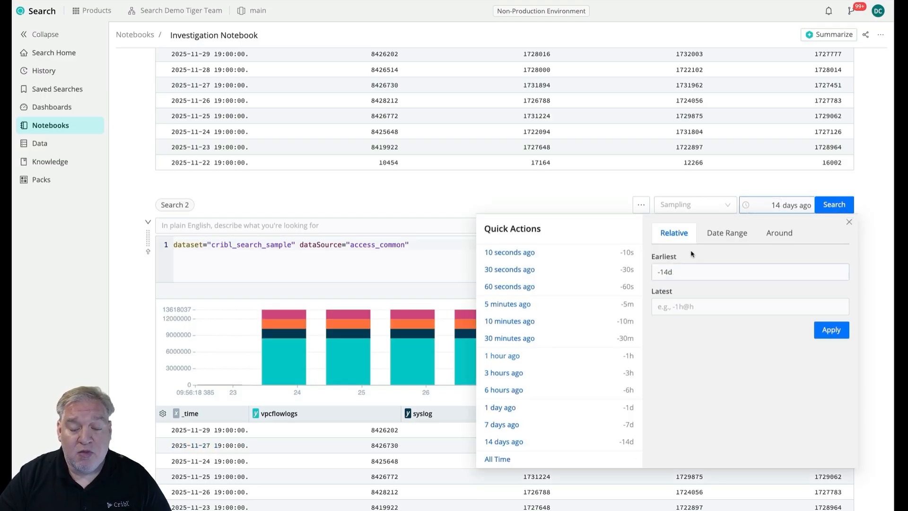
pyautogui.click(714, 234)
pyautogui.click(708, 271)
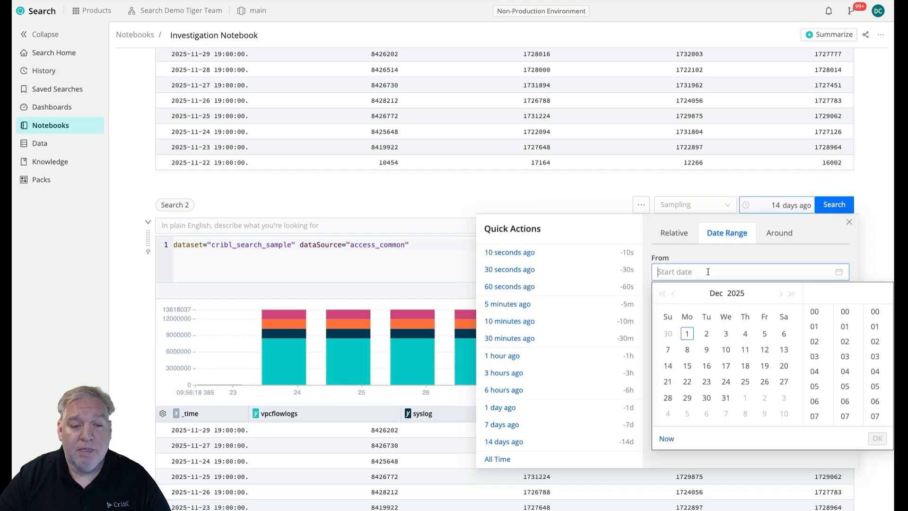
pyautogui.click(673, 294)
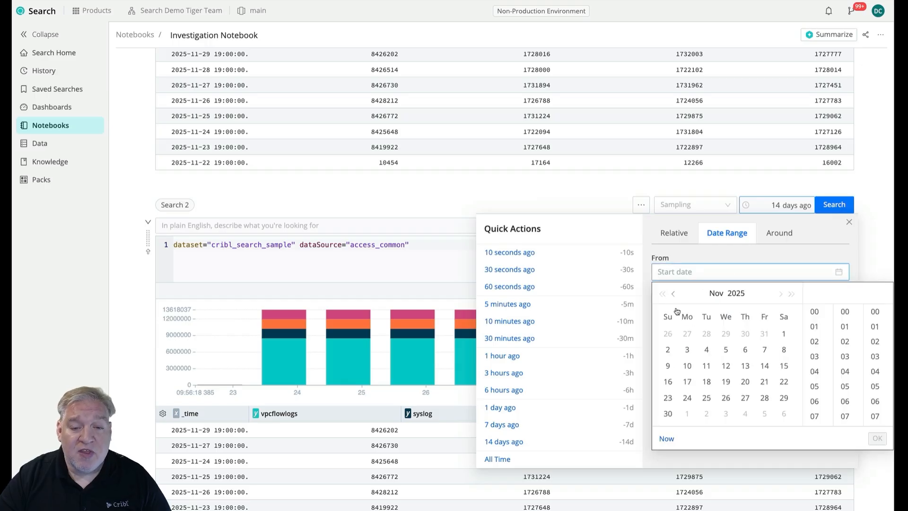
pyautogui.click(746, 399)
pyautogui.scroll(5, 818, 317)
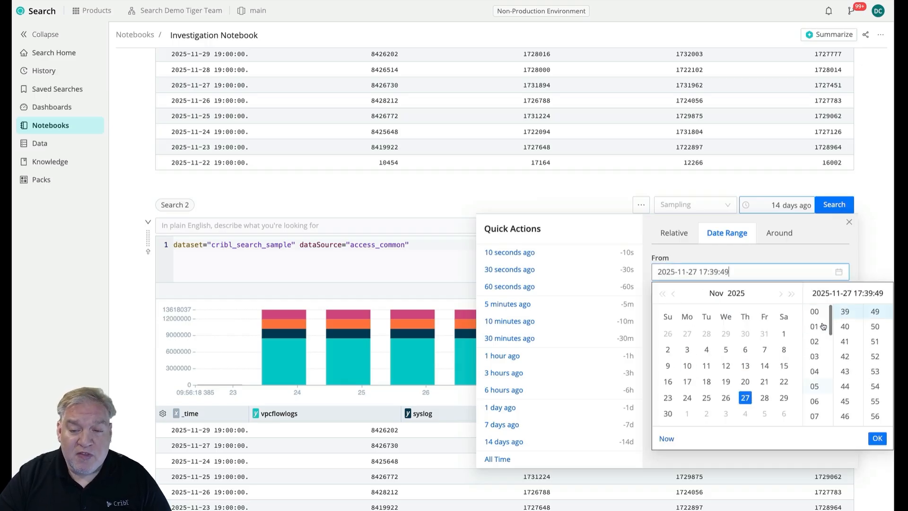
pyautogui.click(814, 312)
pyautogui.scroll(10, 845, 317)
pyautogui.click(845, 311)
pyautogui.scroll(12, 874, 317)
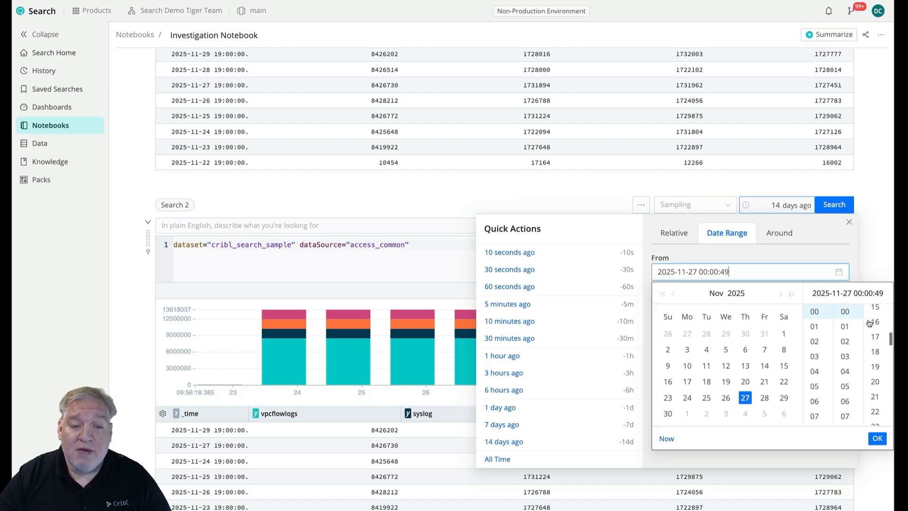
pyautogui.click(873, 312)
pyautogui.click(877, 439)
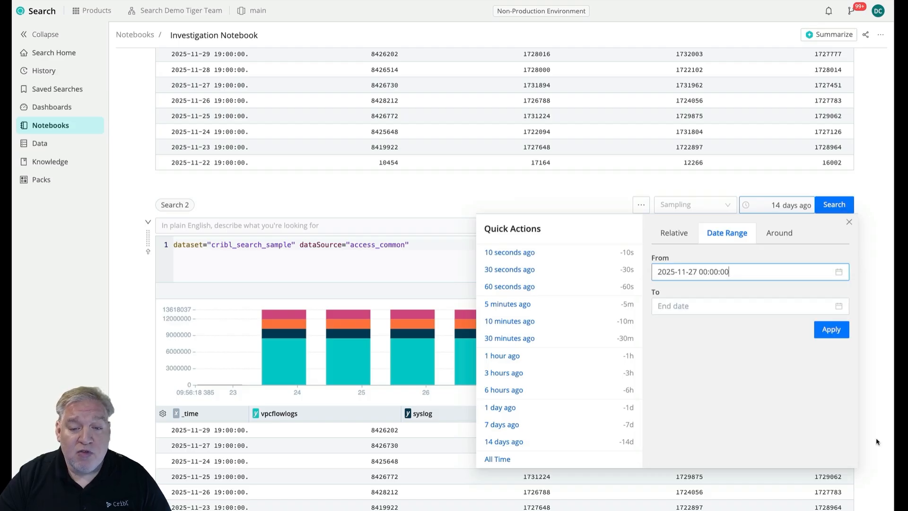
pyautogui.click(736, 273)
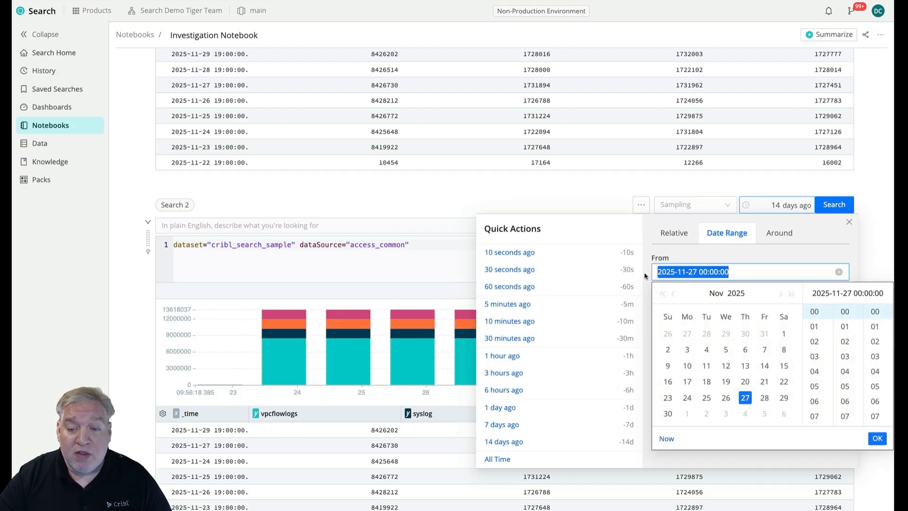
pyautogui.click(649, 274)
pyautogui.click(668, 307)
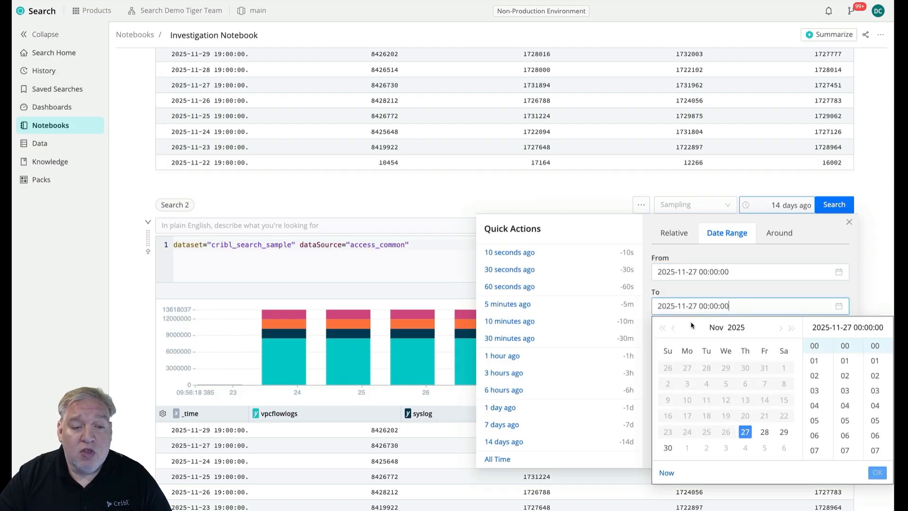
pyautogui.click(765, 432)
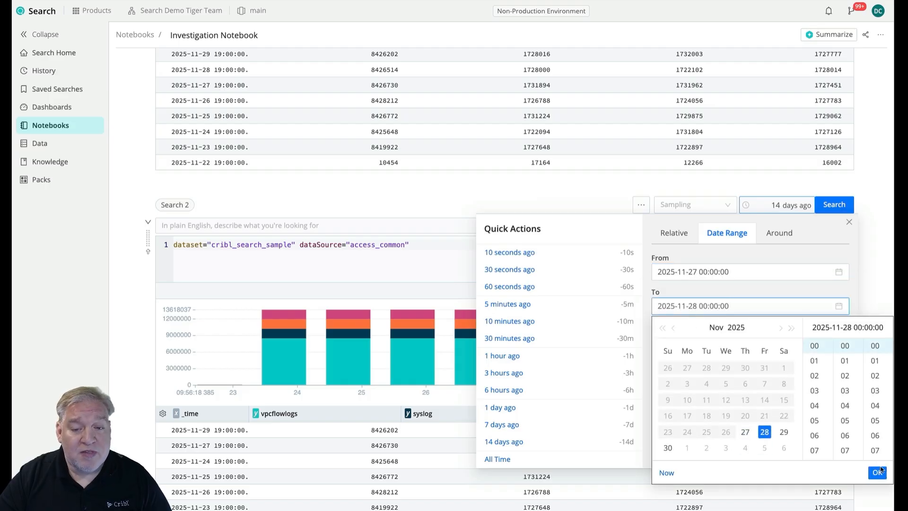
pyautogui.click(878, 473)
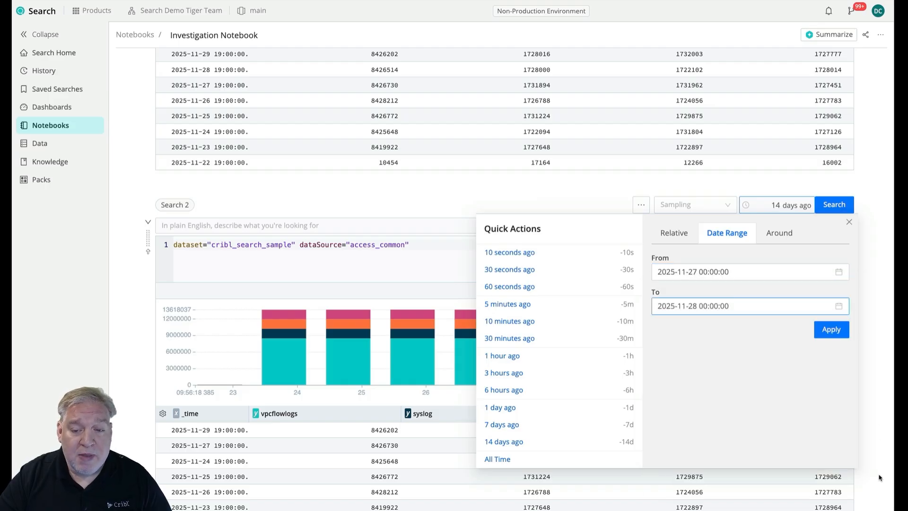
pyautogui.click(832, 333)
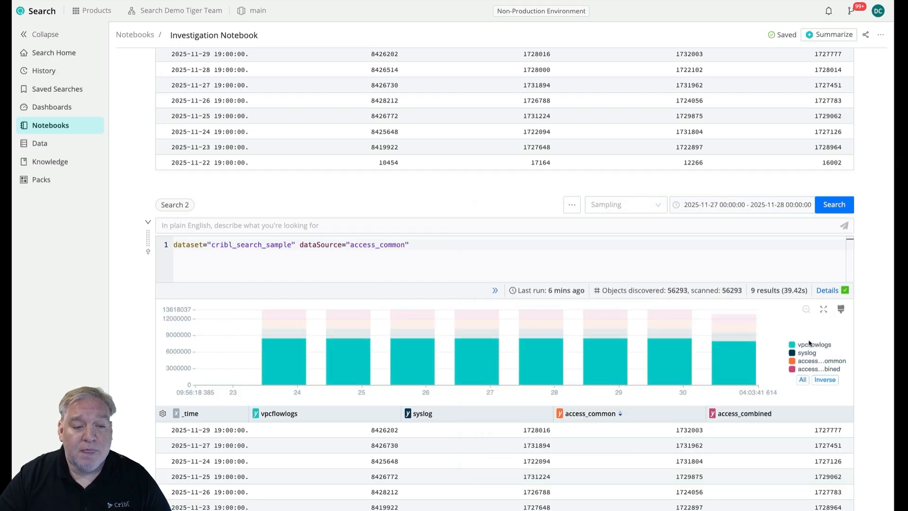
# Append | count to the Search 2 query and run the search.
pyautogui.click(454, 247)
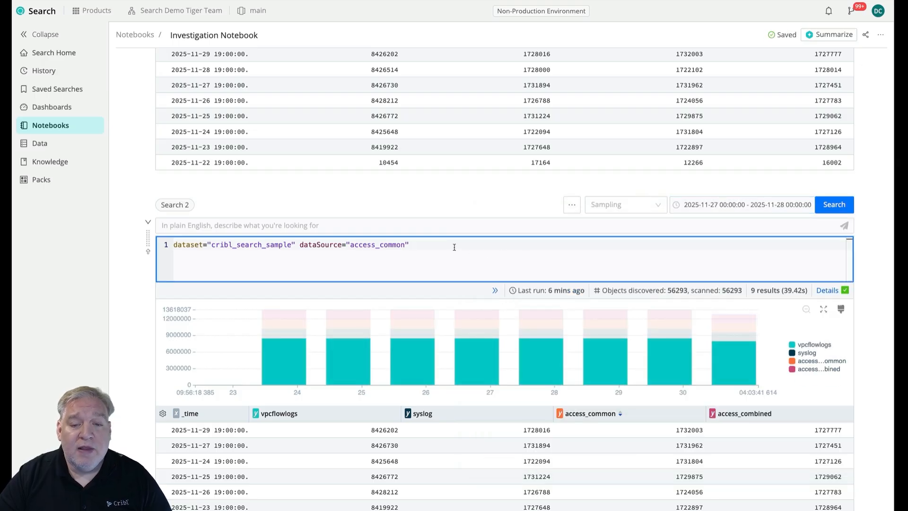
pyautogui.write('| count')
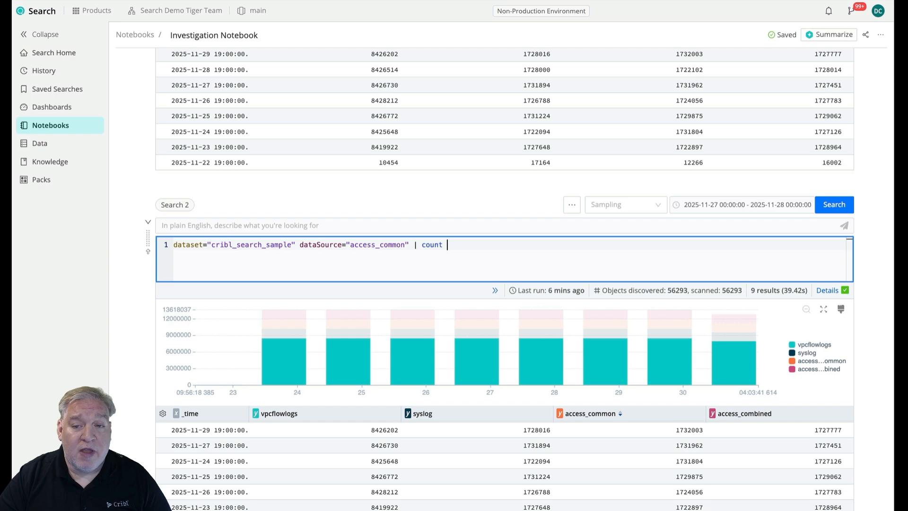
pyautogui.press('Return')
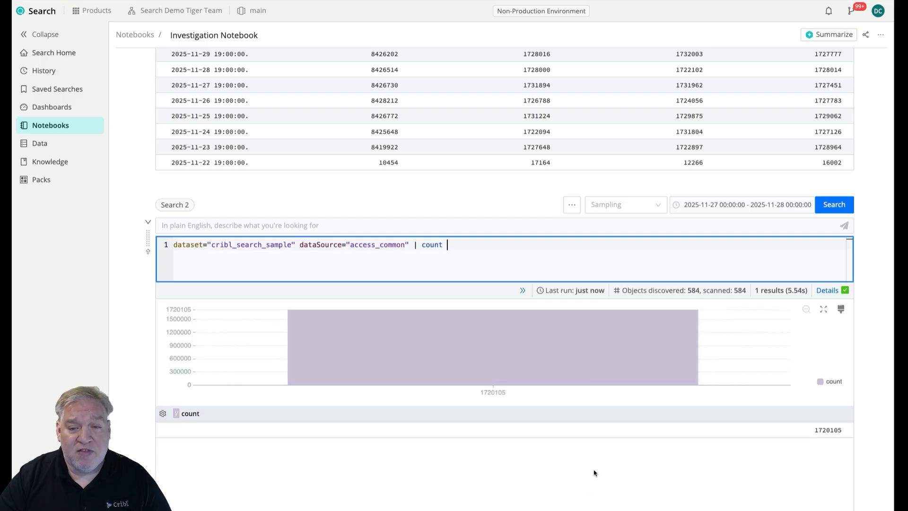
# Clone the Search 2 cell and replace count with export in the copy's query.
pyautogui.scroll(3, 595, 473)
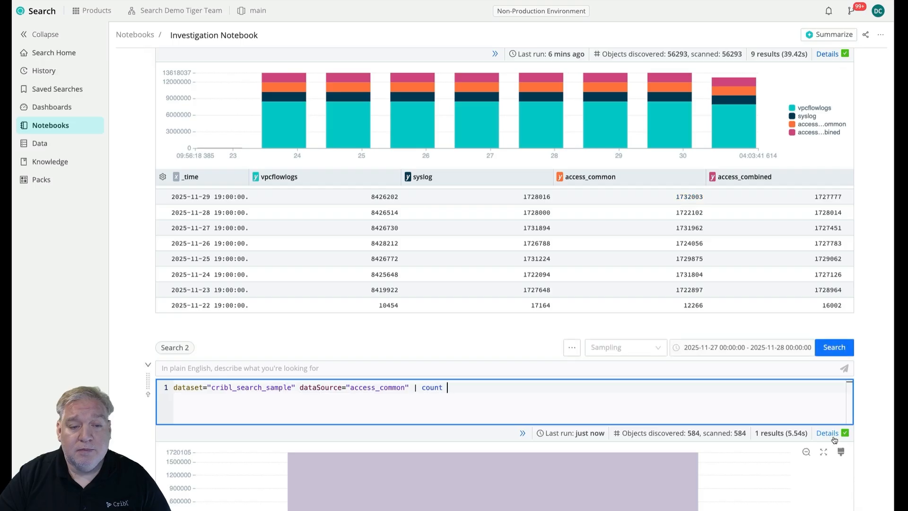
pyautogui.scroll(-5, 873, 435)
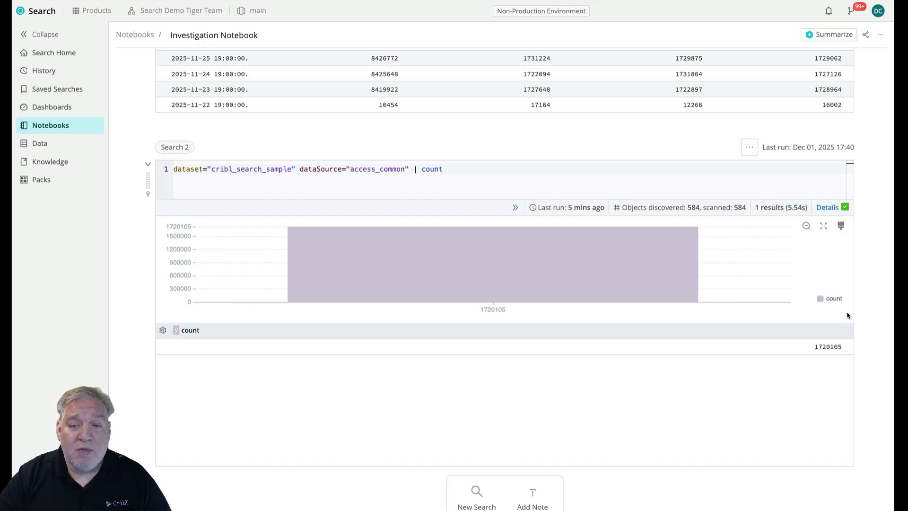
pyautogui.click(749, 150)
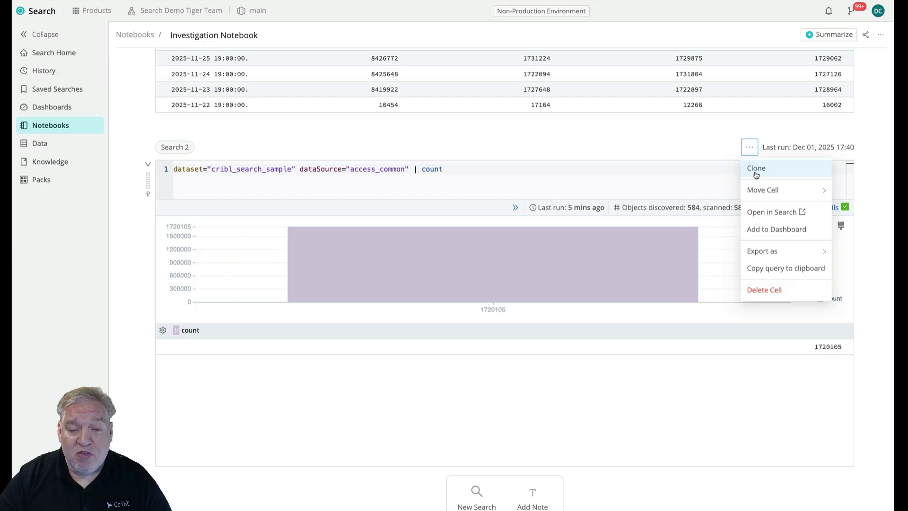
pyautogui.click(755, 168)
pyautogui.click(491, 253)
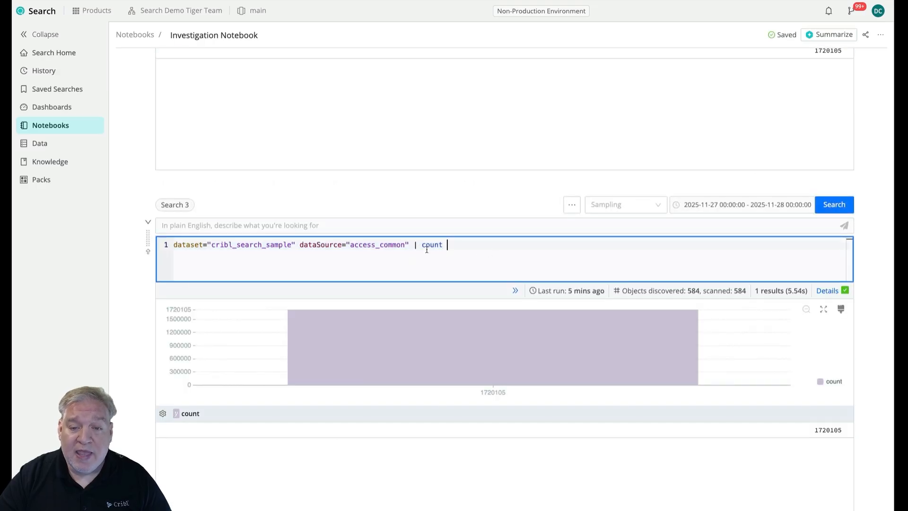
pyautogui.doubleClick(426, 245)
pyautogui.write('export')
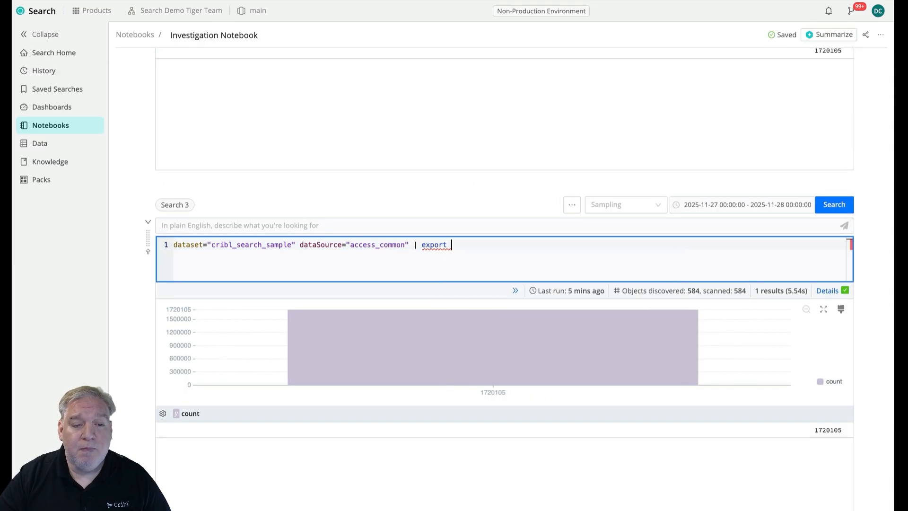
pyautogui.press('BackSpace')
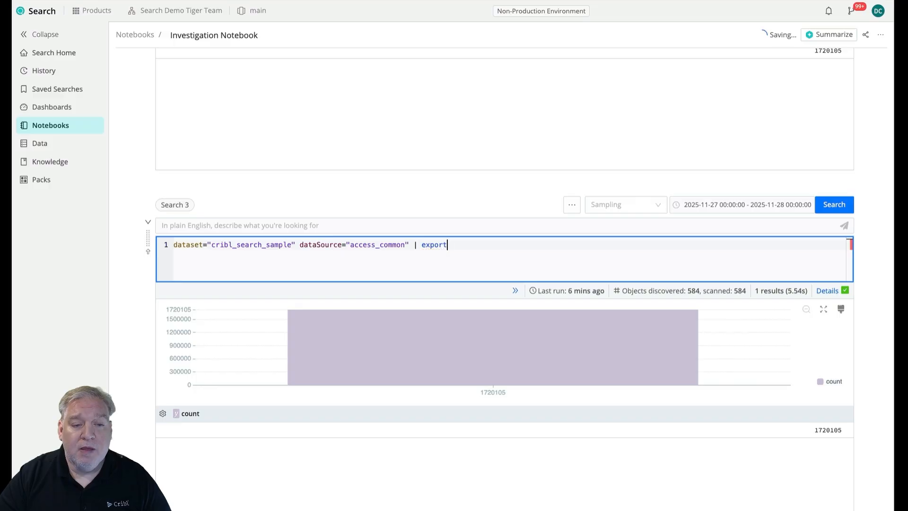
# Insert an extend tag="raw_data_20251127" stage before export in the Search 3 query.
pyautogui.press('Left')
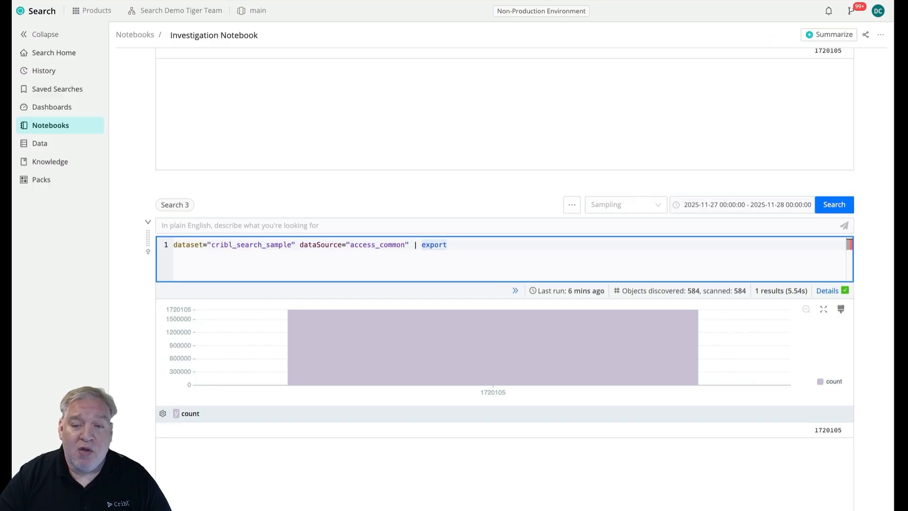
pyautogui.write('extend ')
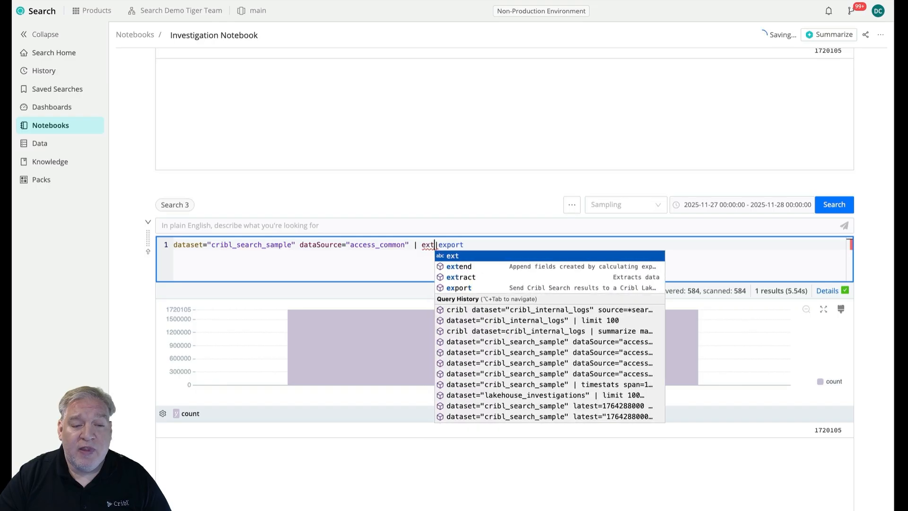
pyautogui.write('tag="r')
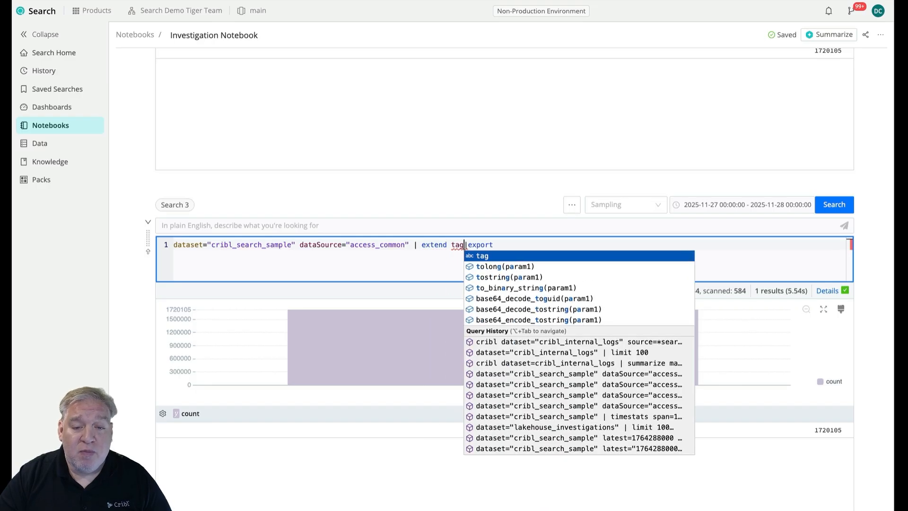
pyautogui.write('aw_da')
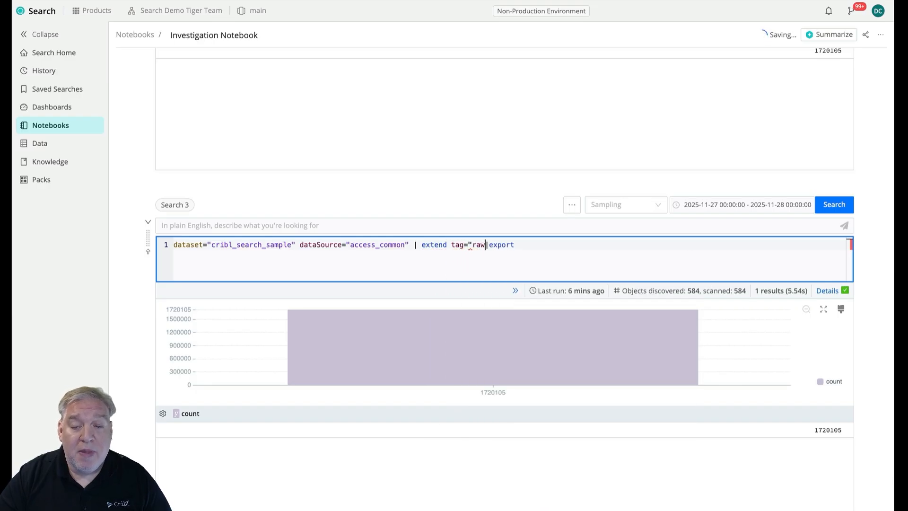
pyautogui.write('ta"')
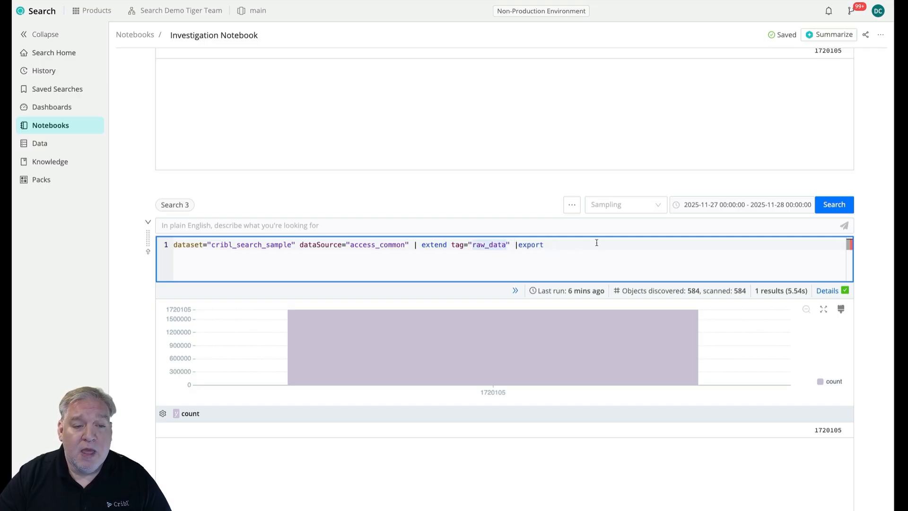
pyautogui.press('Right')
pyautogui.write('_2025')
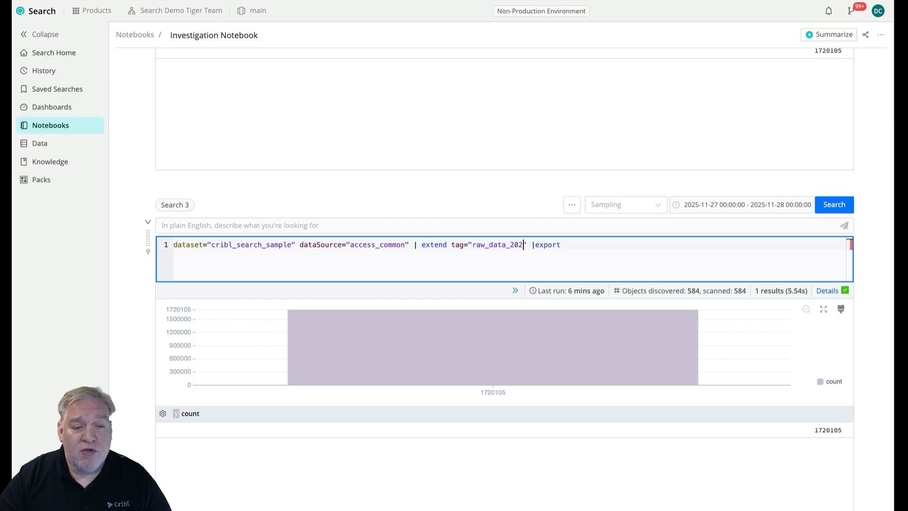
pyautogui.write('11')
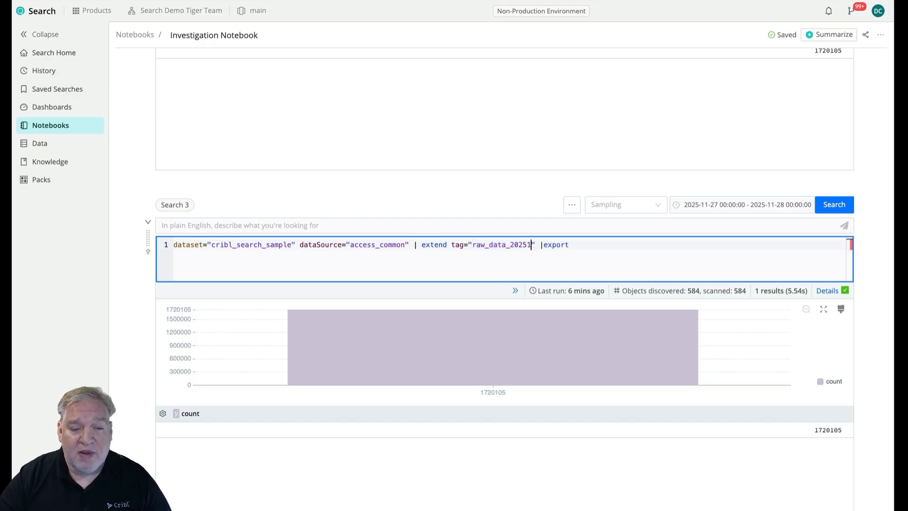
pyautogui.write('27"')
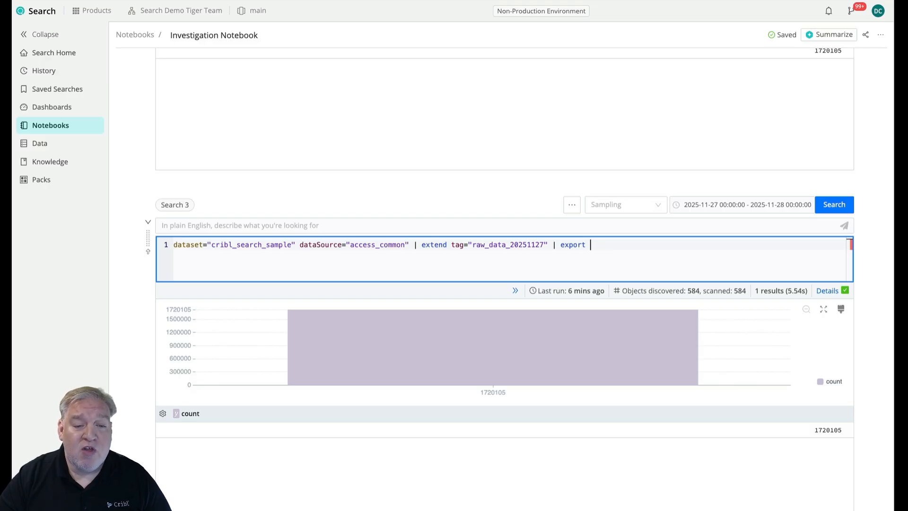
# Complete the Search 3 query with export to lakehouse_investigations and run the export.
pyautogui.write('to lake')
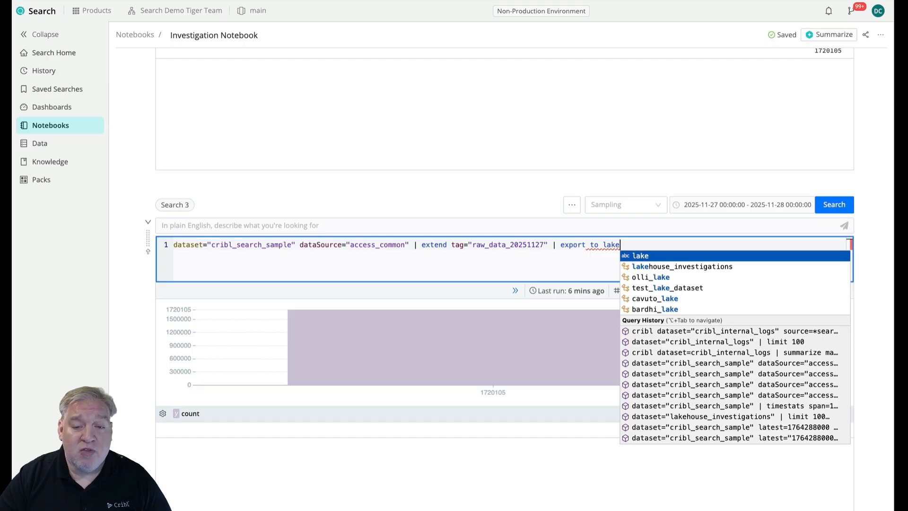
pyautogui.press('Down')
pyautogui.press('Return')
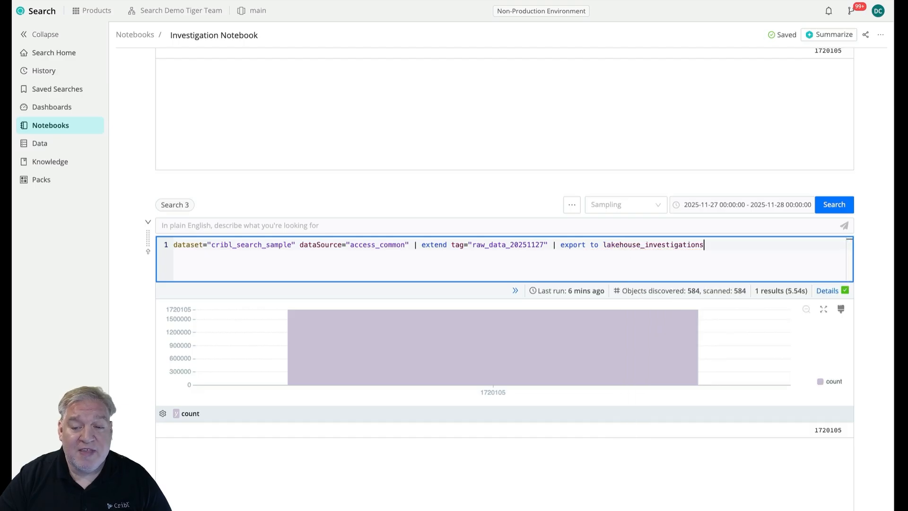
pyautogui.click(828, 206)
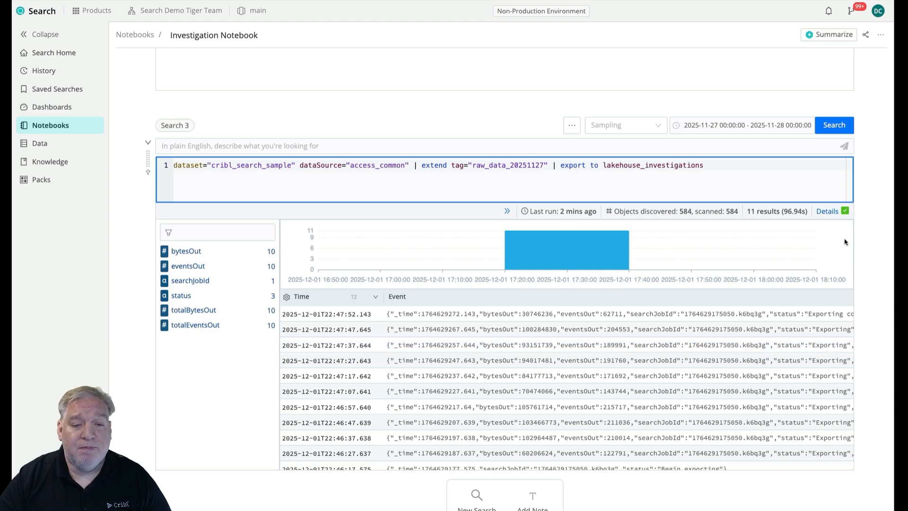
# Add a new search cell below Search 3 and select the lakehouse_investigations name in the Search 3 query.
pyautogui.scroll(-1, 878, 240)
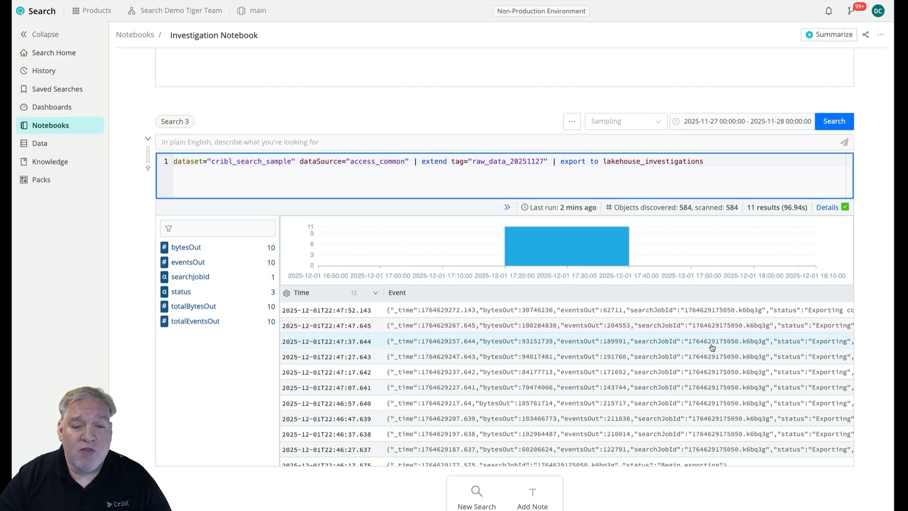
pyautogui.click(479, 492)
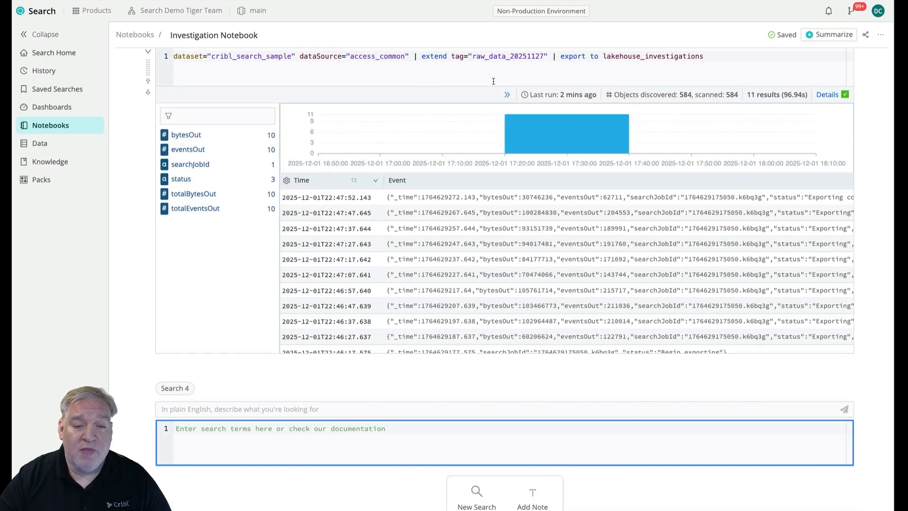
pyautogui.click(301, 58)
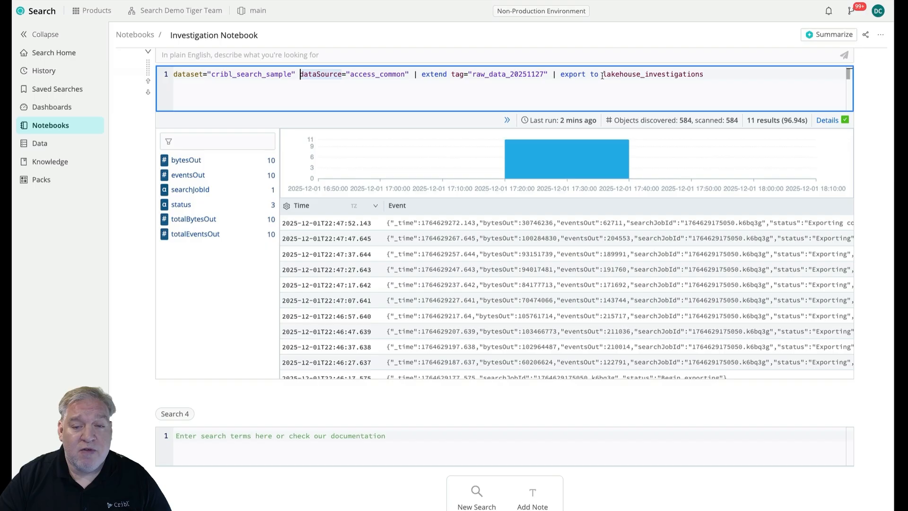
pyautogui.moveTo(603, 76); pyautogui.dragTo(701, 76)
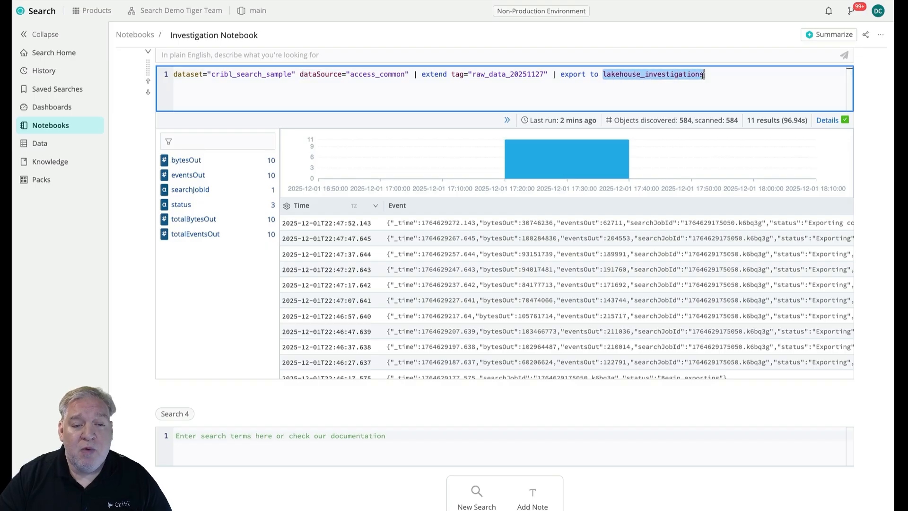
# Start the Search 4 query with dataset="lakehouse_investigations".
pyautogui.click(444, 445)
pyautogui.write('dataset')
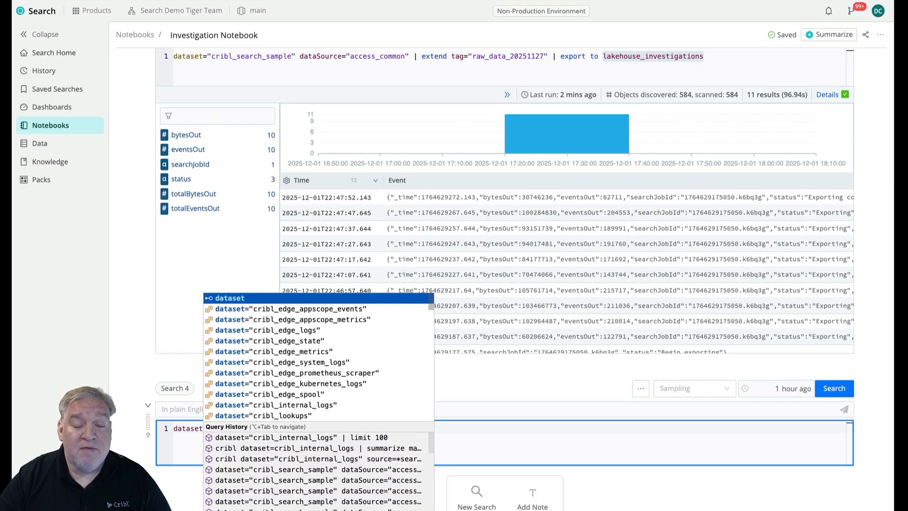
pyautogui.write('=')
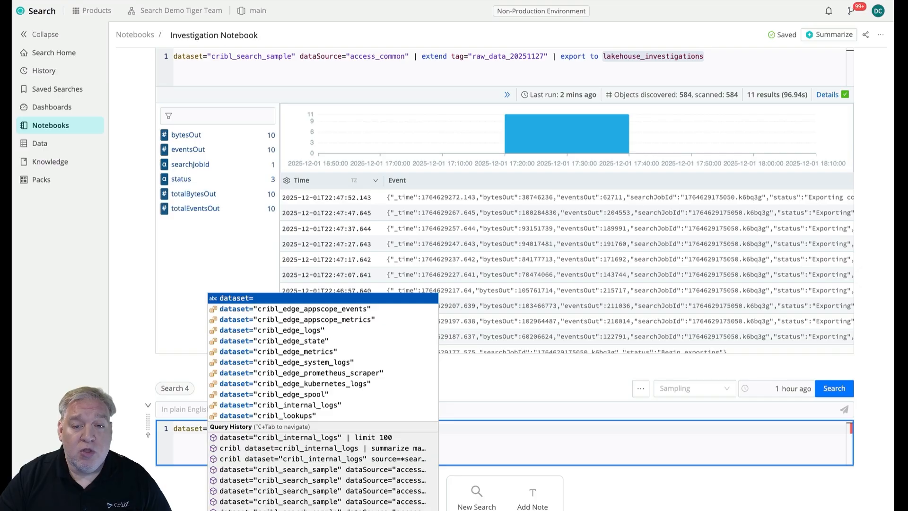
pyautogui.write('"lakehouse_investigations"')
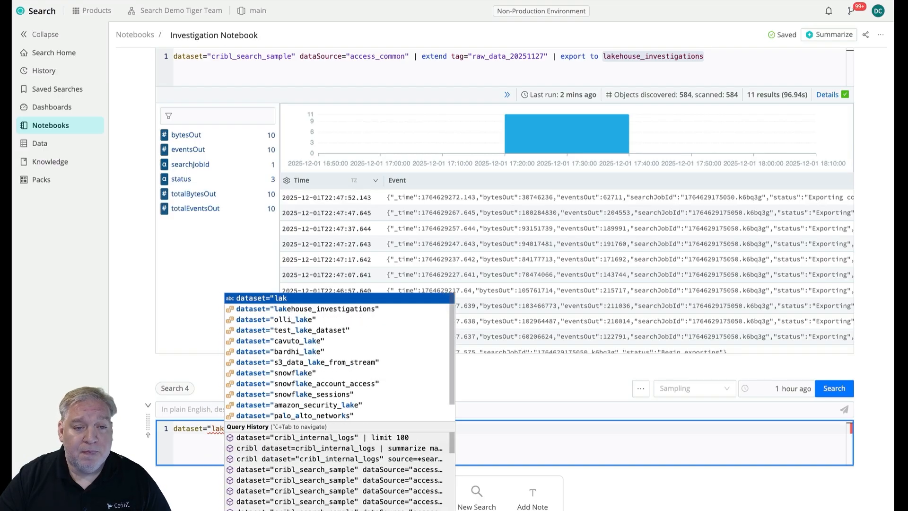
pyautogui.press('Down')
pyautogui.press('Return')
pyautogui.write('| ')
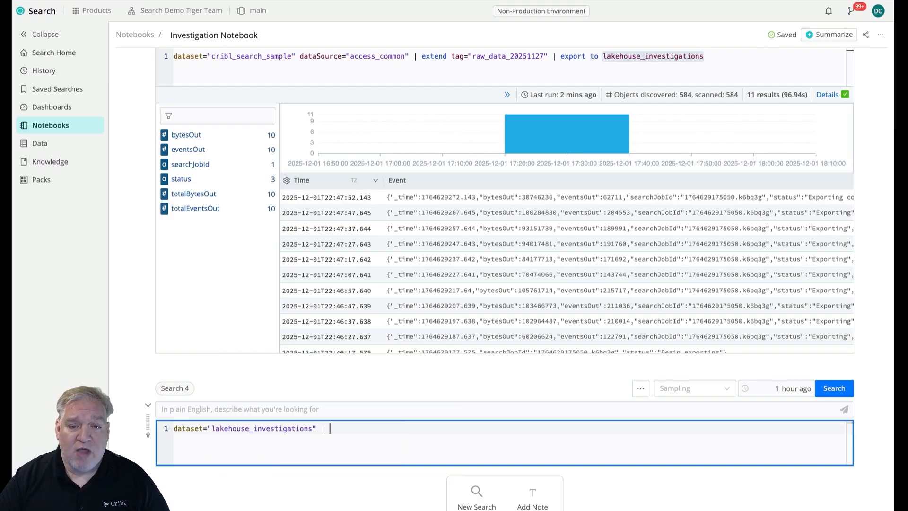
pyautogui.write('t')
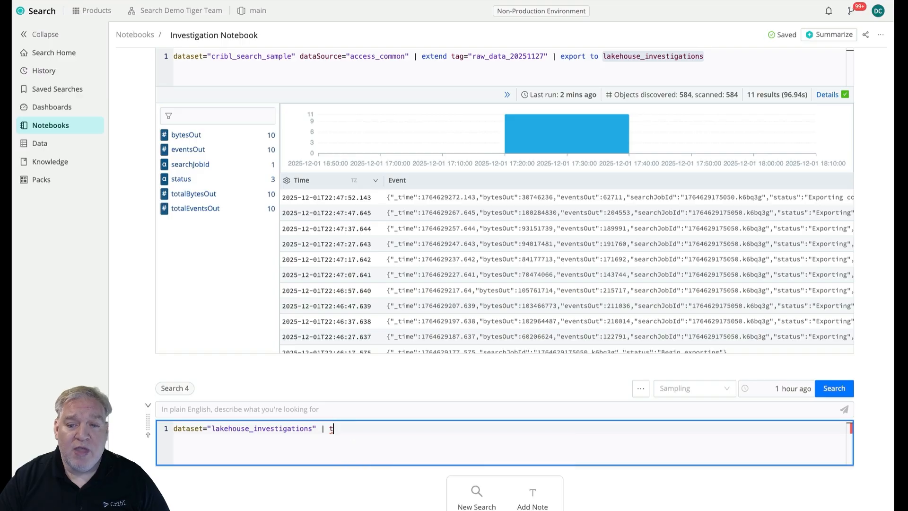
pyautogui.write('tag=')
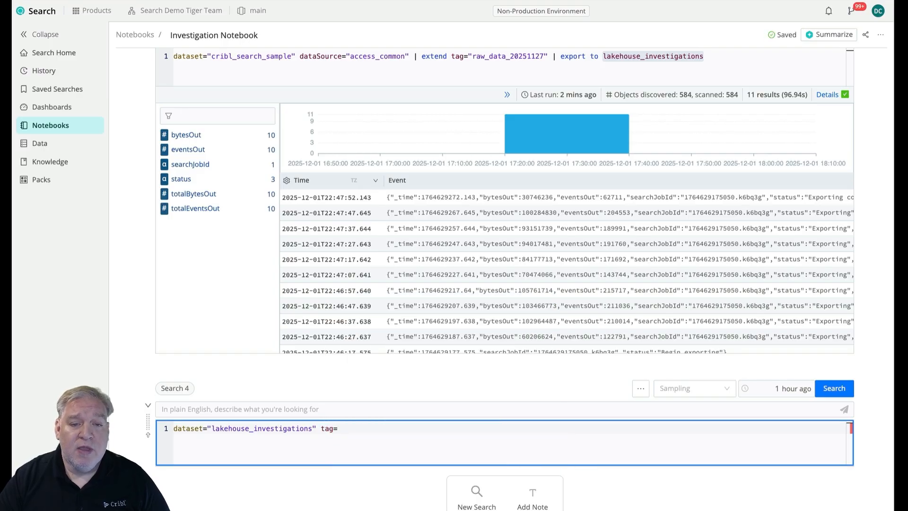
# Add a tag="raw_data_20251127" filter directly after the dataset in Search 4, copying the tag value from the Search 3 query.
pyautogui.click(467, 56)
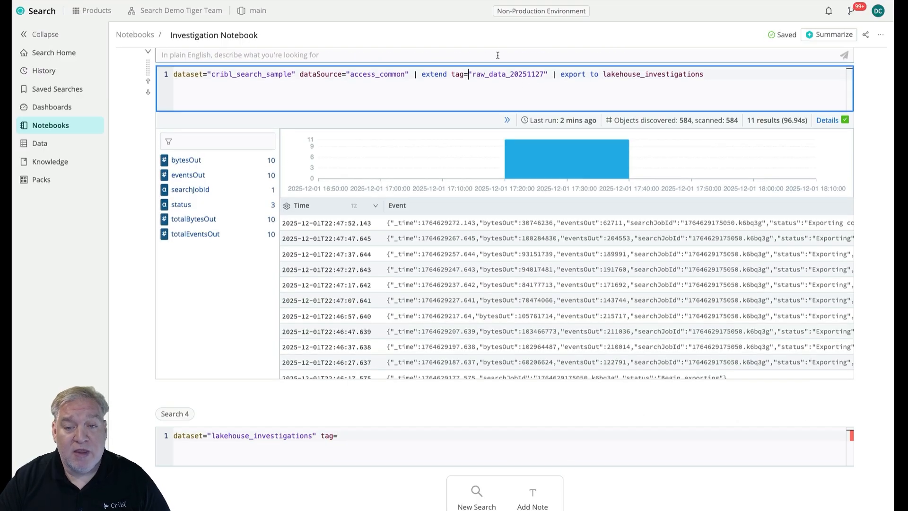
pyautogui.moveTo(544, 74); pyautogui.dragTo(470, 76)
pyautogui.hotkey('ctrl', 'c')
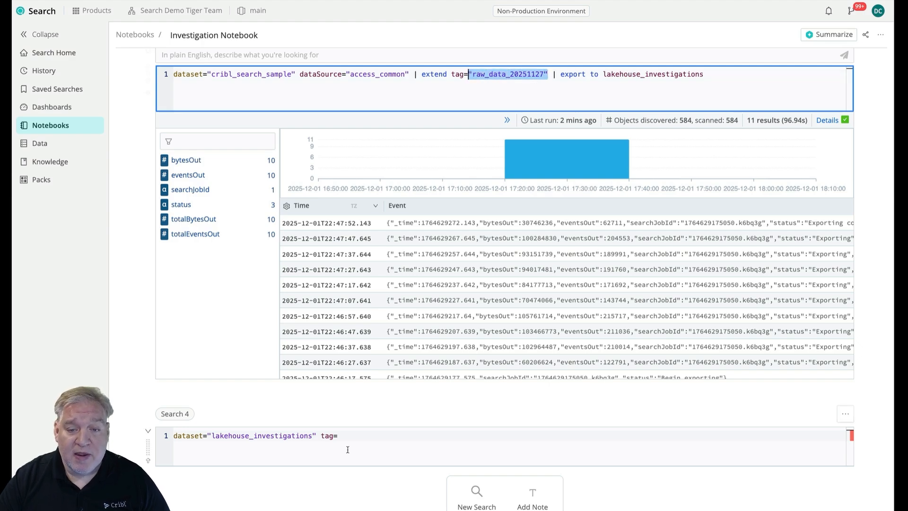
pyautogui.click(346, 445)
pyautogui.hotkey('ctrl', 'v')
# End the Search 4 query with a count stage, set its time range to All Time, and run it.
pyautogui.write('| count')
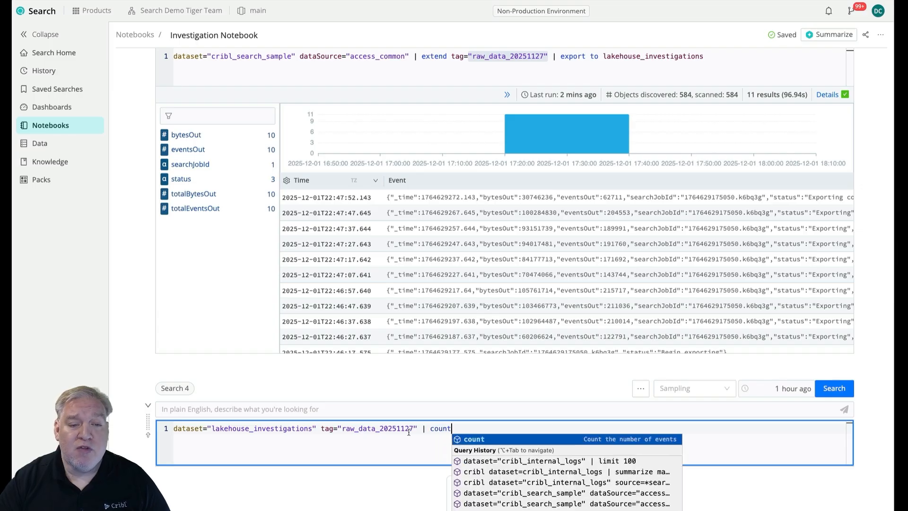
pyautogui.click(780, 388)
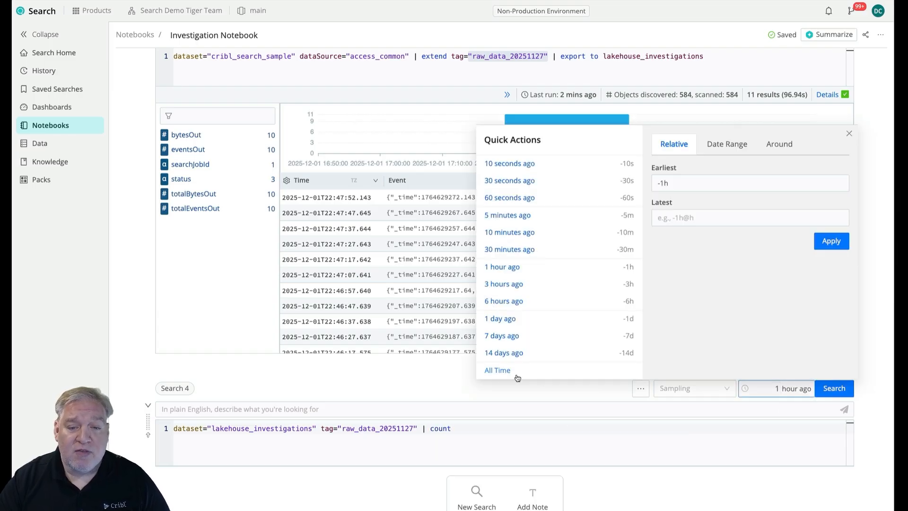
pyautogui.click(498, 370)
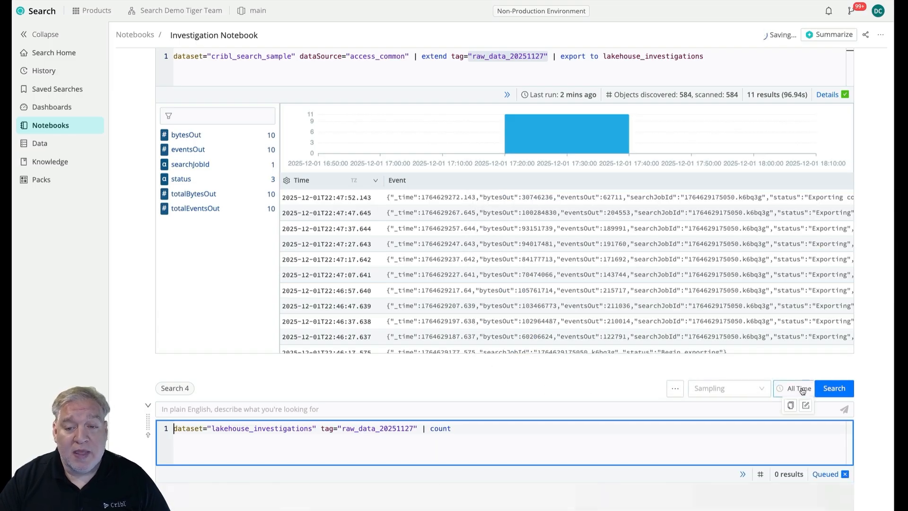
# Compare Search 4's event count and run time with the results of the earlier sample-data searches.
pyautogui.scroll(-4, 857, 404)
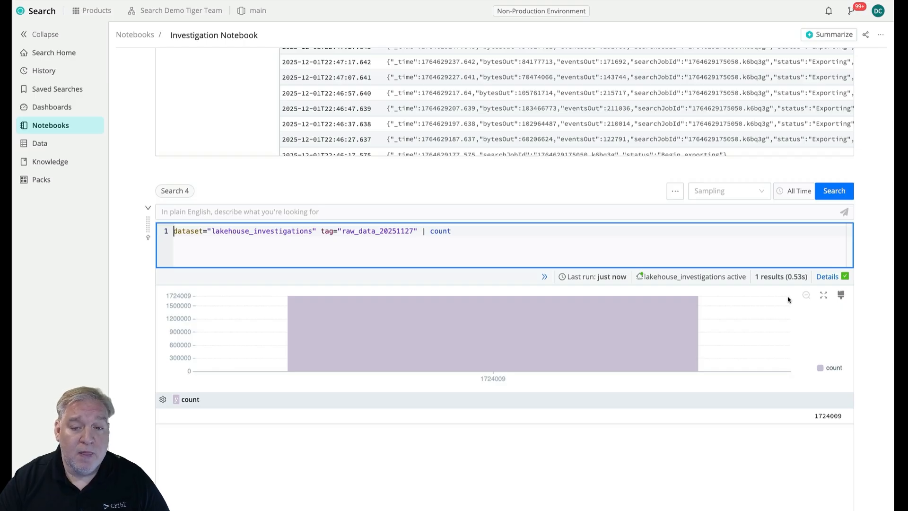
pyautogui.scroll(-1, 788, 299)
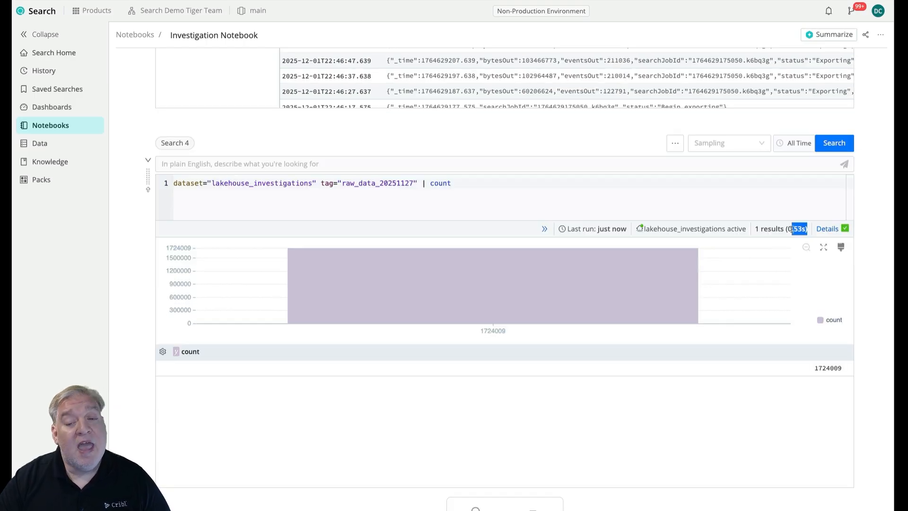
pyautogui.moveTo(788, 229); pyautogui.dragTo(807, 231)
pyautogui.scroll(15, 876, 262)
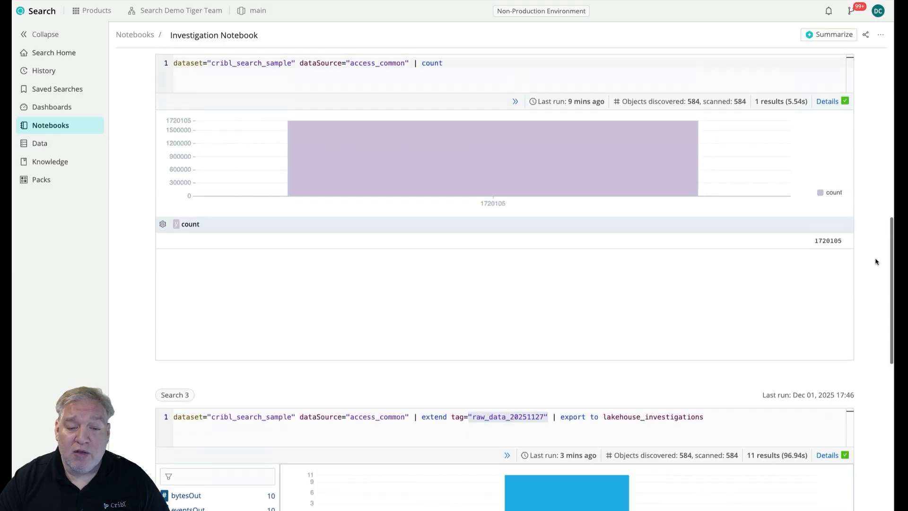
pyautogui.scroll(9, 823, 257)
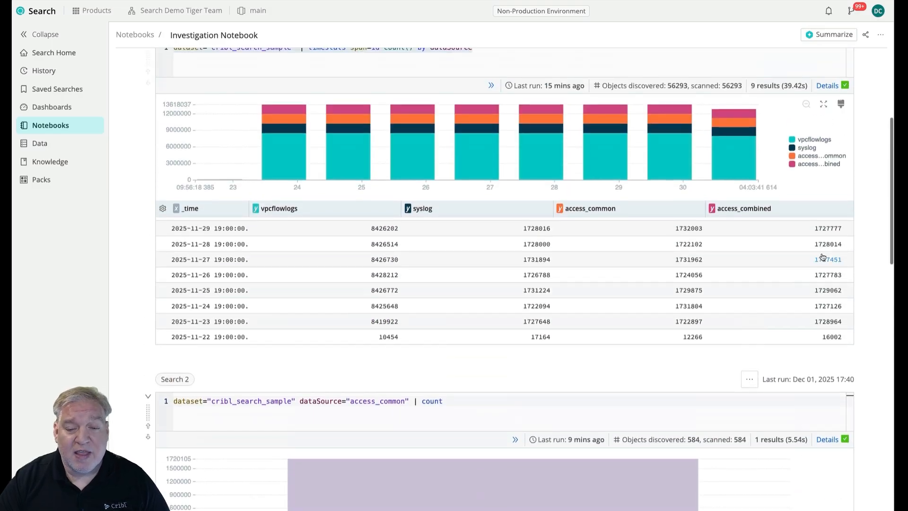
pyautogui.scroll(-20, 857, 241)
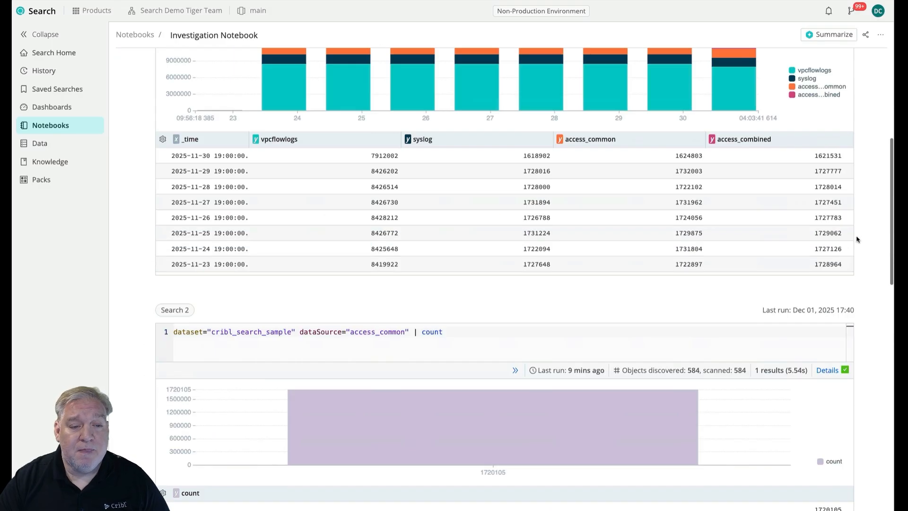
pyautogui.scroll(-4, 857, 242)
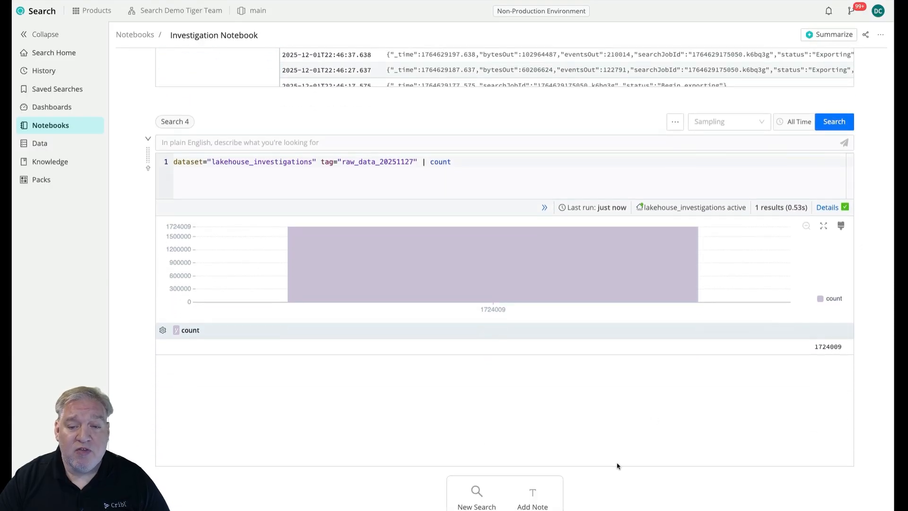
# Clone the Search 4 cell, replace count with limit 100 in the copy's query, and run it.
pyautogui.click(675, 122)
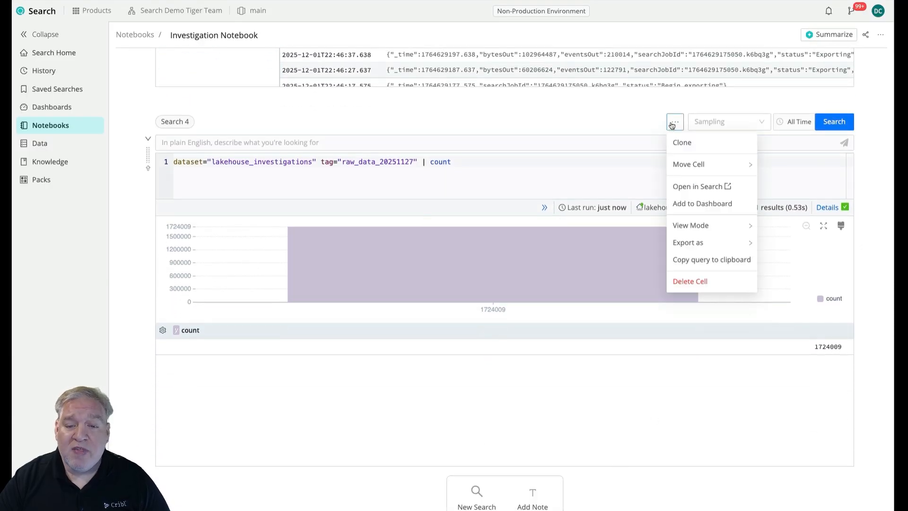
pyautogui.click(685, 143)
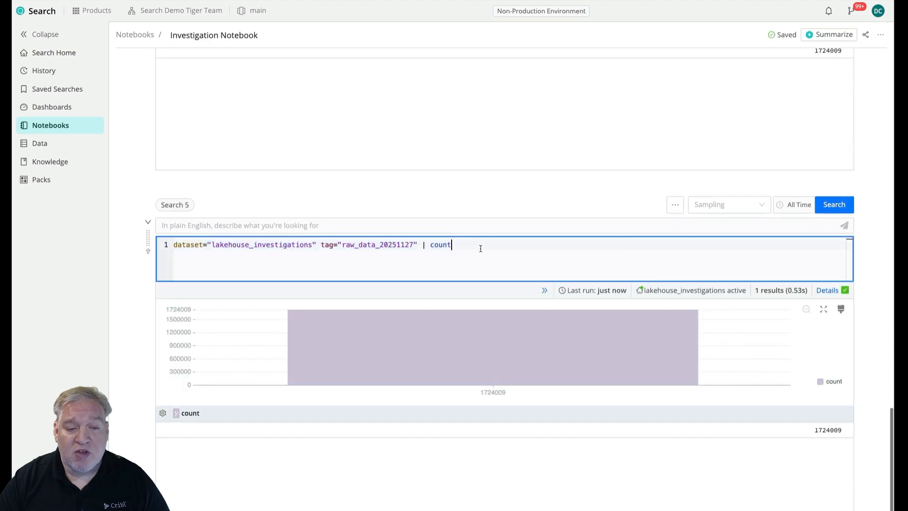
pyautogui.press('BackSpace')
pyautogui.press('BackSpace')
pyautogui.press('BackSpace')
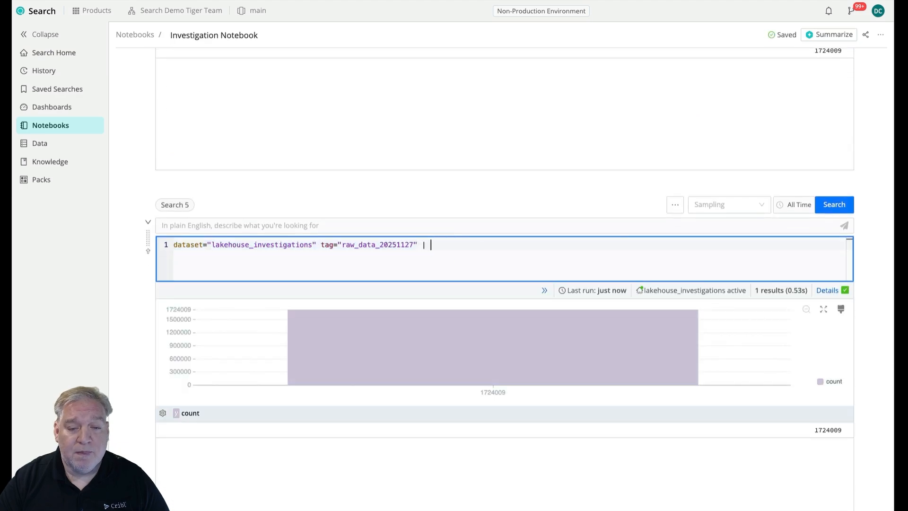
pyautogui.write('limit 100')
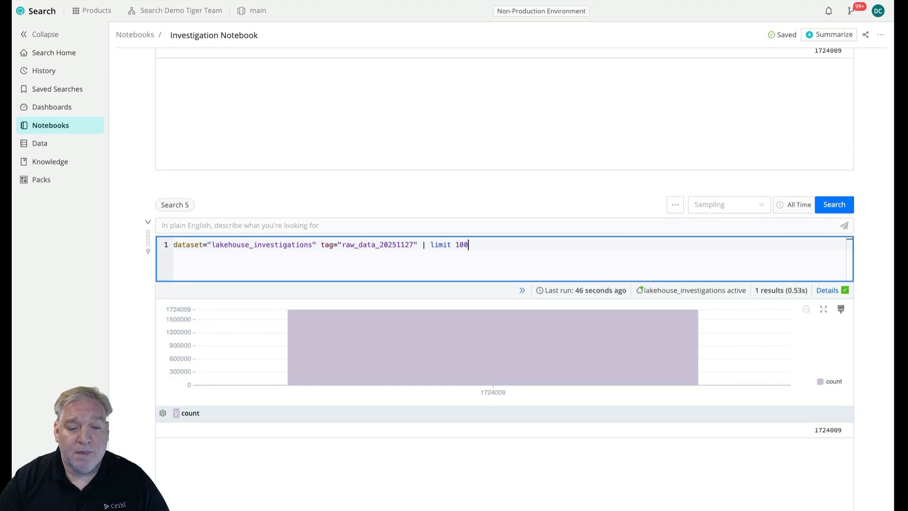
pyautogui.press('Return')
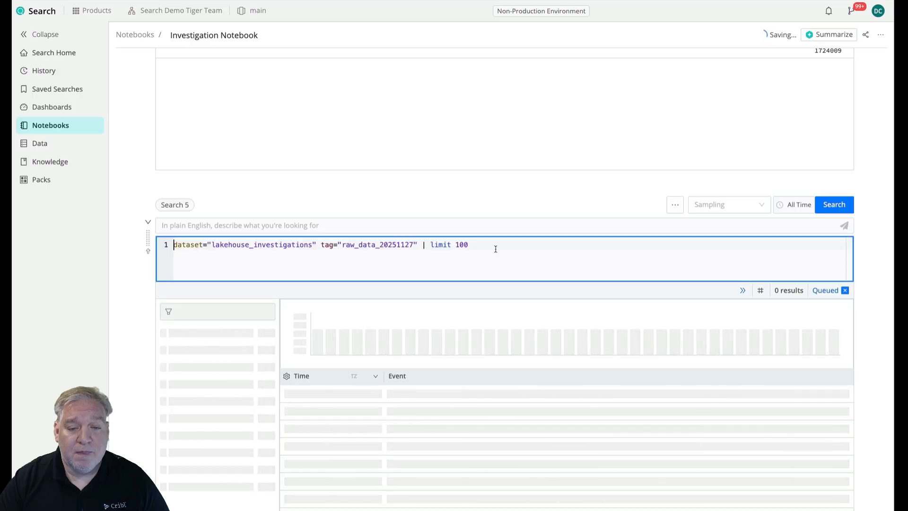
# Inspect the field details of the first event in the Search 5 results, including its tag and data source, and close them.
pyautogui.scroll(-2, 875, 321)
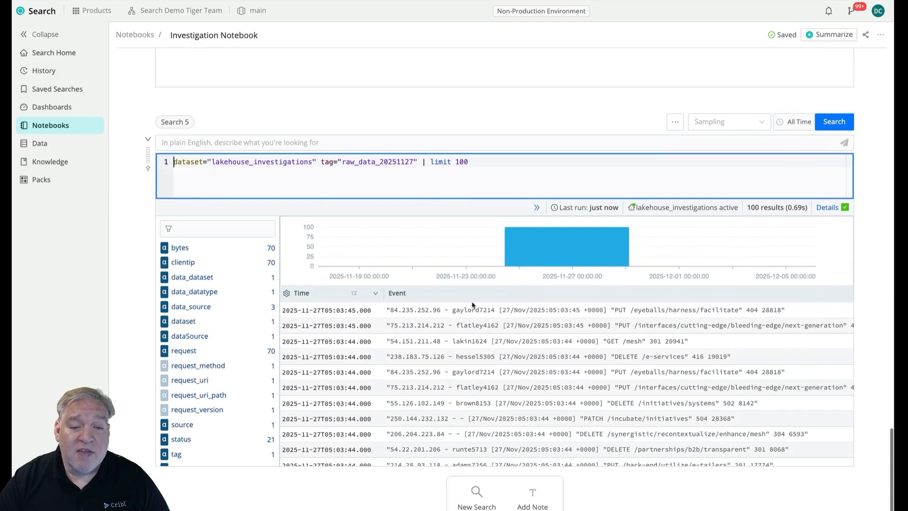
pyautogui.click(292, 313)
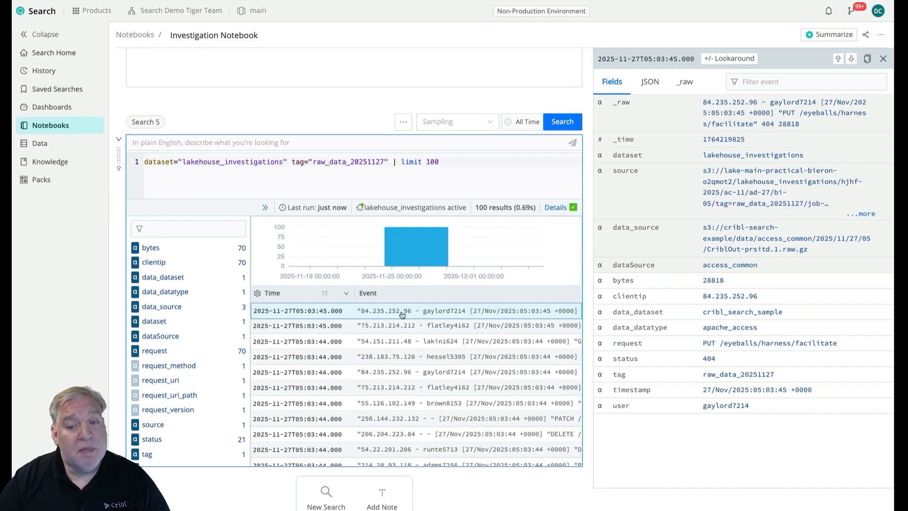
pyautogui.click(882, 60)
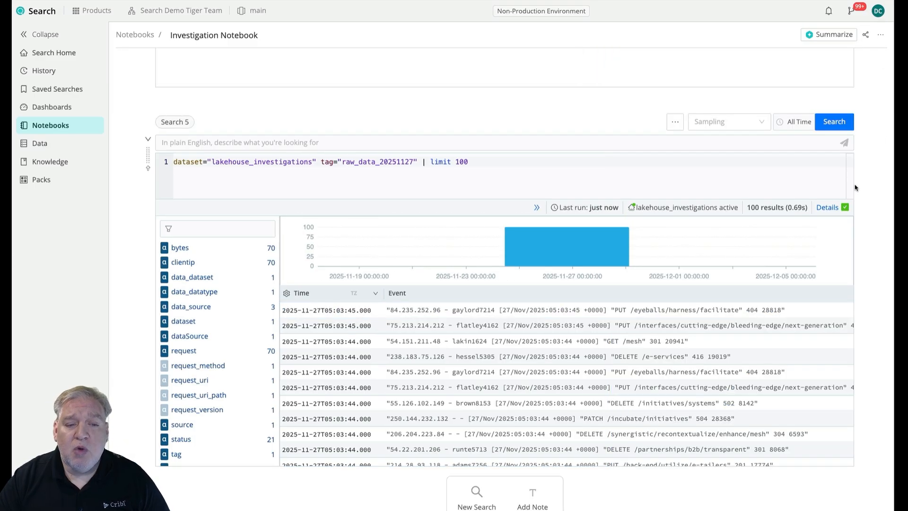
# Clone the Search 5 cell, replace limit 100 with summarize count() by clientip in the copy's query, and run it.
pyautogui.click(677, 124)
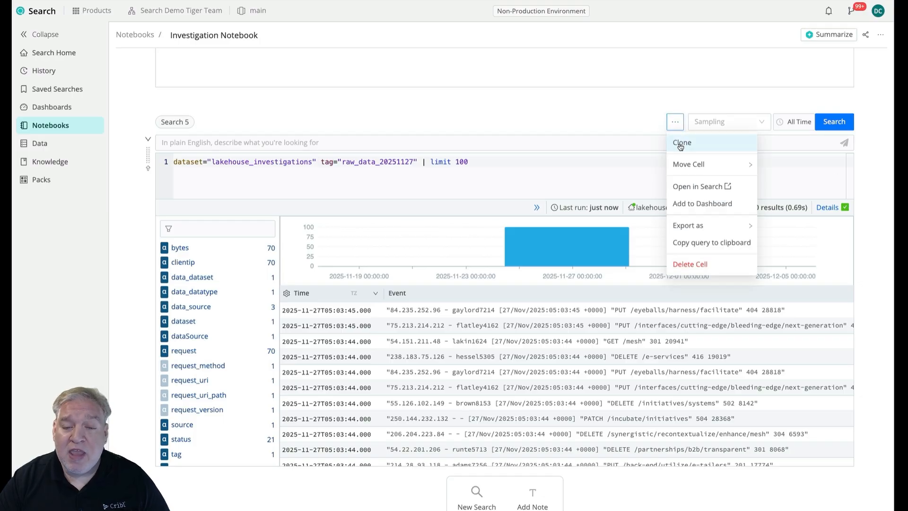
pyautogui.click(682, 142)
pyautogui.press('BackSpace')
pyautogui.press('BackSpace')
pyautogui.press('BackSpace')
pyautogui.press('BackSpace')
pyautogui.press('BackSpace')
pyautogui.press('BackSpace')
pyautogui.press('BackSpace')
pyautogui.press('BackSpace')
pyautogui.press('BackSpace')
pyautogui.write('summa')
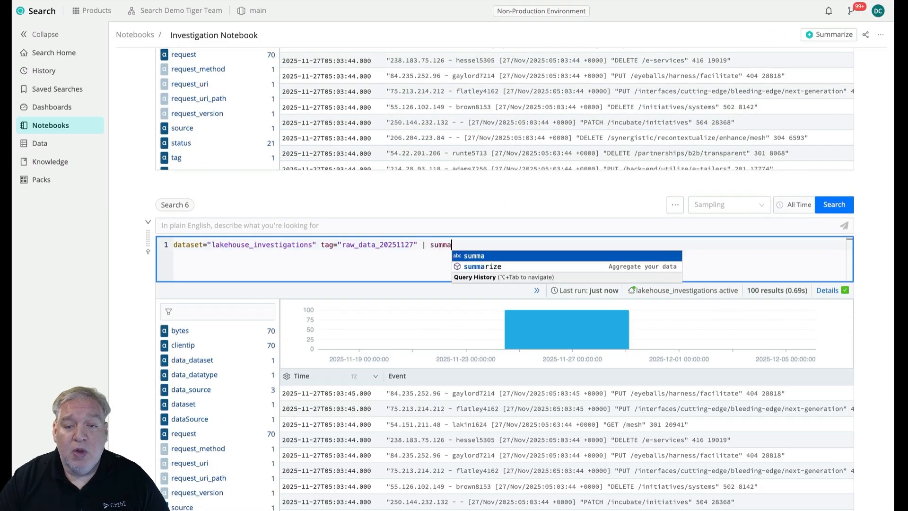
pyautogui.write('rize count() by ')
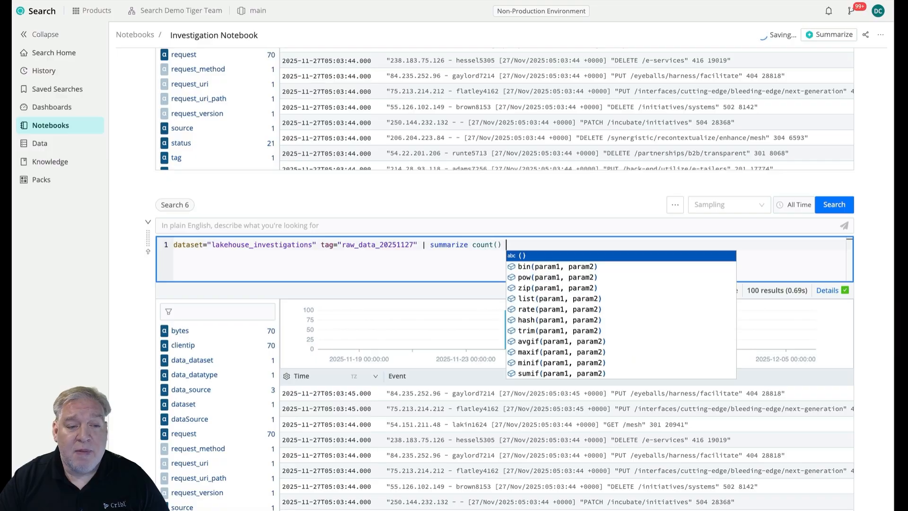
pyautogui.write('clientip')
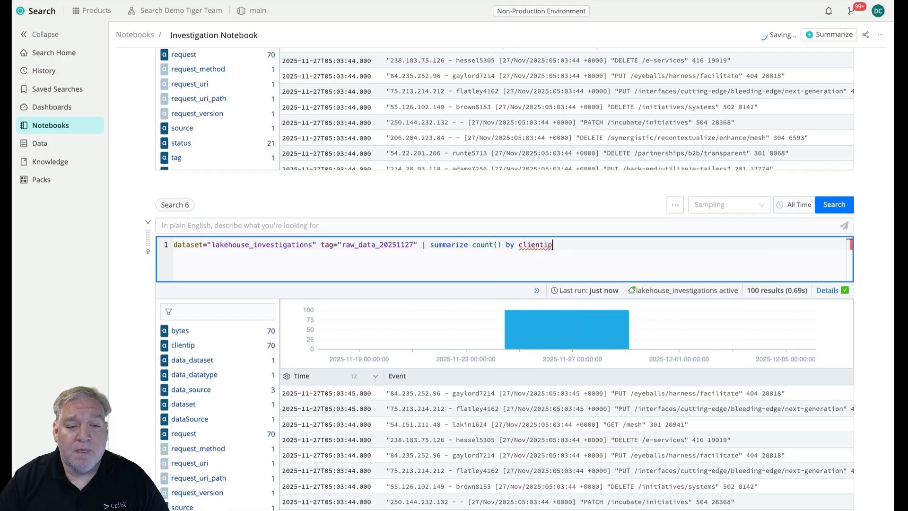
pyautogui.press('Return')
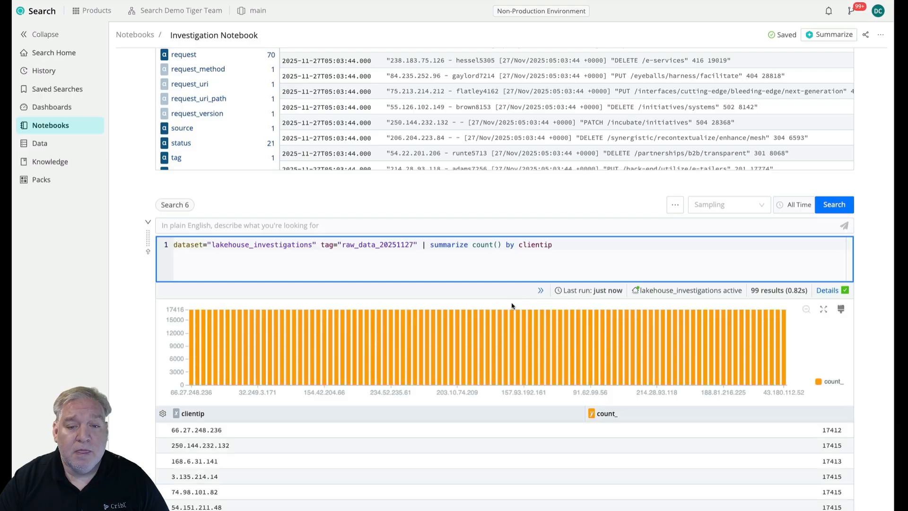
# Examine Search 6's per-client-IP counts and number of results, and return to the earlier Search 4 count for comparison.
pyautogui.scroll(-2, 875, 394)
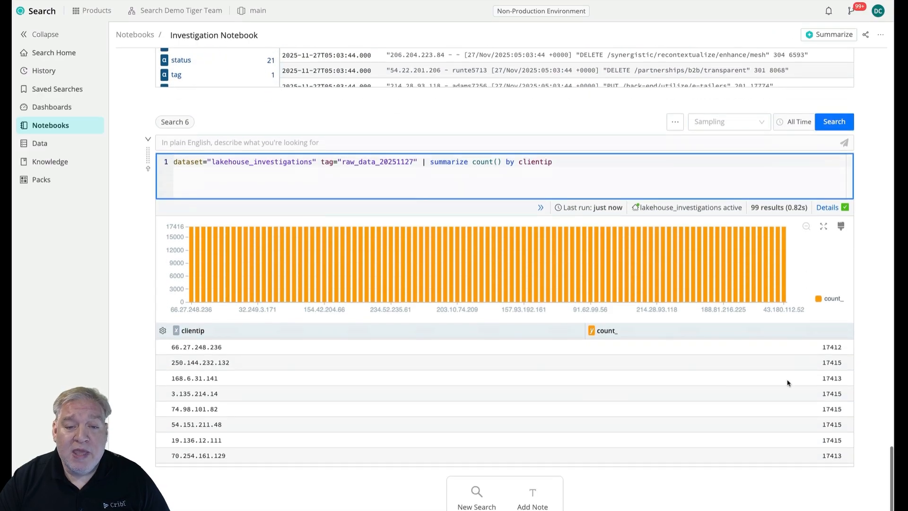
pyautogui.scroll(-4, 461, 388)
pyautogui.scroll(-6, 461, 389)
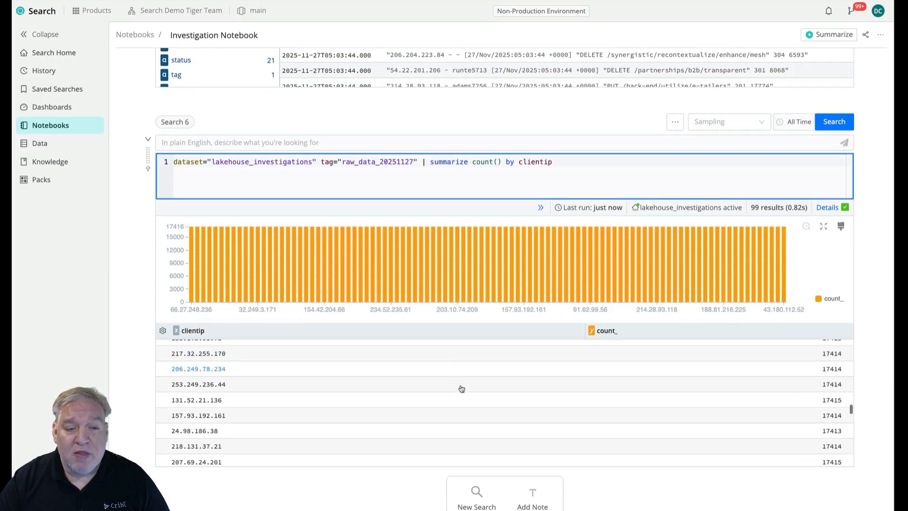
pyautogui.scroll(8, 461, 388)
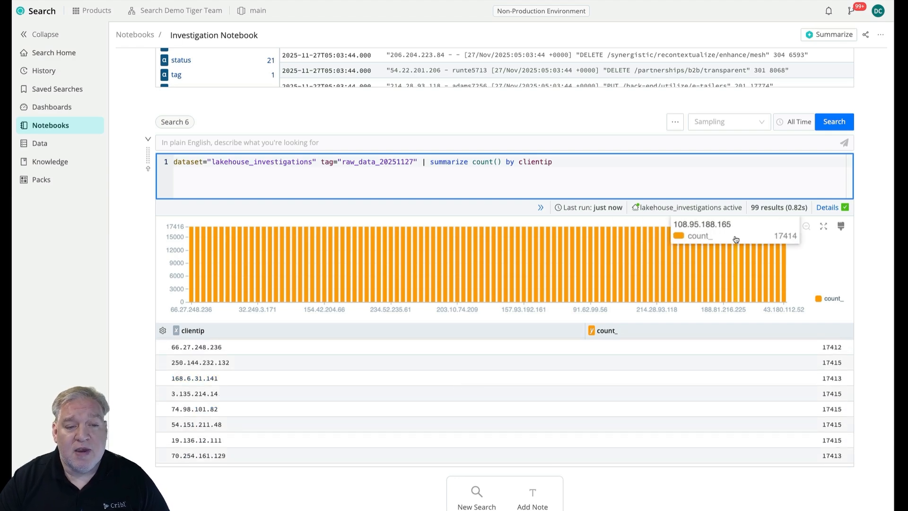
pyautogui.doubleClick(757, 207)
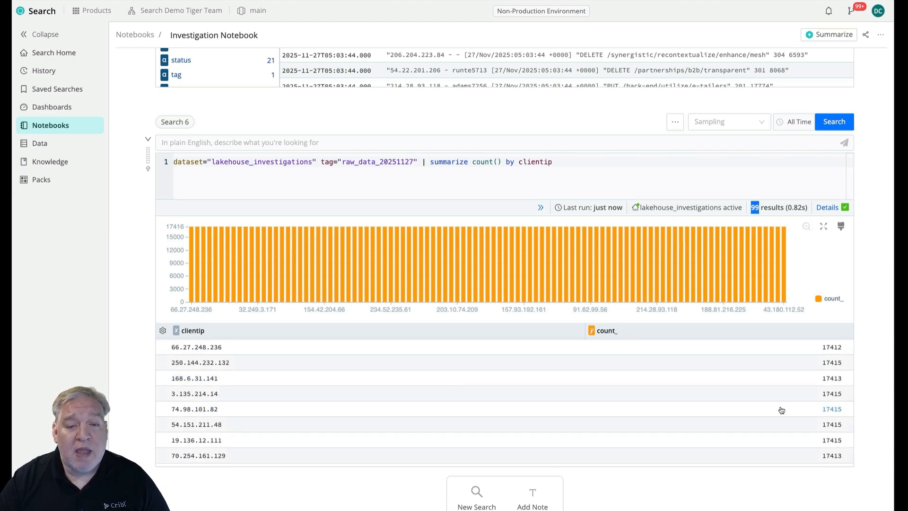
pyautogui.scroll(-5, 781, 410)
pyautogui.scroll(15, 782, 410)
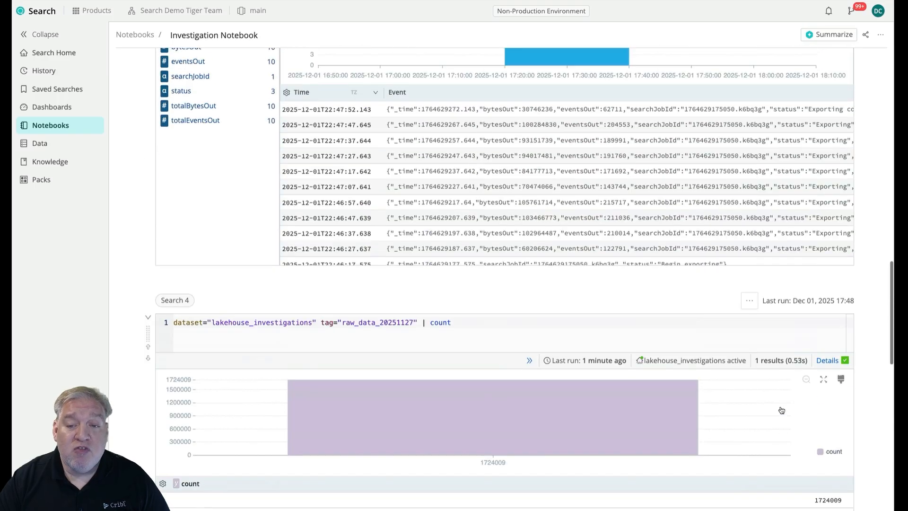
# Return to the Search 5 results, inspect the field details of the PATCH /incubate/initiatives event, including its request, and close them.
pyautogui.scroll(-7, 870, 439)
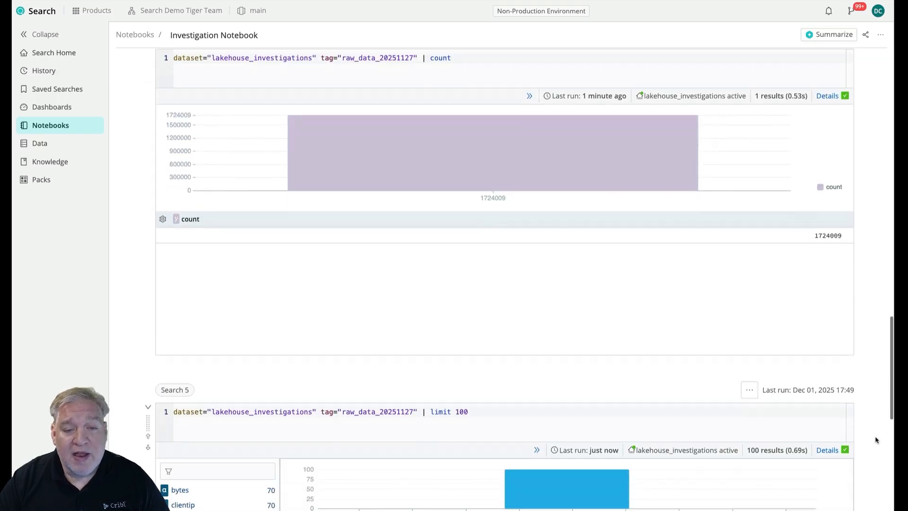
pyautogui.scroll(-4, 471, 356)
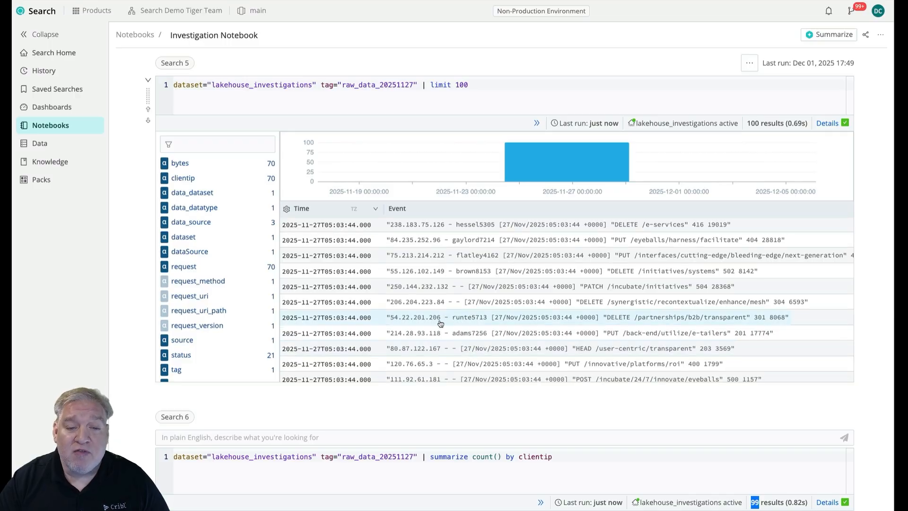
pyautogui.click(295, 288)
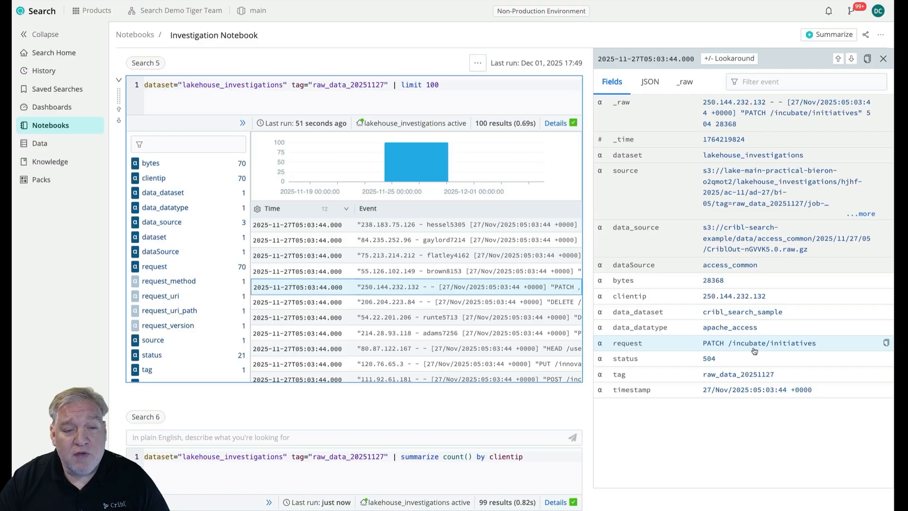
pyautogui.click(879, 59)
# Clone the Search 6 cell and replace the summarize stage in the copy's query with the beginning of extend firstPath=split(.
pyautogui.scroll(-5, 847, 350)
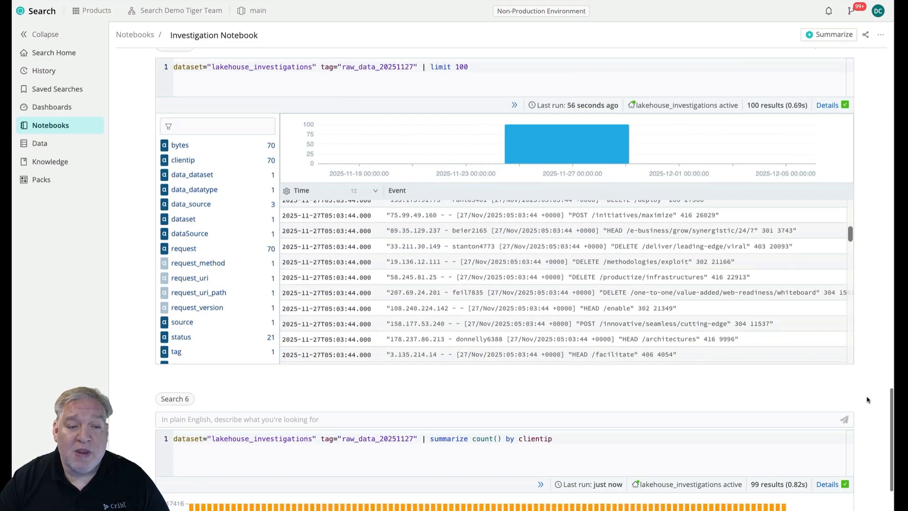
pyautogui.scroll(-5, 869, 400)
pyautogui.click(674, 124)
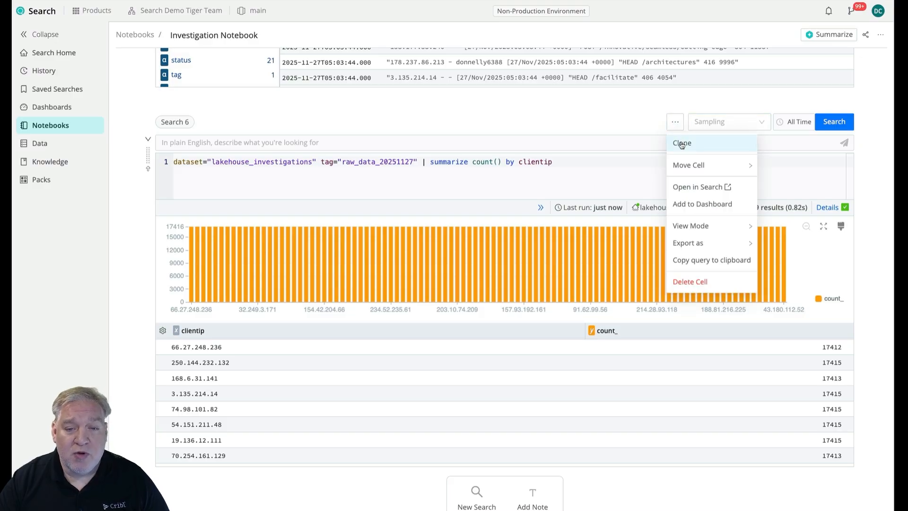
pyautogui.click(681, 144)
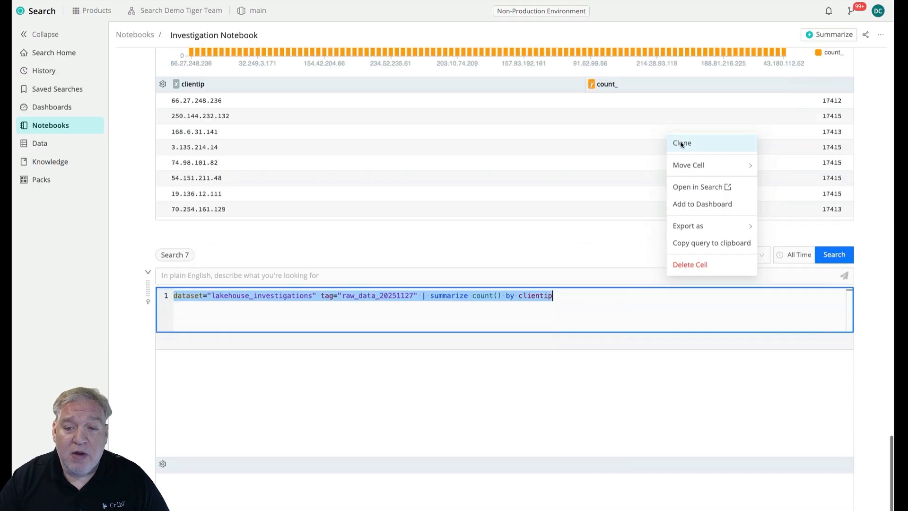
pyautogui.write('|')
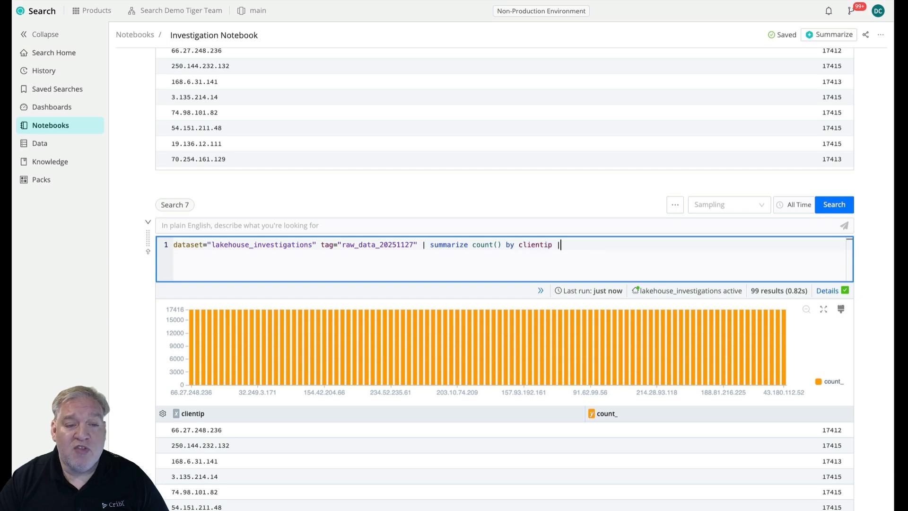
pyautogui.moveTo(602, 246); pyautogui.dragTo(434, 247)
pyautogui.write('ex')
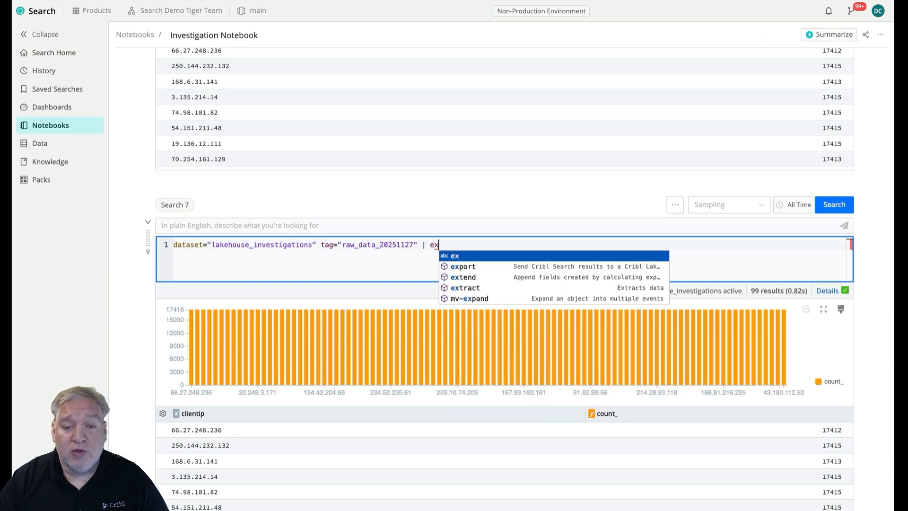
pyautogui.write('tend ')
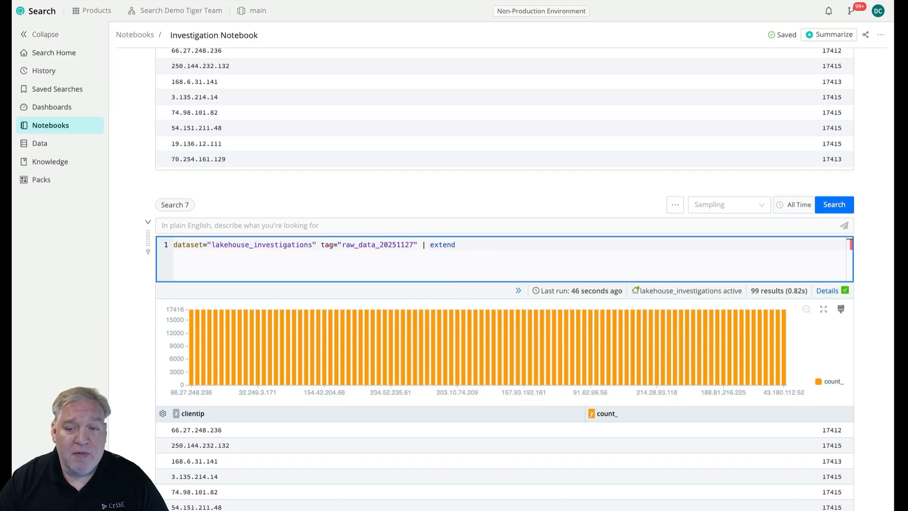
pyautogui.write('fir')
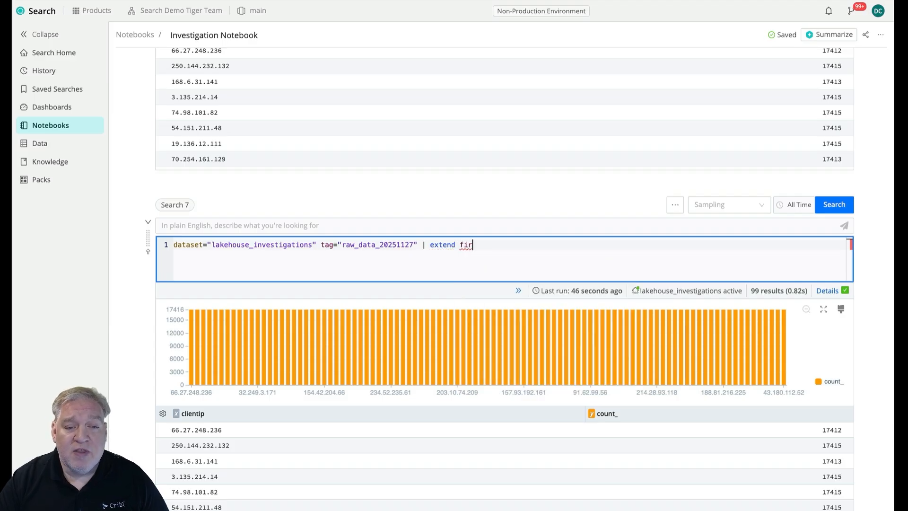
pyautogui.write('stPath=s')
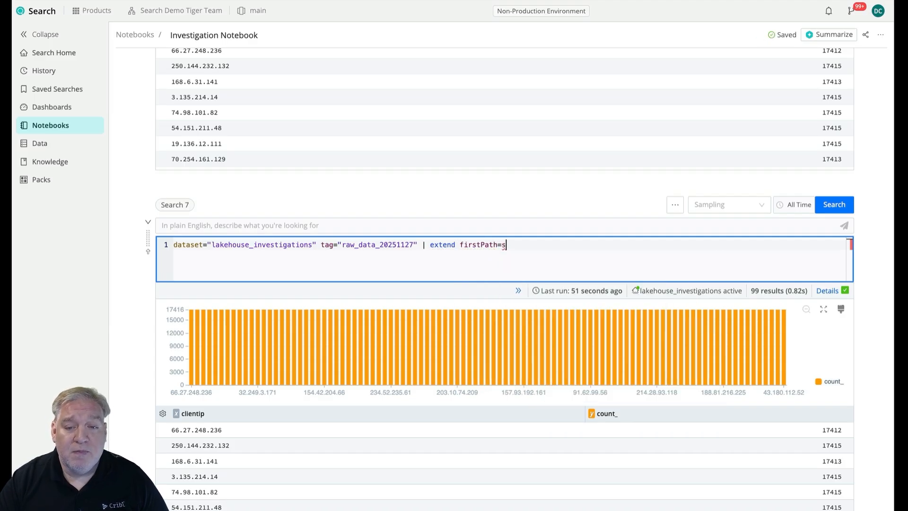
pyautogui.write('plit(')
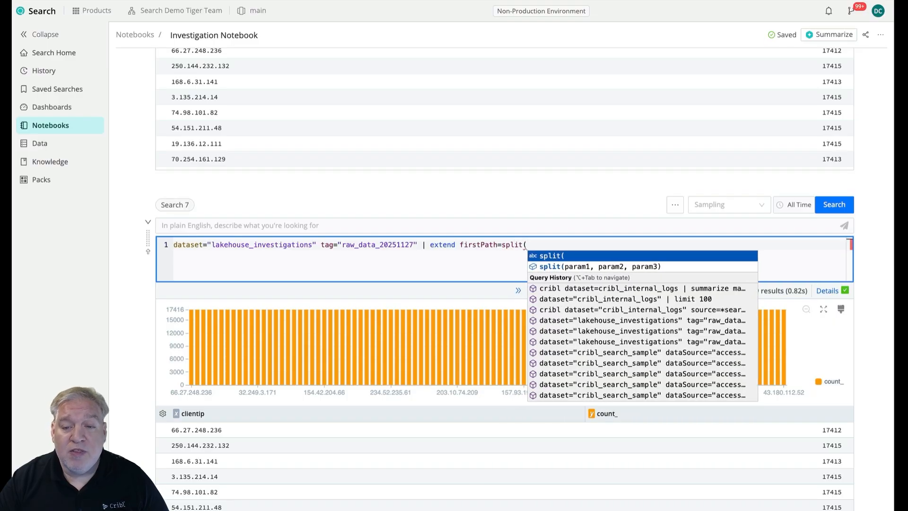
# Read the inline help for the split function, covering its syntax and arguments.
pyautogui.moveTo(504, 244)
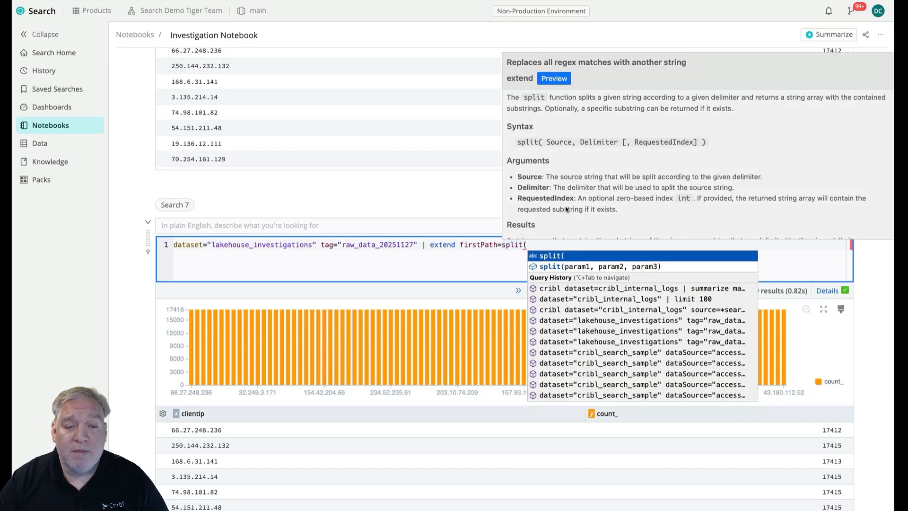
pyautogui.scroll(-1, 571, 205)
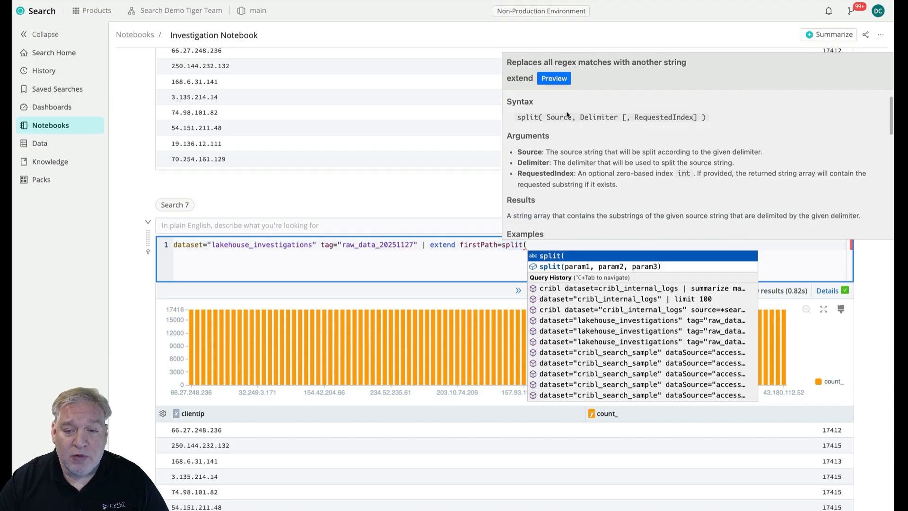
pyautogui.scroll(-5, 589, 165)
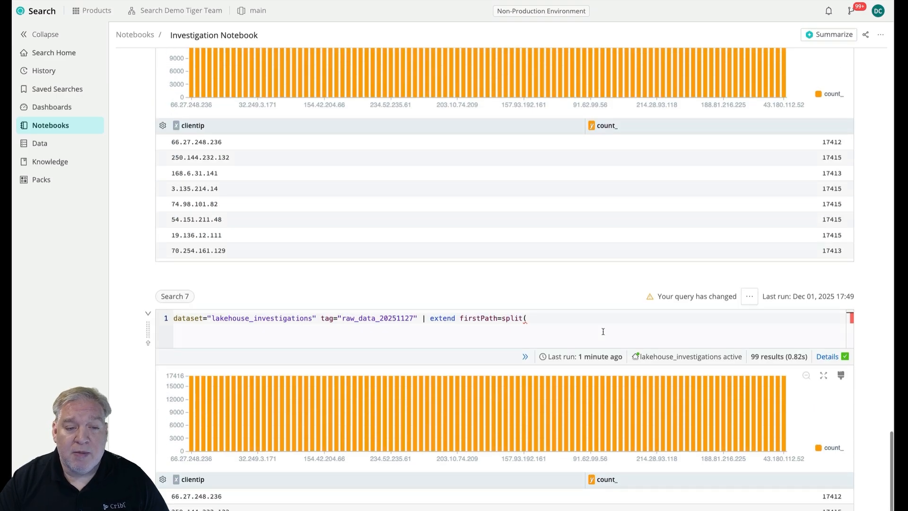
# Complete the Search 7 query's split call with request,'/',1, append | limit 10, and run it.
pyautogui.click(581, 327)
pyautogui.write('reques')
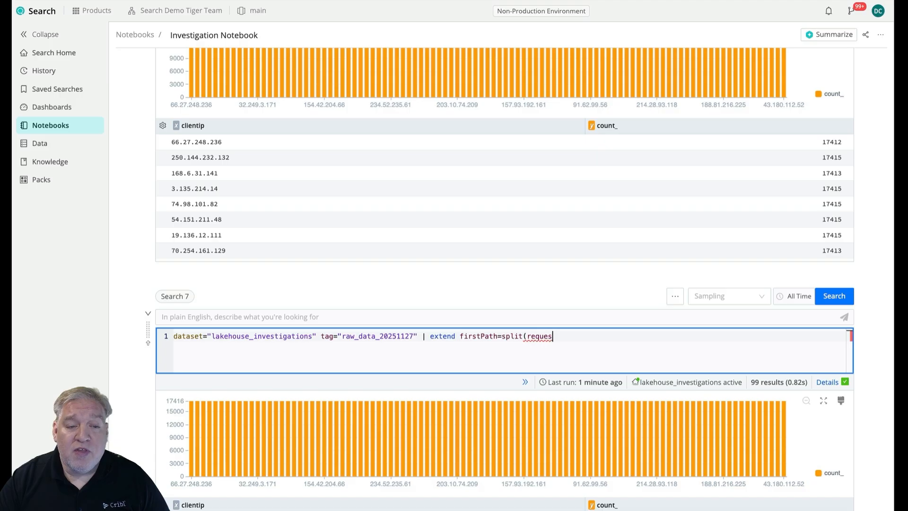
pyautogui.write("t,'/")
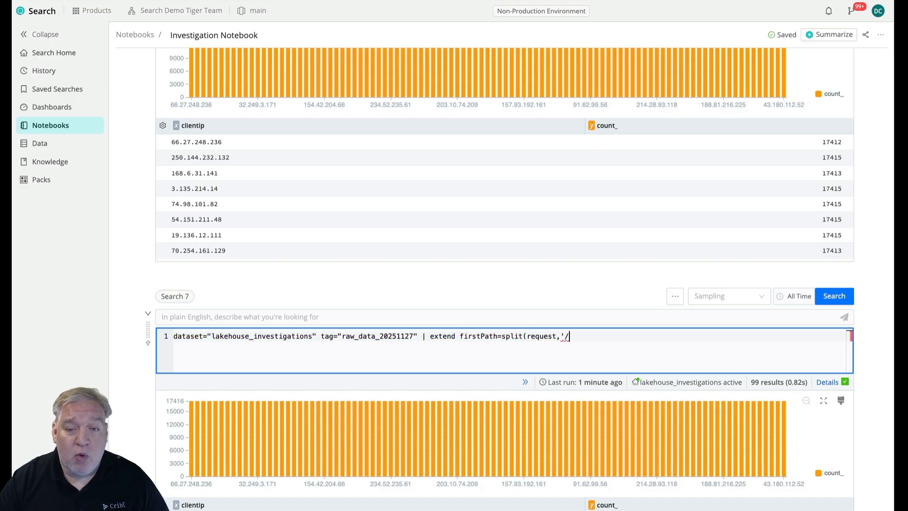
pyautogui.write("',")
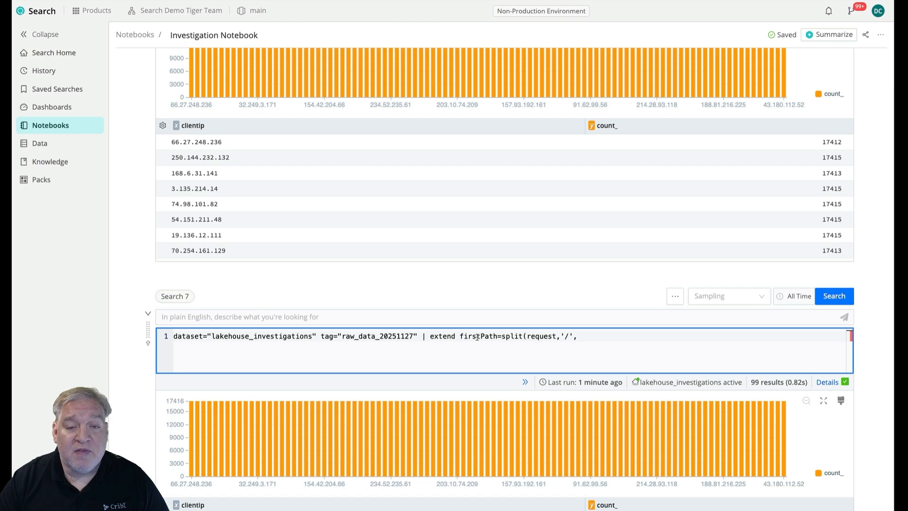
pyautogui.moveTo(504, 338)
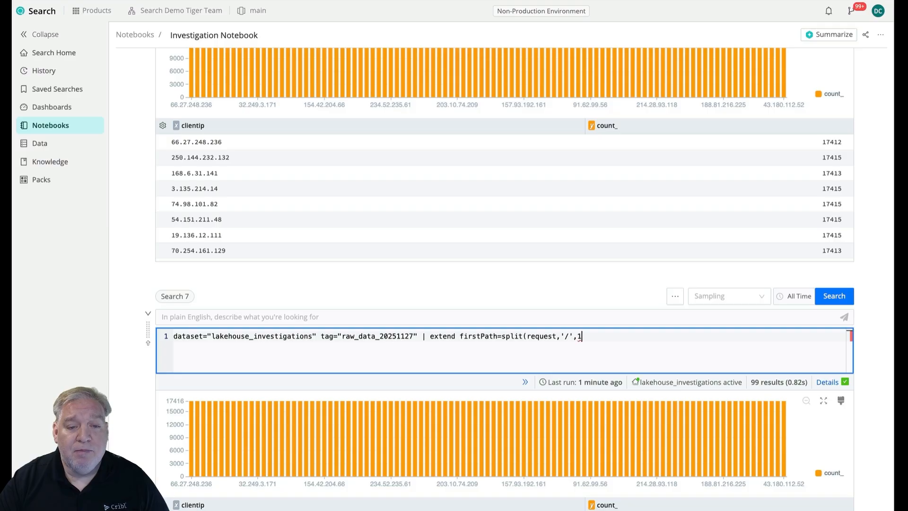
pyautogui.write(') | limit 10')
pyautogui.press('Return')
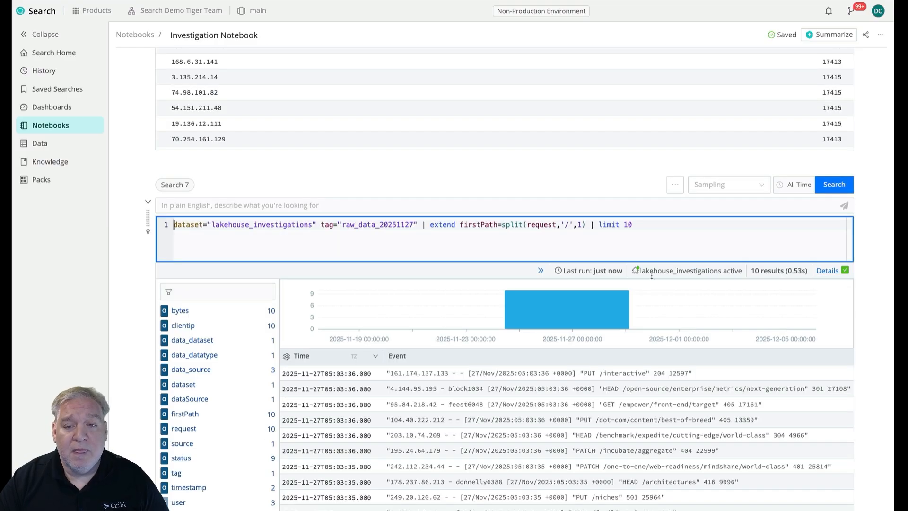
# Turn off the event details panel in the display settings of the Search 7 results.
pyautogui.click(287, 359)
pyautogui.click(287, 358)
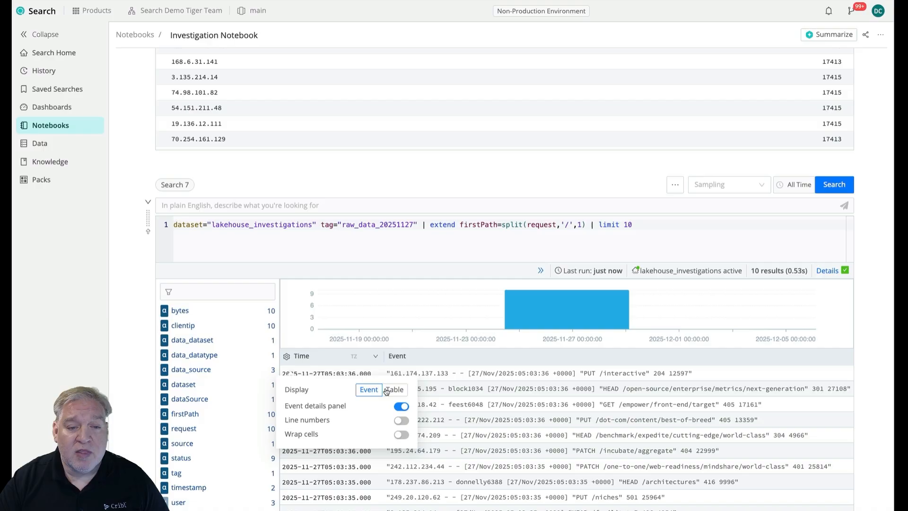
pyautogui.click(402, 409)
pyautogui.click(448, 401)
# Expand the second event in the Search 7 results and check its firstPath value against its request.
pyautogui.click(290, 391)
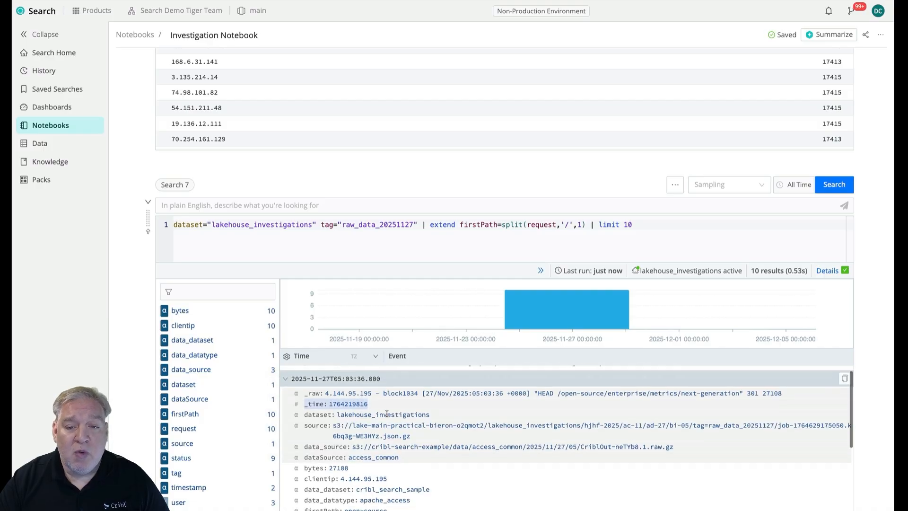
pyautogui.scroll(-3, 378, 426)
pyautogui.scroll(3, 391, 435)
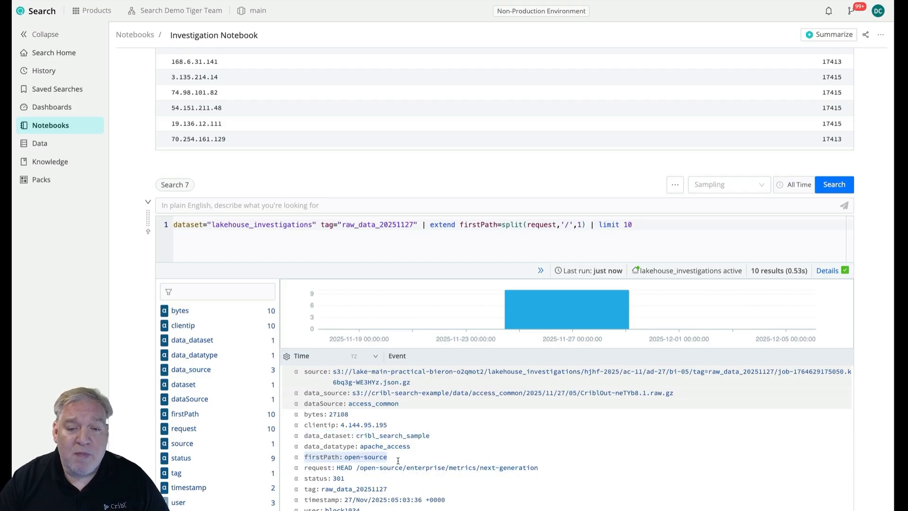
pyautogui.moveTo(395, 458); pyautogui.dragTo(344, 458)
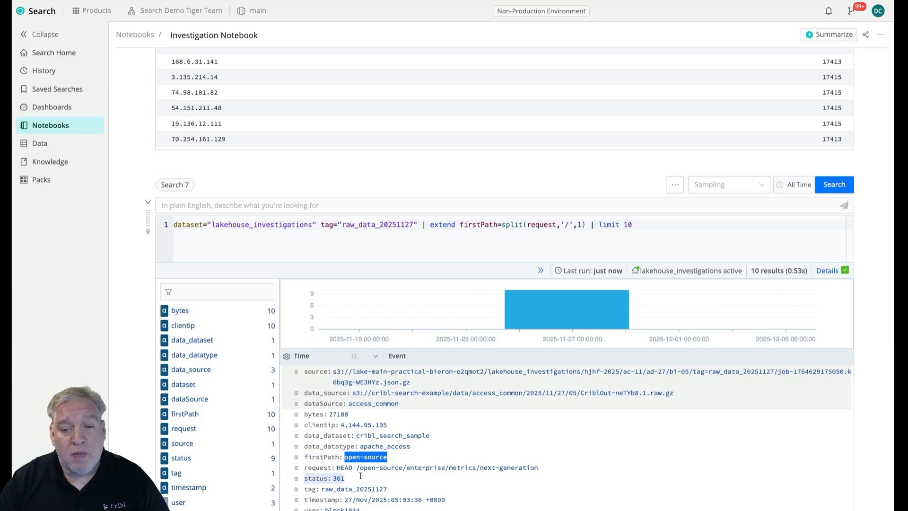
# Clone the Search 7 cell and replace limit 10 in the copy's query with summarize by clientip, ending in a comma.
pyautogui.click(664, 224)
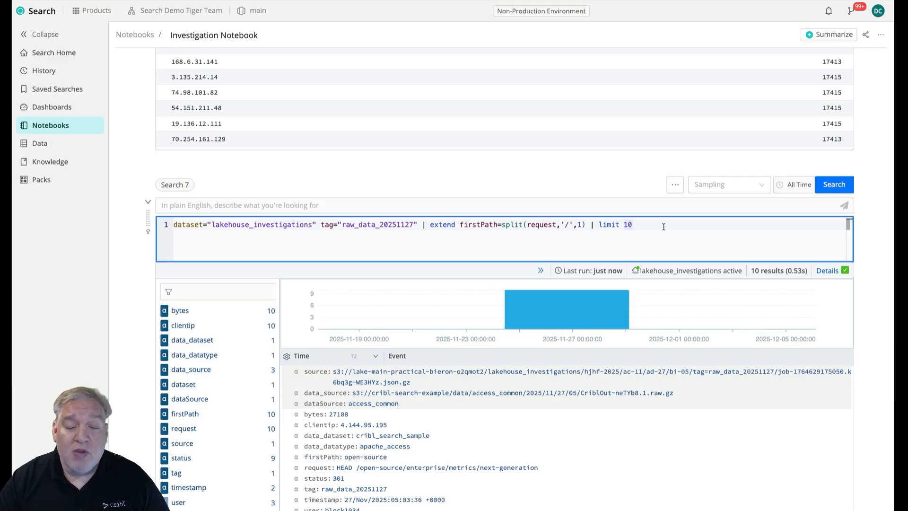
pyautogui.click(675, 185)
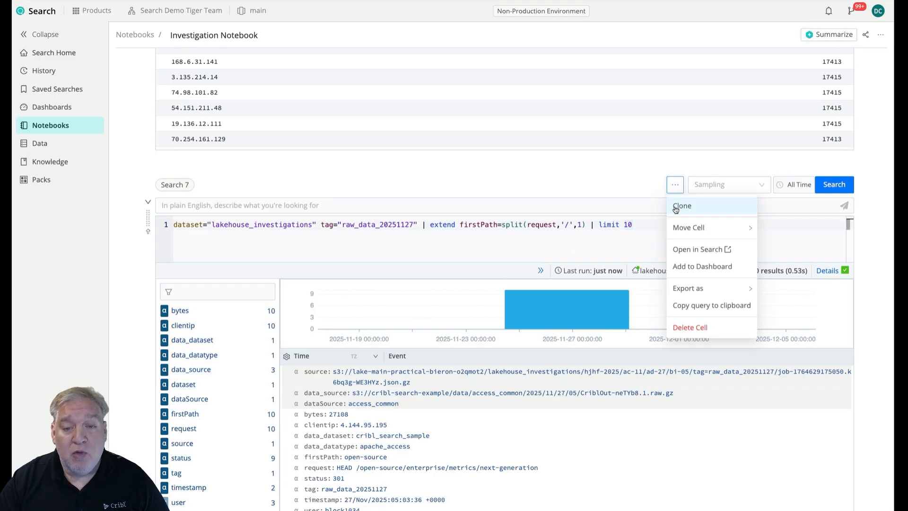
pyautogui.click(681, 206)
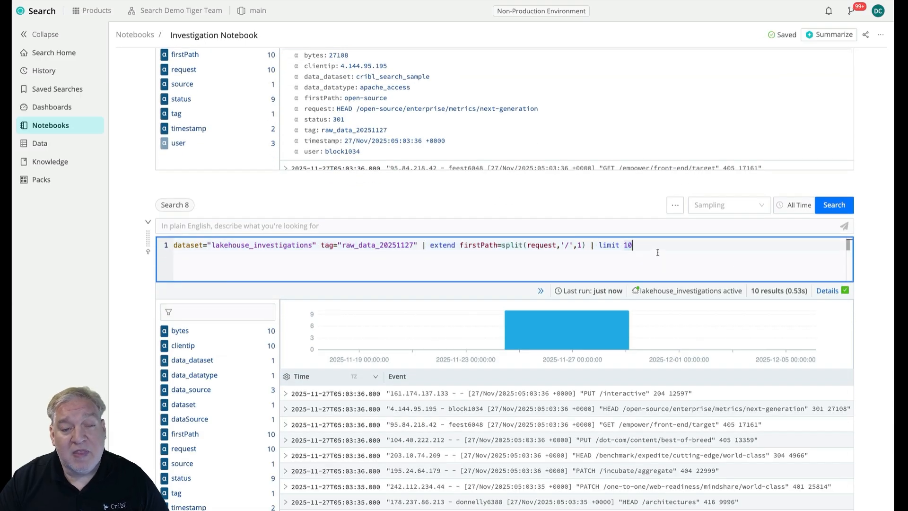
pyautogui.moveTo(634, 245); pyautogui.dragTo(597, 244)
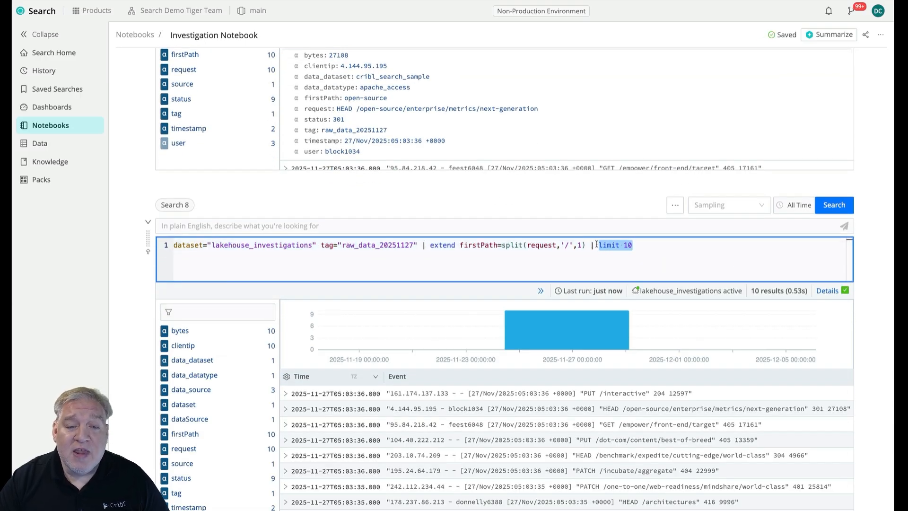
pyautogui.write('summarize c')
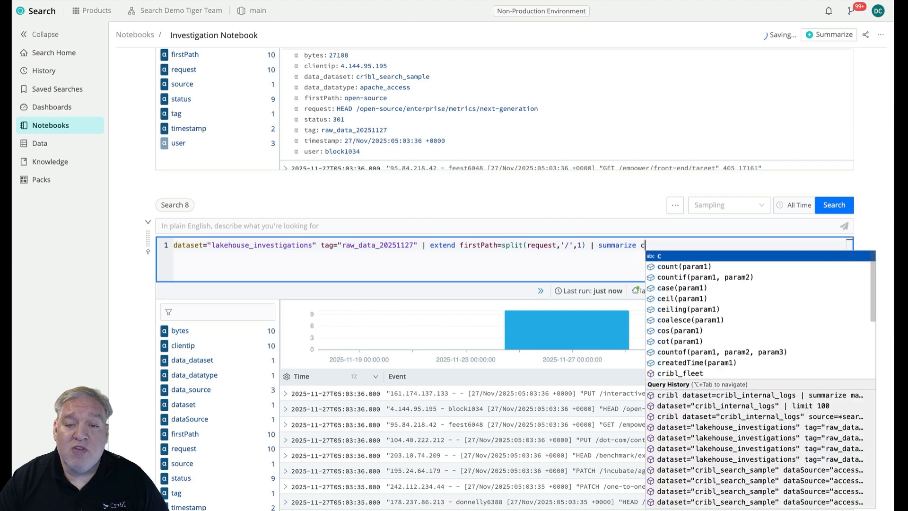
pyautogui.press('BackSpace')
pyautogui.write('by cli')
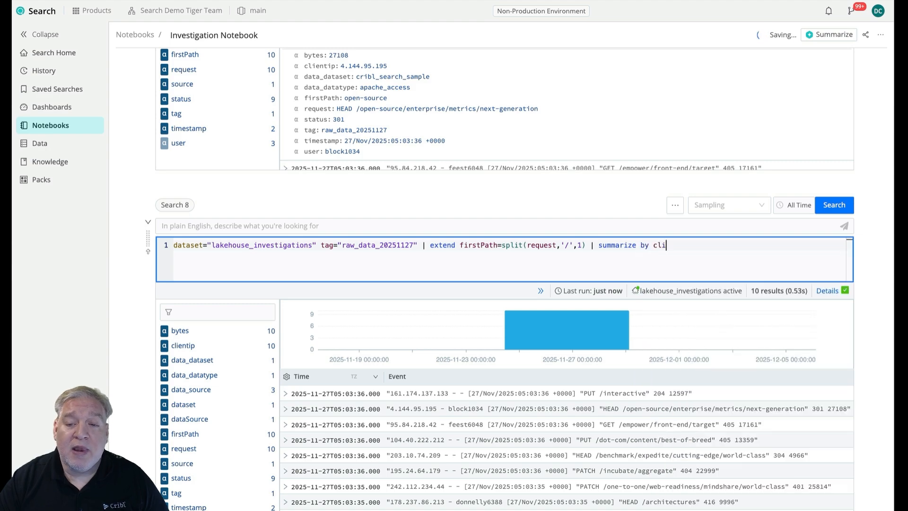
pyautogui.write('entip,')
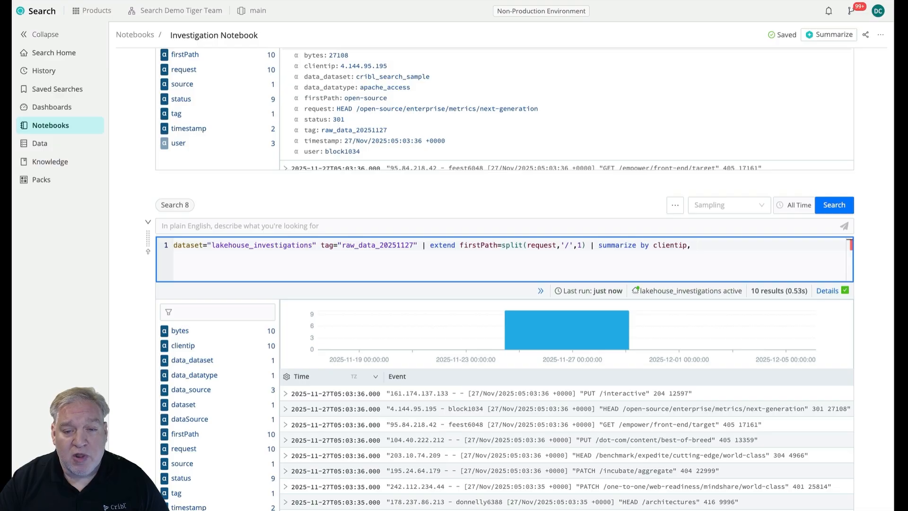
# Insert count() after summarize in the Search 8 query, add firstPath as the second grouping field, run it, and review the results.
pyautogui.click(640, 245)
pyautogui.write('count()')
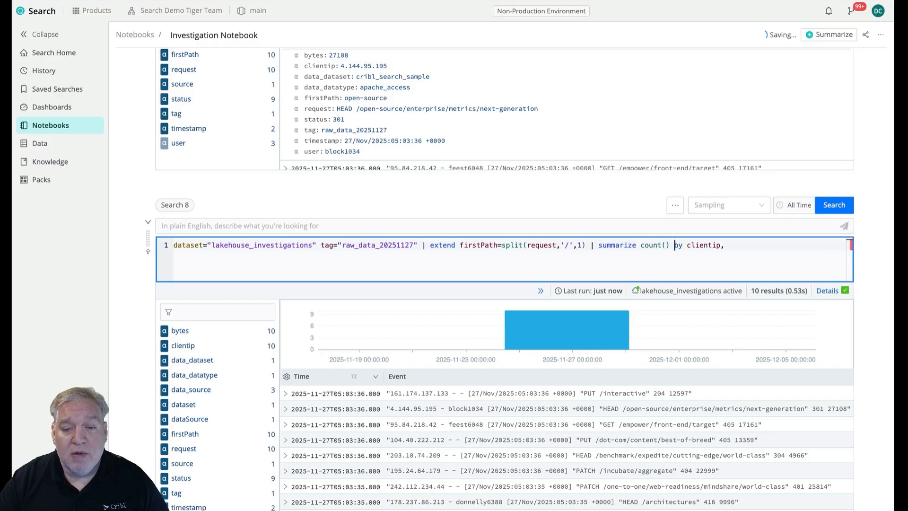
pyautogui.click(742, 252)
pyautogui.write('firstPath')
pyautogui.press('Return')
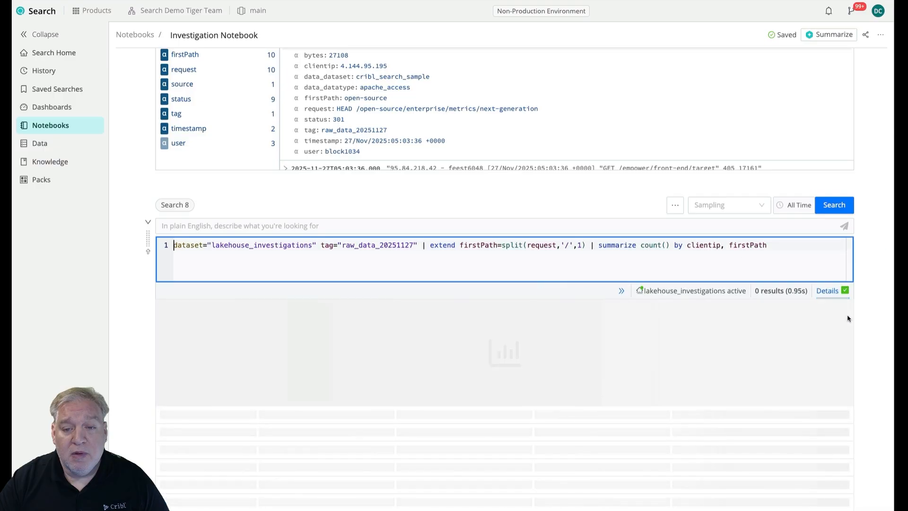
pyautogui.scroll(-2, 869, 319)
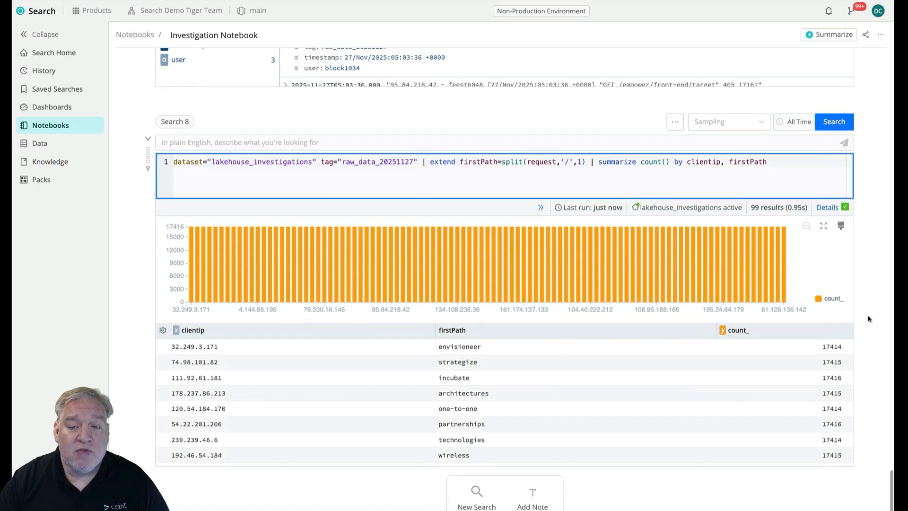
pyautogui.scroll(-3, 531, 403)
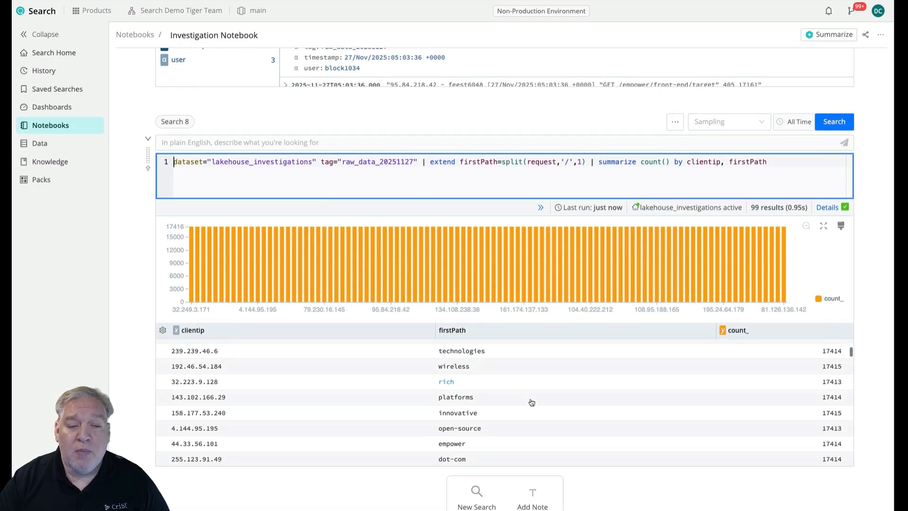
# Review the clientip, firstPath and count_ rows throughout the Search 8 results table.
pyautogui.scroll(-10, 532, 402)
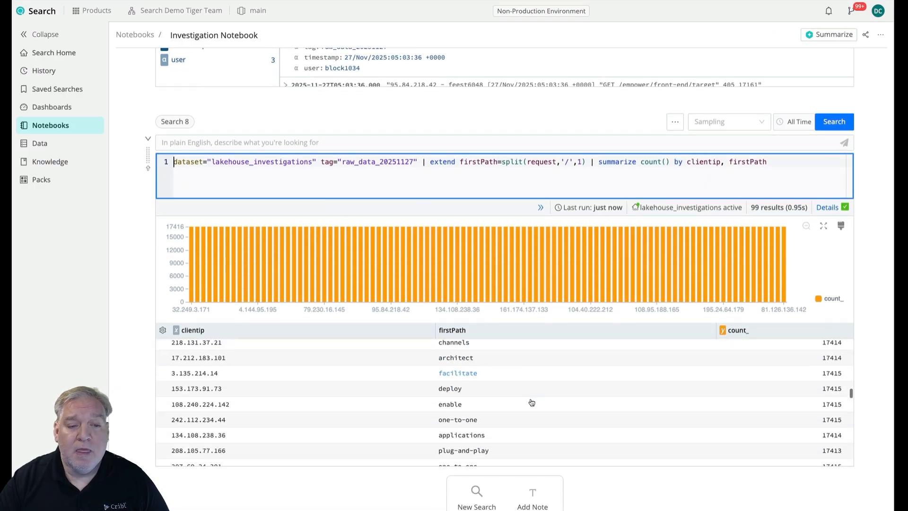
pyautogui.scroll(-10, 531, 402)
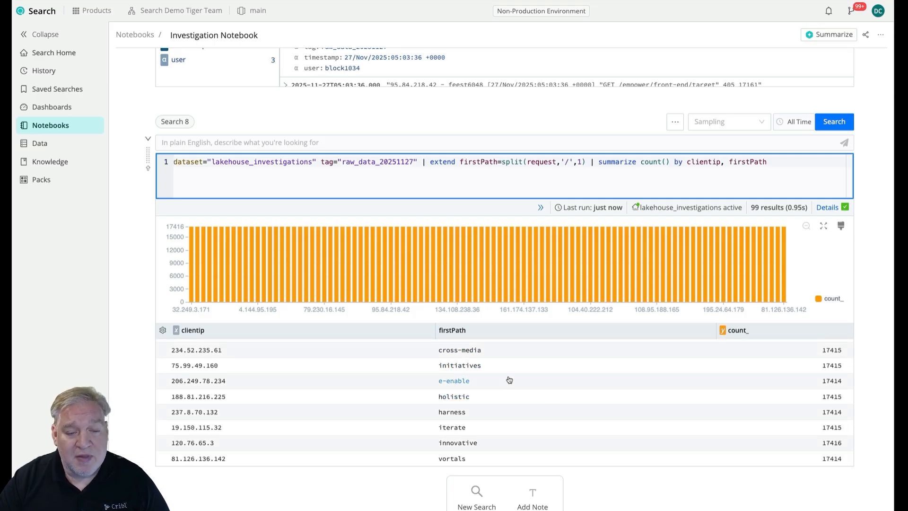
pyautogui.scroll(8, 514, 365)
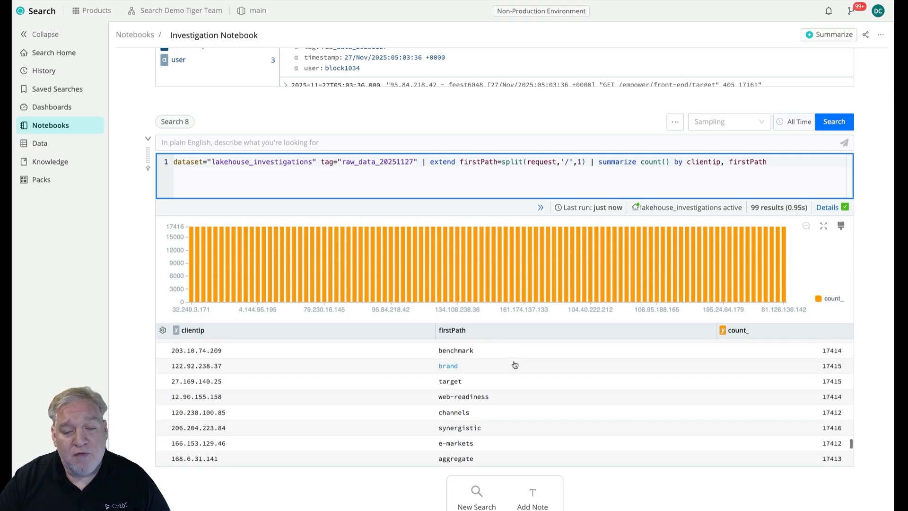
pyautogui.scroll(10, 515, 365)
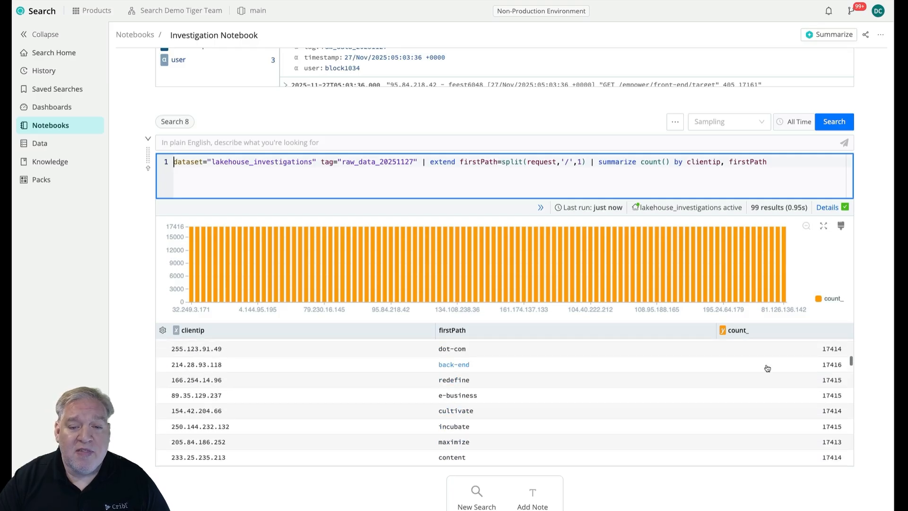
pyautogui.scroll(5, 818, 360)
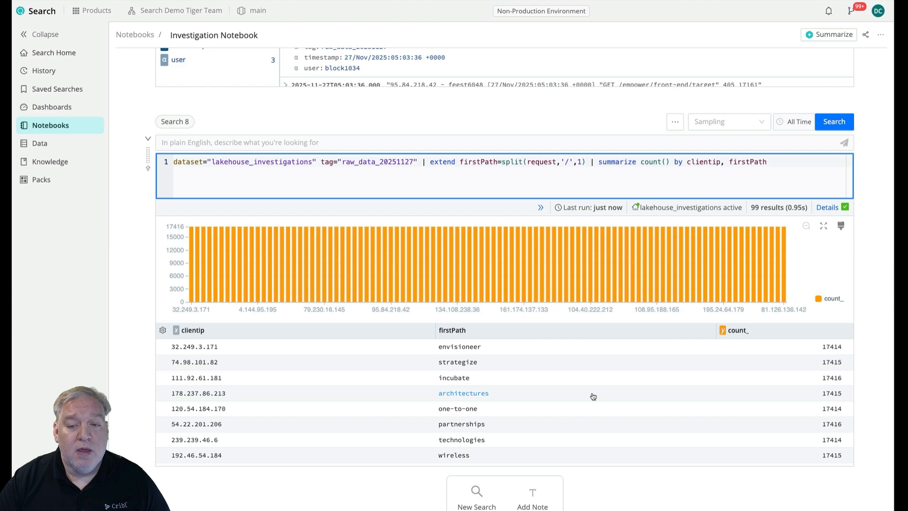
pyautogui.scroll(2, 875, 363)
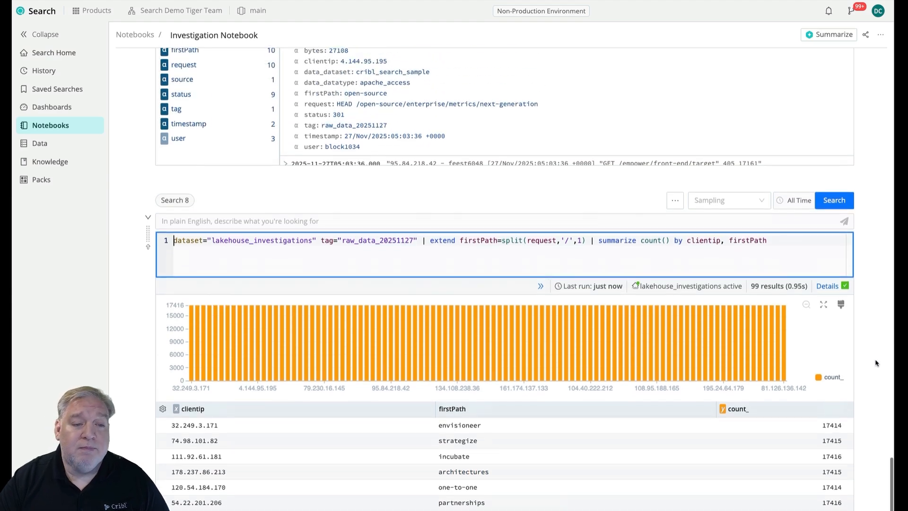
pyautogui.scroll(1, 875, 363)
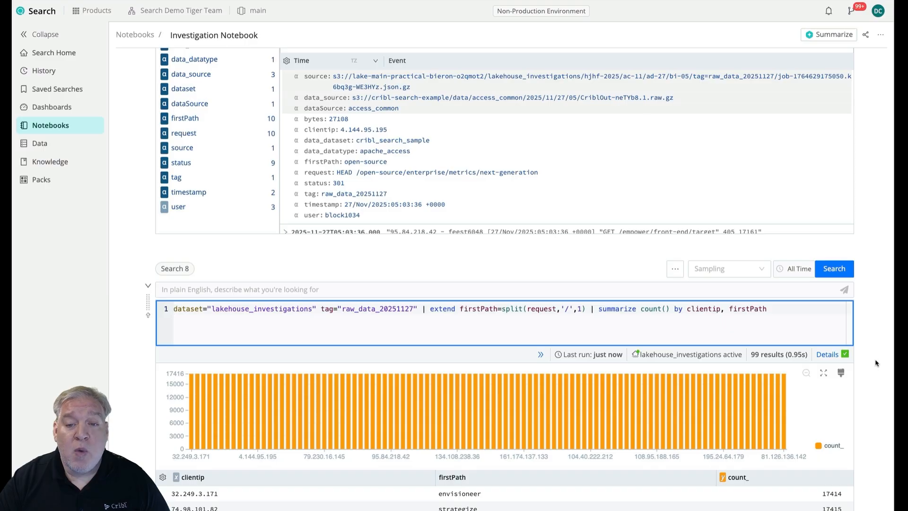
# Clone a search cell, make the new Search 8 query summarize count() by status without the firstPath extend clause, and run it.
pyautogui.scroll(-2, 875, 362)
pyautogui.click(675, 156)
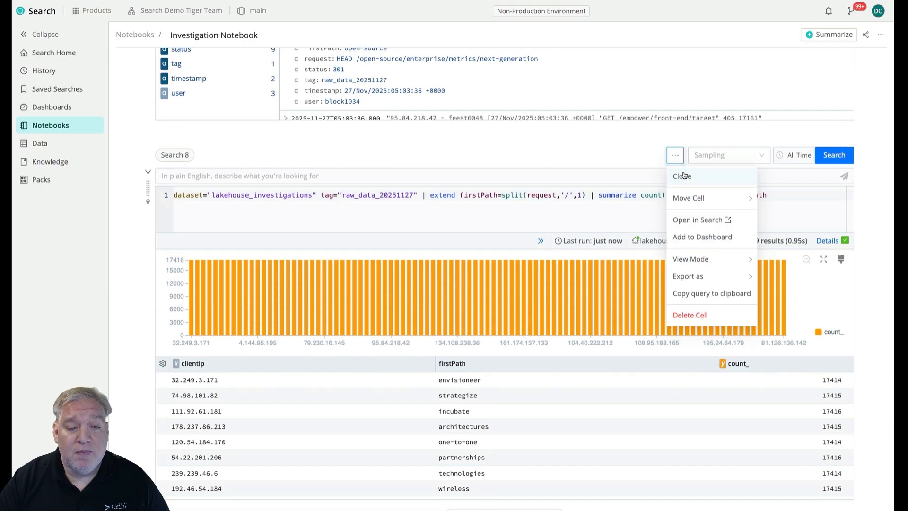
pyautogui.click(683, 176)
pyautogui.write('status')
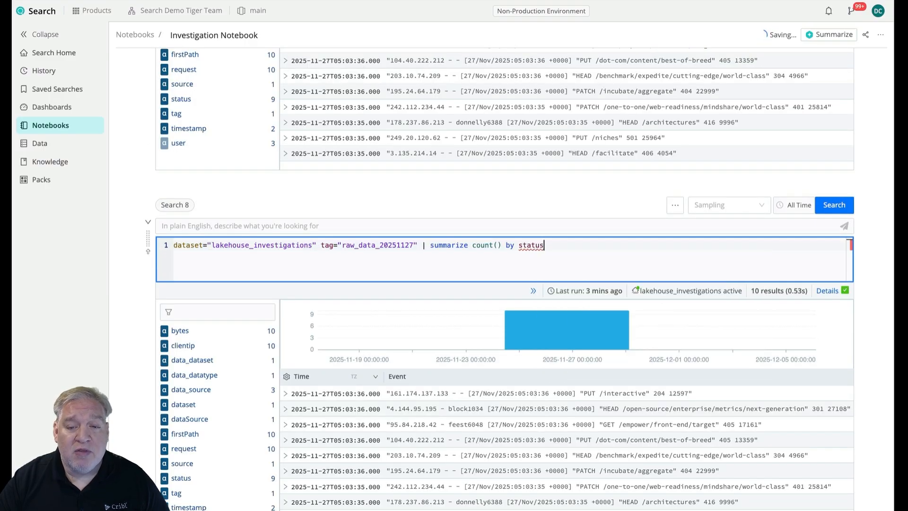
pyautogui.press('Return')
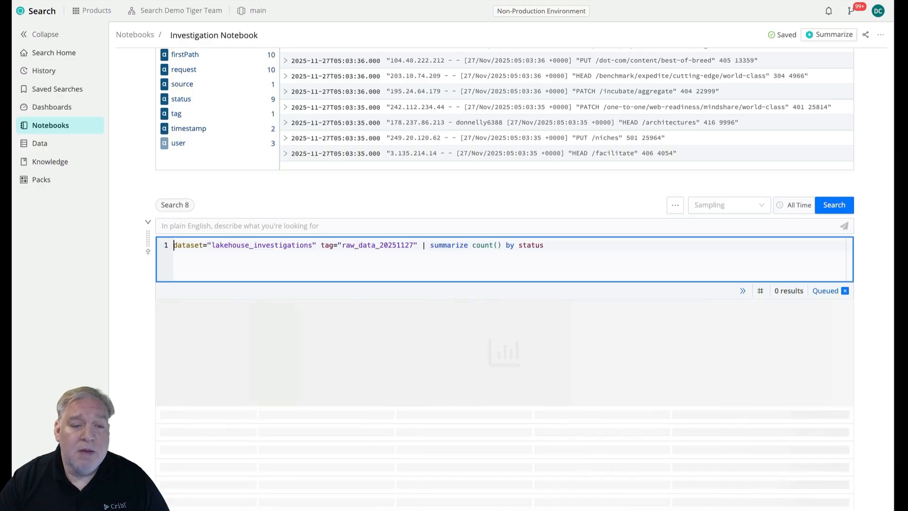
# Change the Search 8 chart type to Donut and sort its results table by count_ in descending order.
pyautogui.click(841, 310)
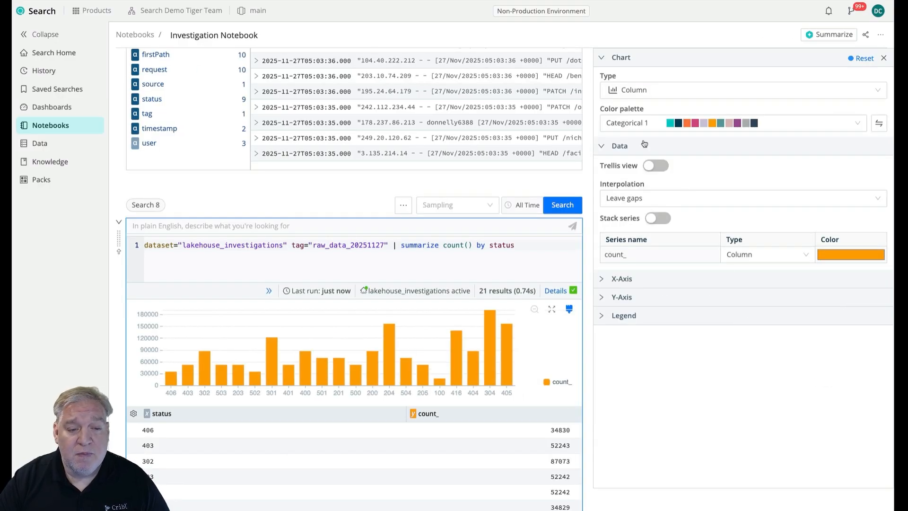
pyautogui.click(650, 90)
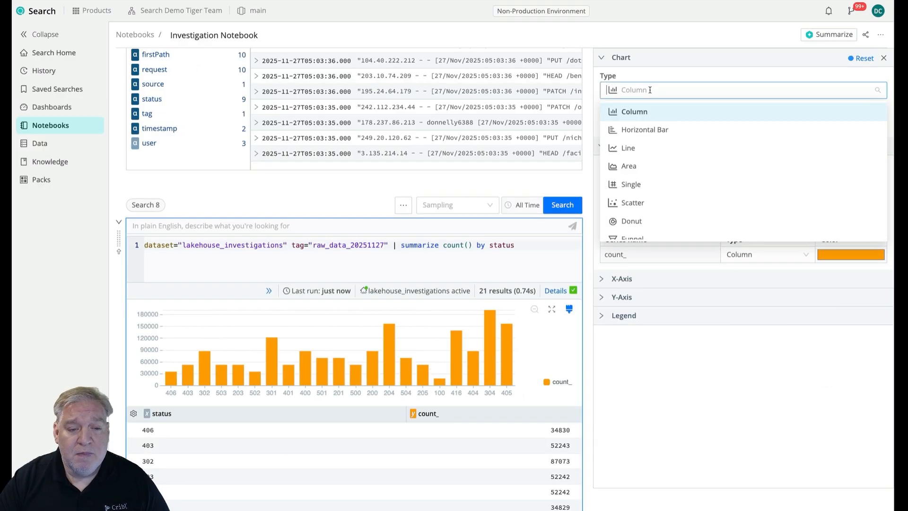
pyautogui.click(640, 221)
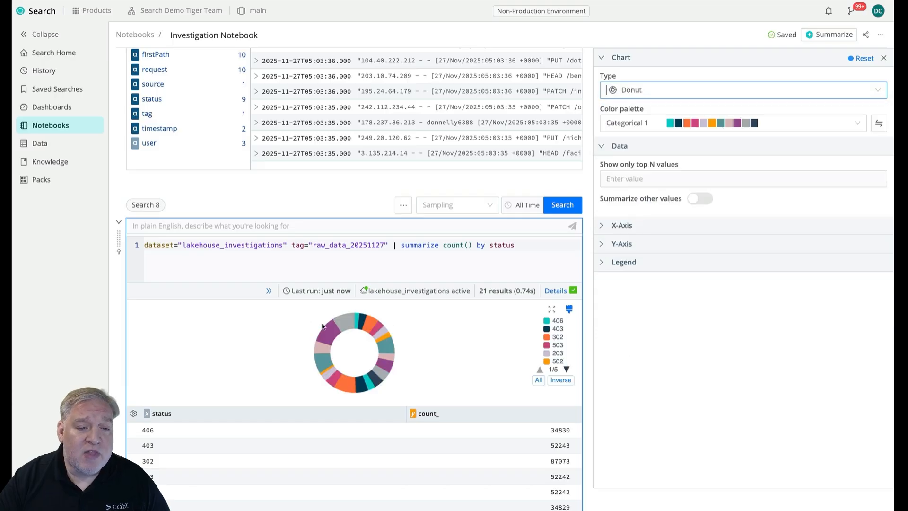
pyautogui.moveTo(347, 327)
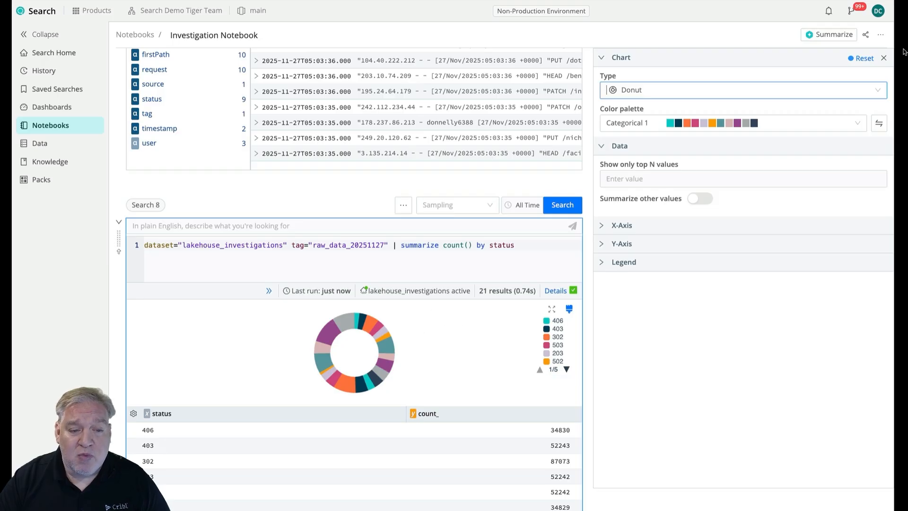
pyautogui.click(883, 57)
pyautogui.click(622, 333)
pyautogui.click(622, 333)
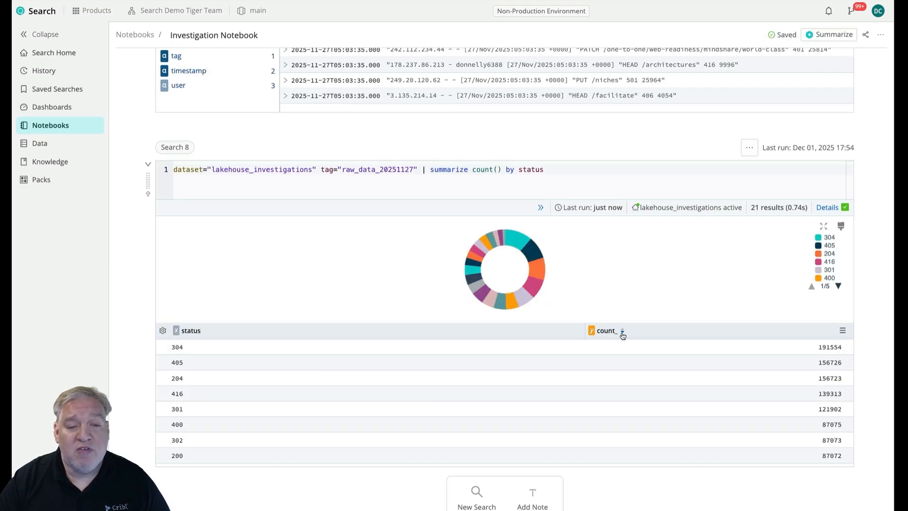
# Clone the Search 8 cell and add status 304 from the copy's results table as a filter in its query.
pyautogui.click(750, 148)
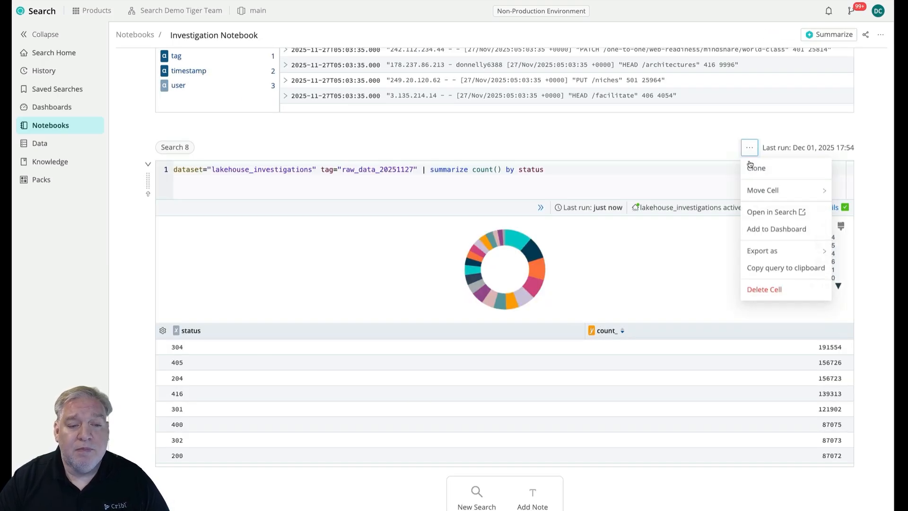
pyautogui.click(743, 171)
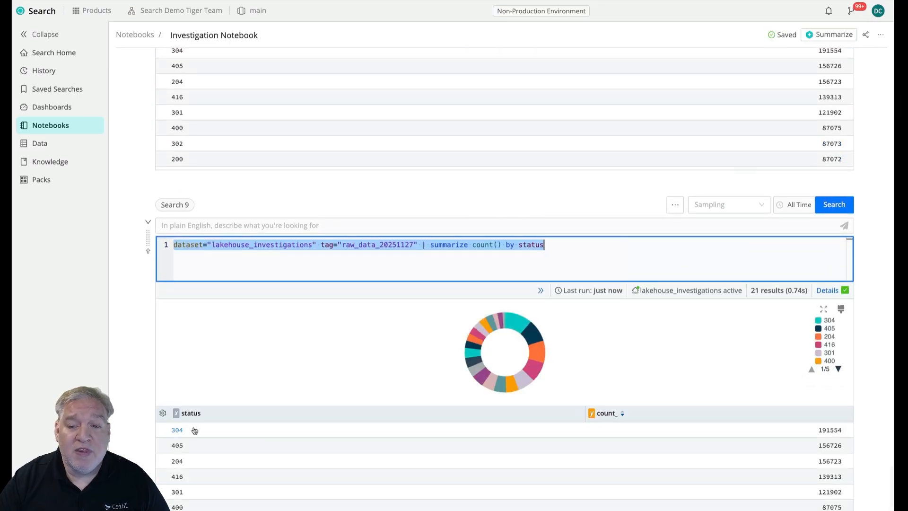
pyautogui.click(183, 433)
pyautogui.click(194, 433)
pyautogui.scroll(1, 166, 434)
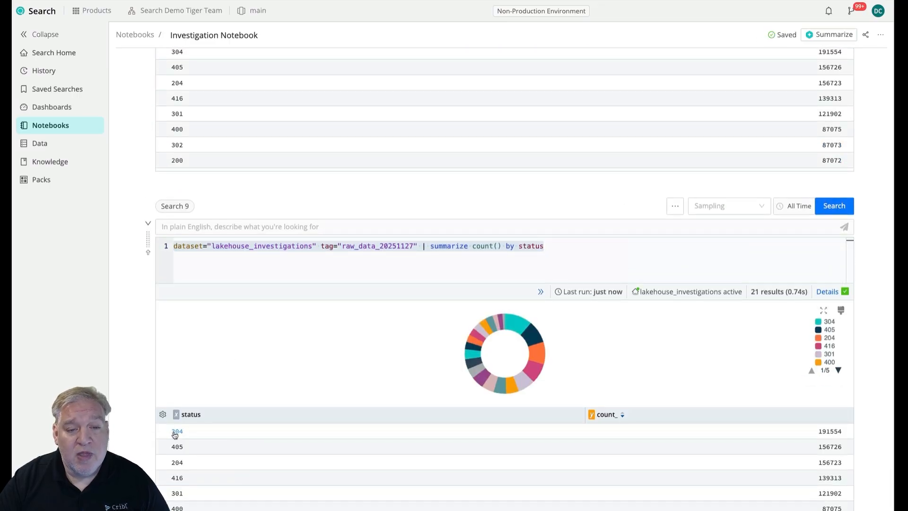
pyautogui.click(174, 432)
pyautogui.click(179, 452)
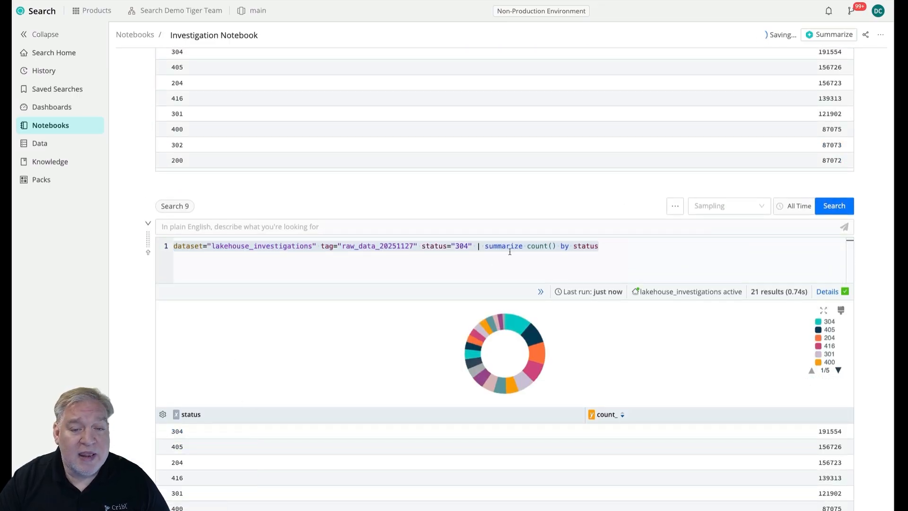
# Replace status with clientip as the grouping field in the Search 9 query, run it, and review the results.
pyautogui.click(622, 260)
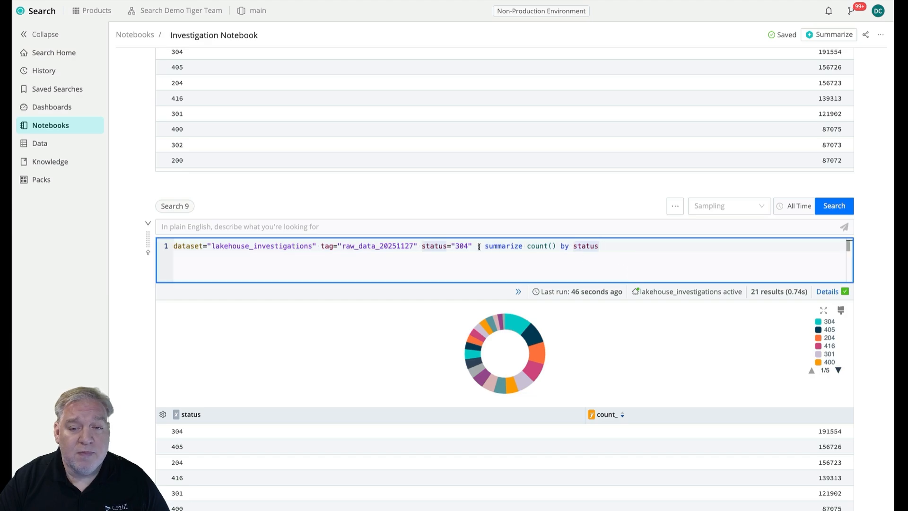
pyautogui.moveTo(483, 246); pyautogui.dragTo(598, 246)
pyautogui.click(596, 246)
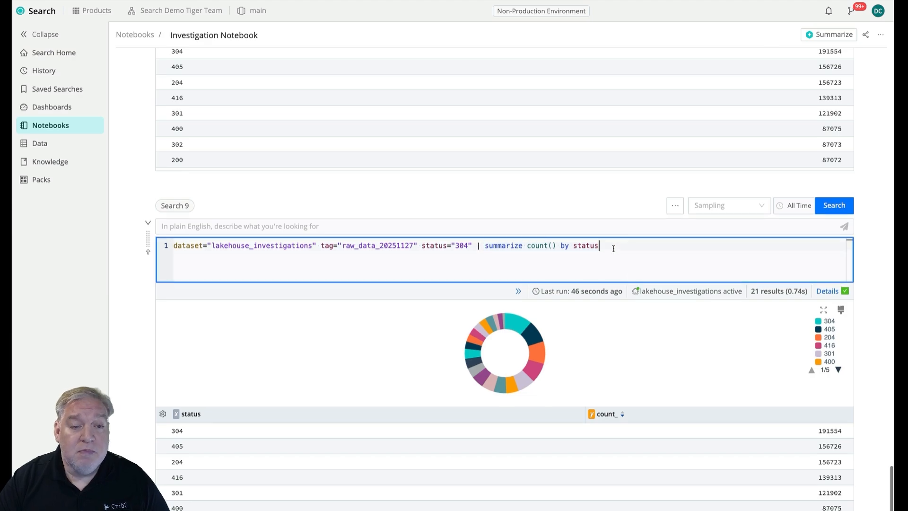
pyautogui.doubleClick(595, 246)
pyautogui.write('clientip')
pyautogui.press('Return')
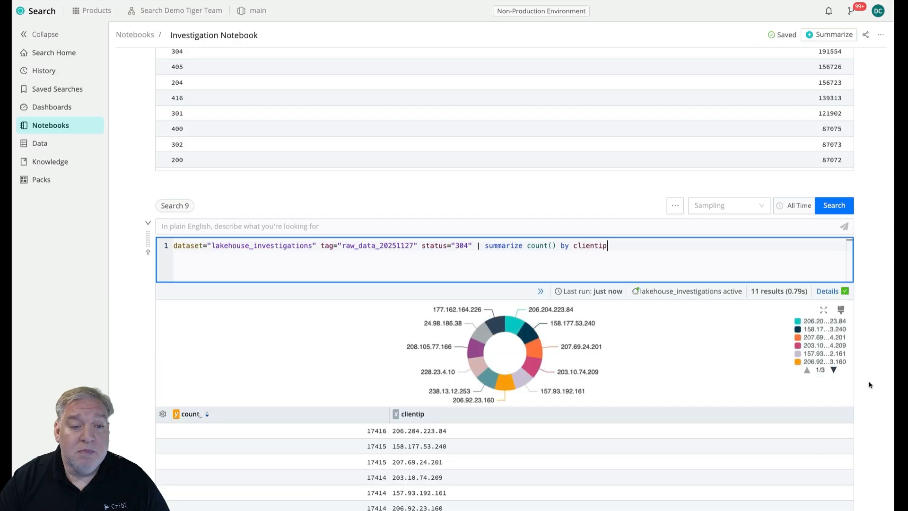
pyautogui.scroll(-3, 871, 382)
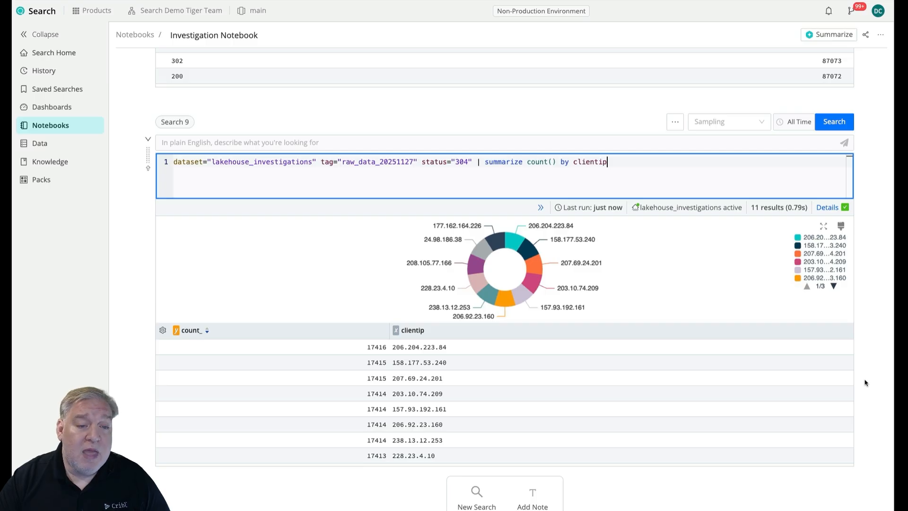
pyautogui.scroll(-2, 594, 394)
pyautogui.scroll(2, 594, 394)
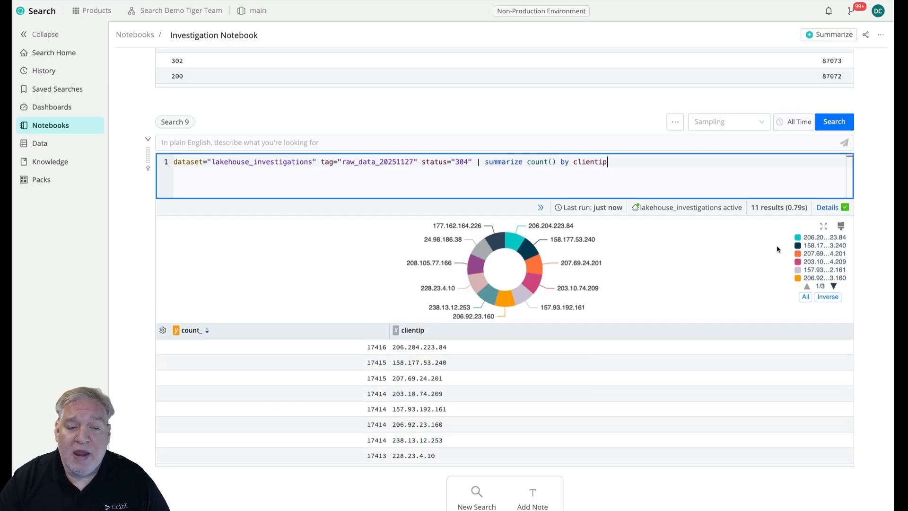
# Clone the Search 9 cell and insert Search 7's clause extend firstPath=split(request,'/',1) before summarize in the copy's query.
pyautogui.scroll(20, 857, 205)
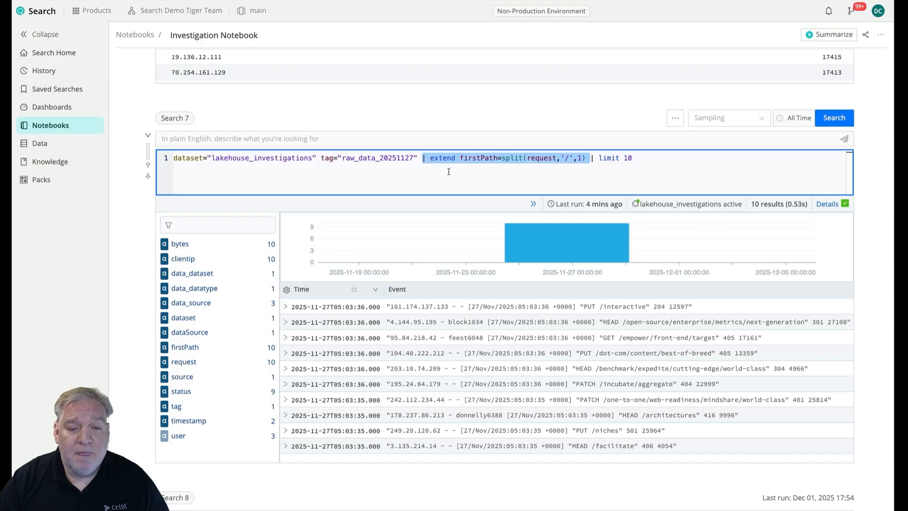
pyautogui.scroll(-20, 873, 312)
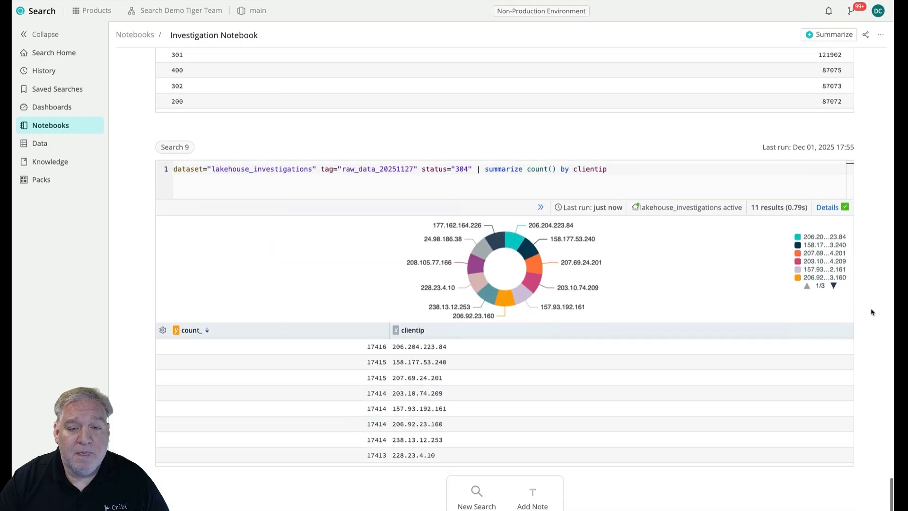
pyautogui.click(750, 148)
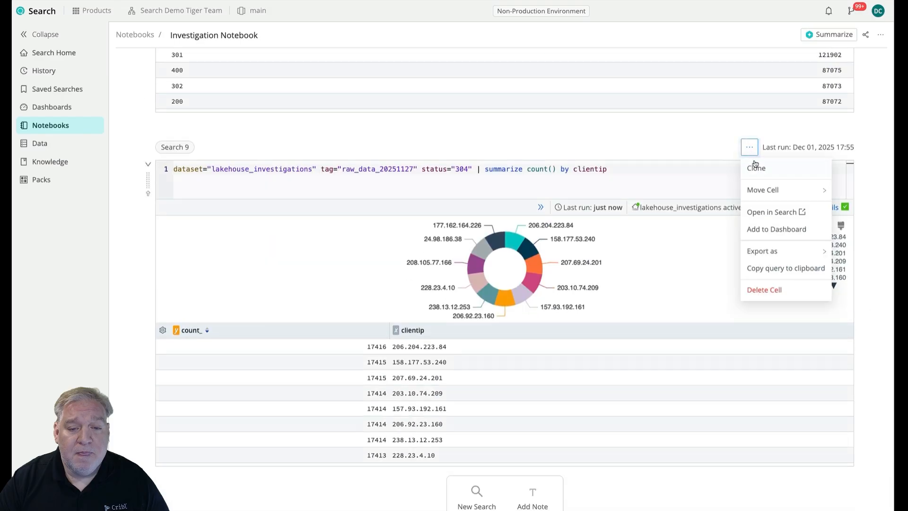
pyautogui.click(756, 168)
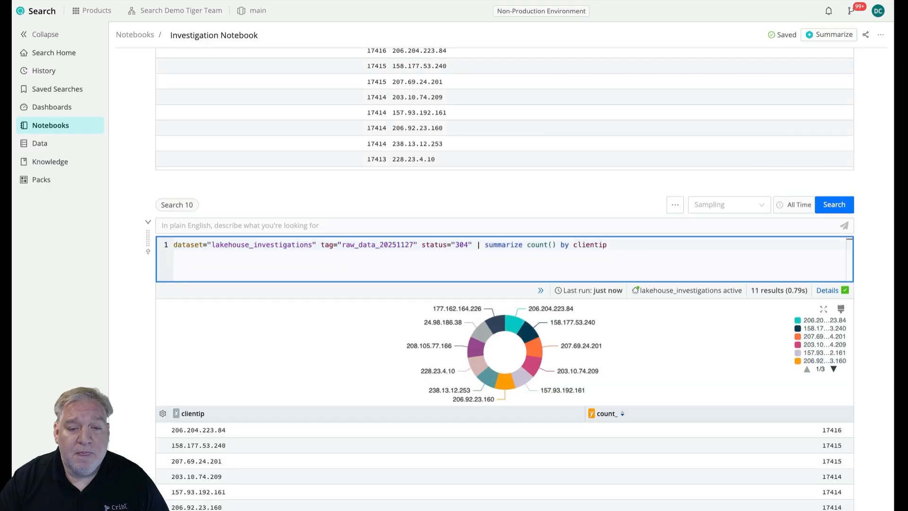
pyautogui.write("| extend firstPath=split(request,'/',1)")
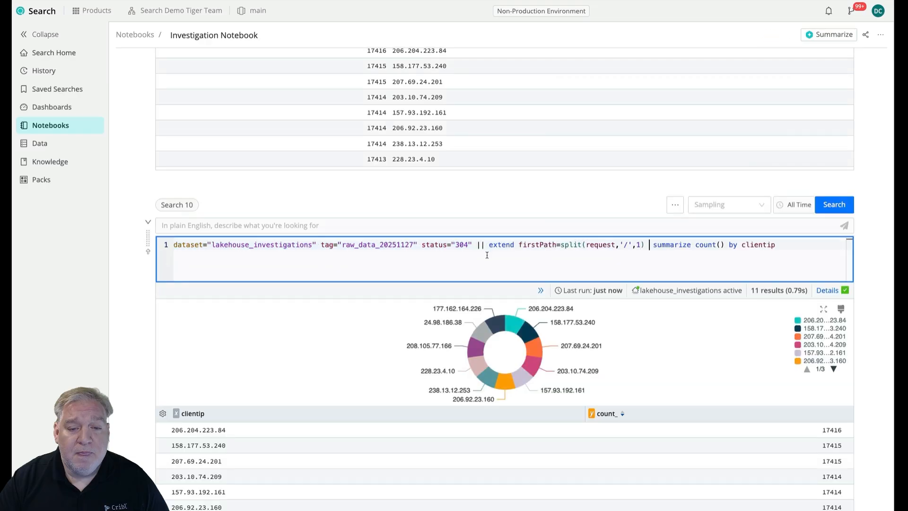
pyautogui.write('|')
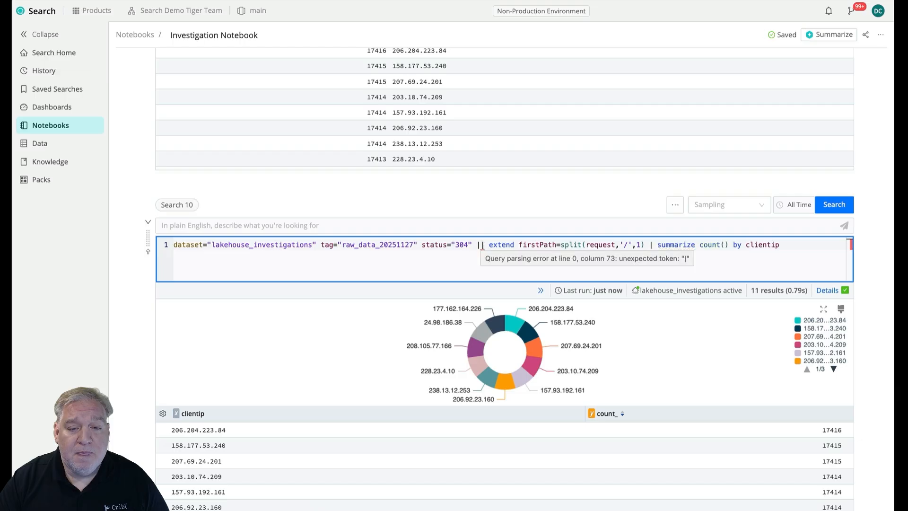
pyautogui.click(483, 245)
pyautogui.press('BackSpace')
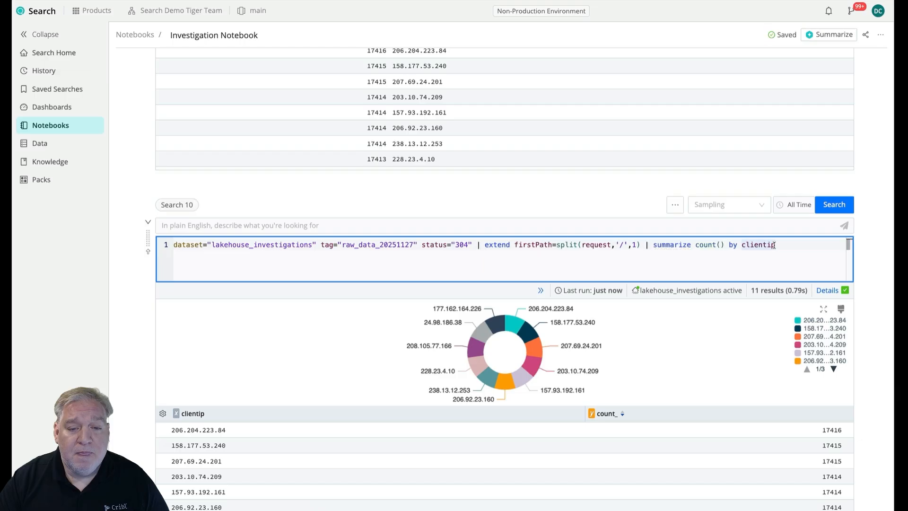
# Add firstPath as the second grouping field after clientip in the Search 10 query and run it.
pyautogui.write(', first')
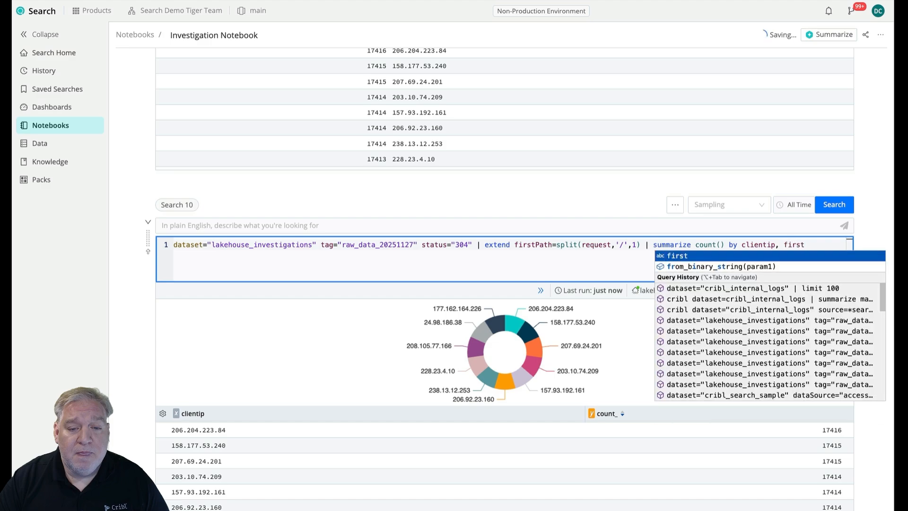
pyautogui.write('Path')
pyautogui.press('Return')
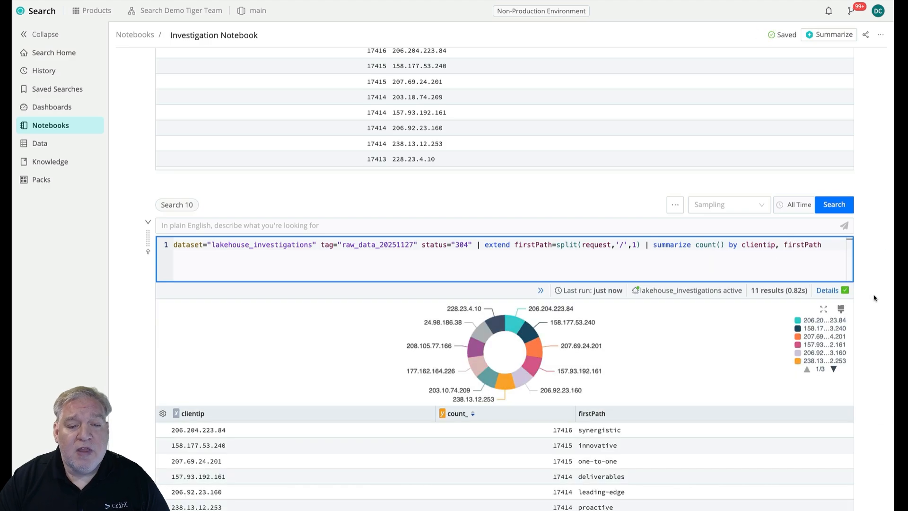
# Change the Search 10 chart type to Column.
pyautogui.click(841, 308)
pyautogui.click(634, 90)
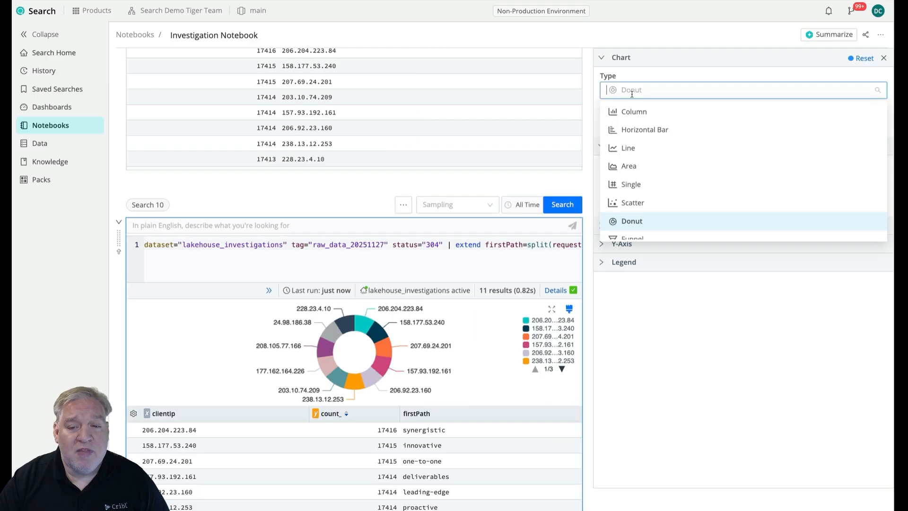
pyautogui.click(635, 114)
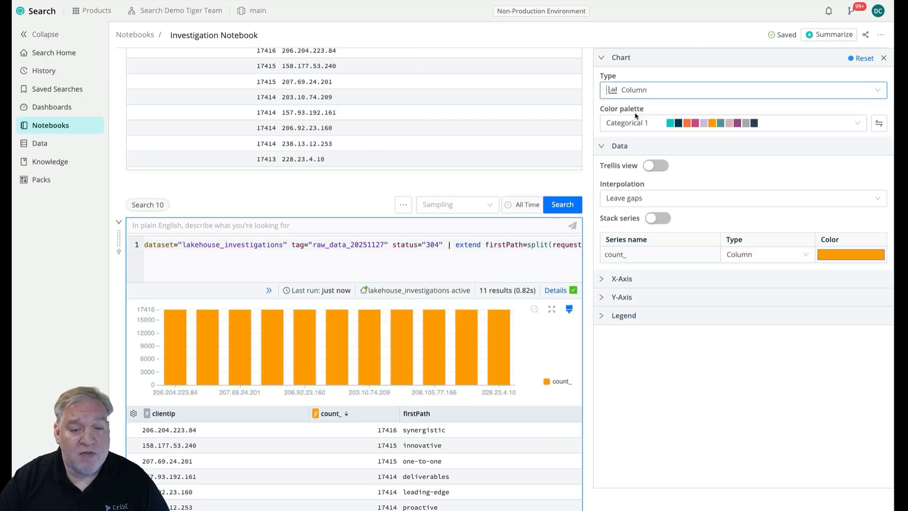
# Close the Search 10 chart settings and move the count_ column after firstPath in its results table.
pyautogui.click(884, 57)
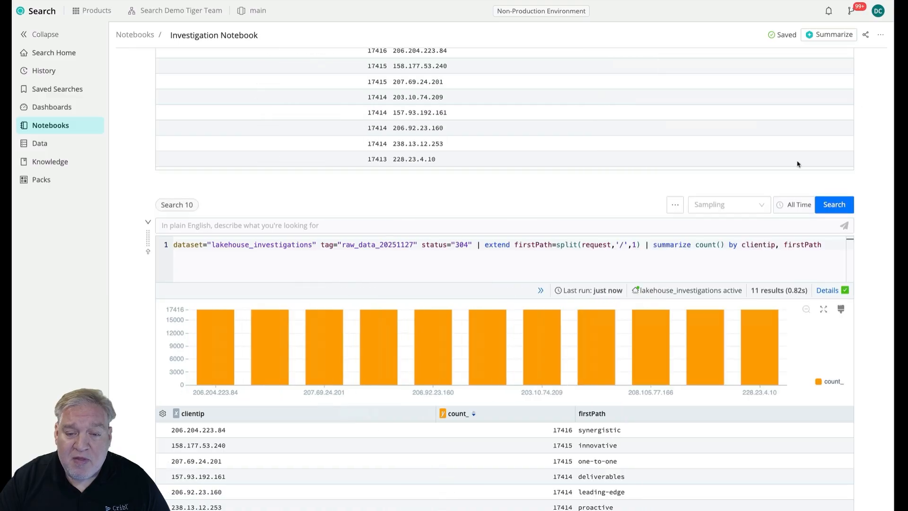
pyautogui.scroll(-1, 645, 483)
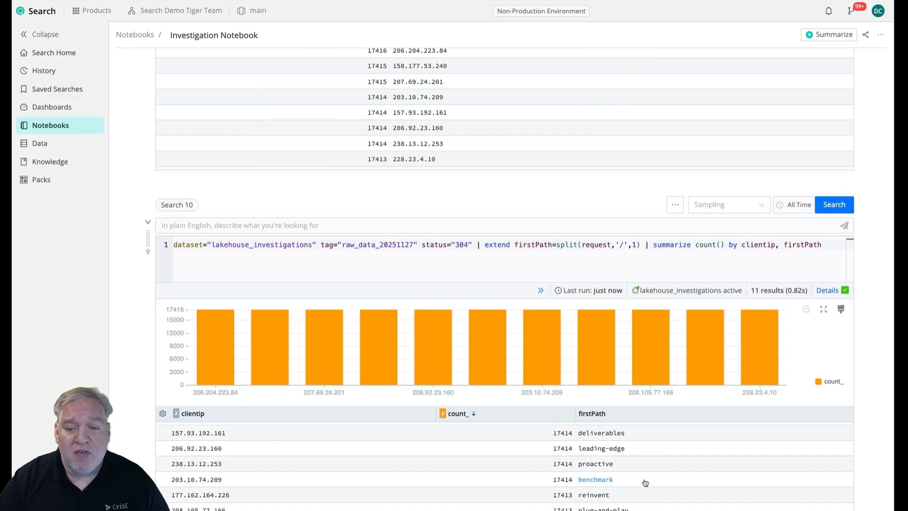
pyautogui.scroll(1, 496, 465)
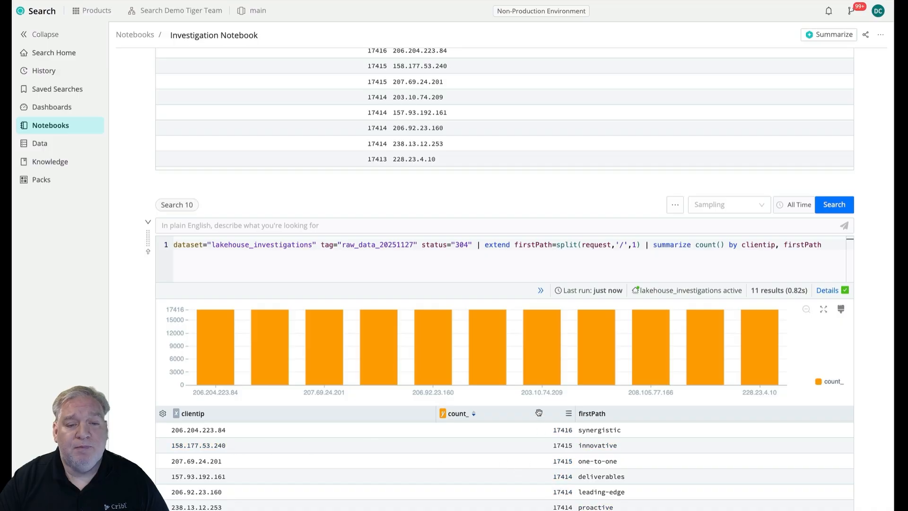
pyautogui.moveTo(457, 413); pyautogui.dragTo(729, 413)
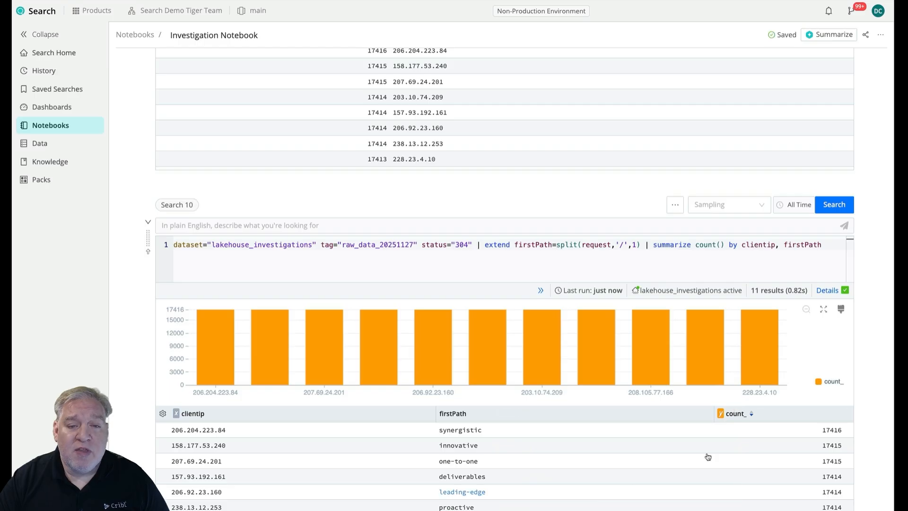
# Compare the run time of the Search 3 export with the run times of the lakehouse searches from Search 5 through Search 10.
pyautogui.scroll(-2, 852, 410)
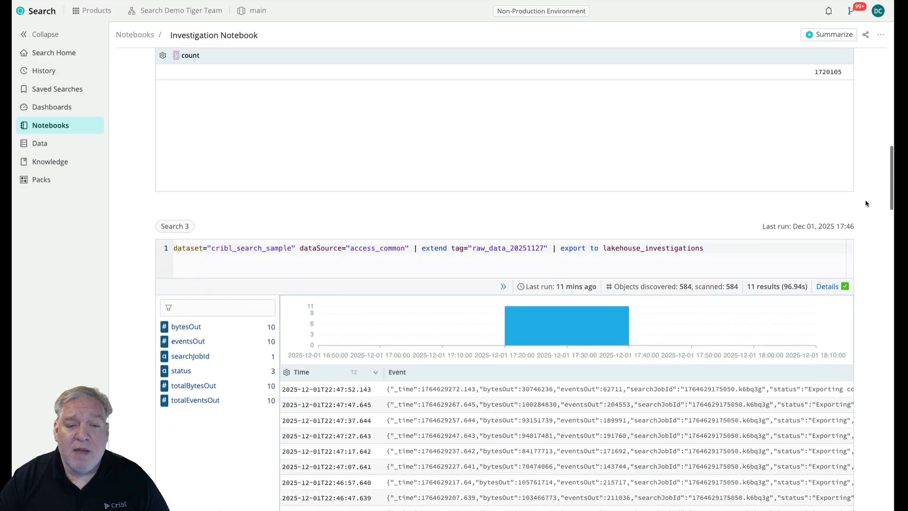
pyautogui.scroll(-1, 867, 203)
pyautogui.moveTo(780, 262); pyautogui.dragTo(822, 268)
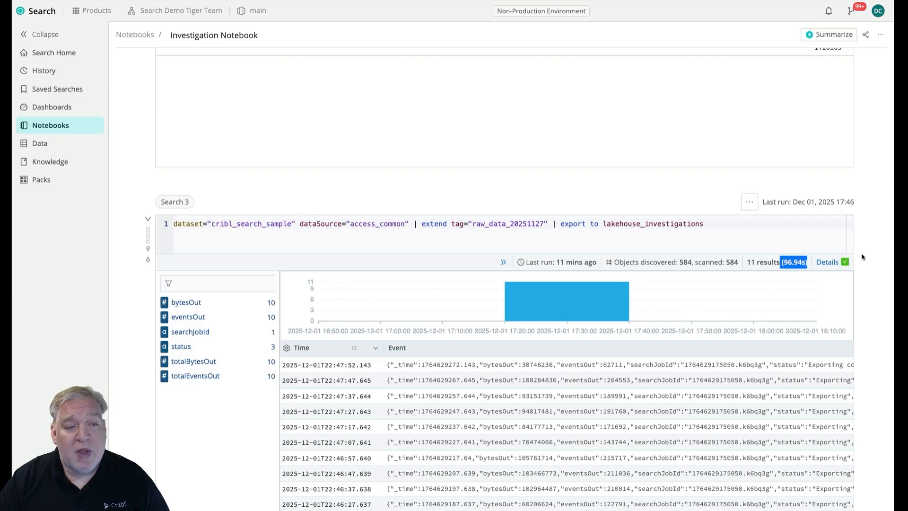
pyautogui.scroll(-10, 862, 257)
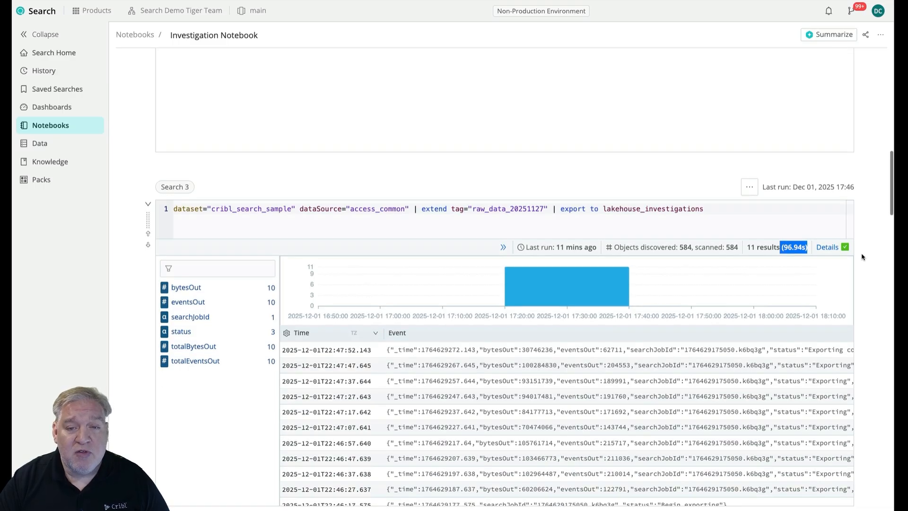
pyautogui.scroll(-9, 862, 257)
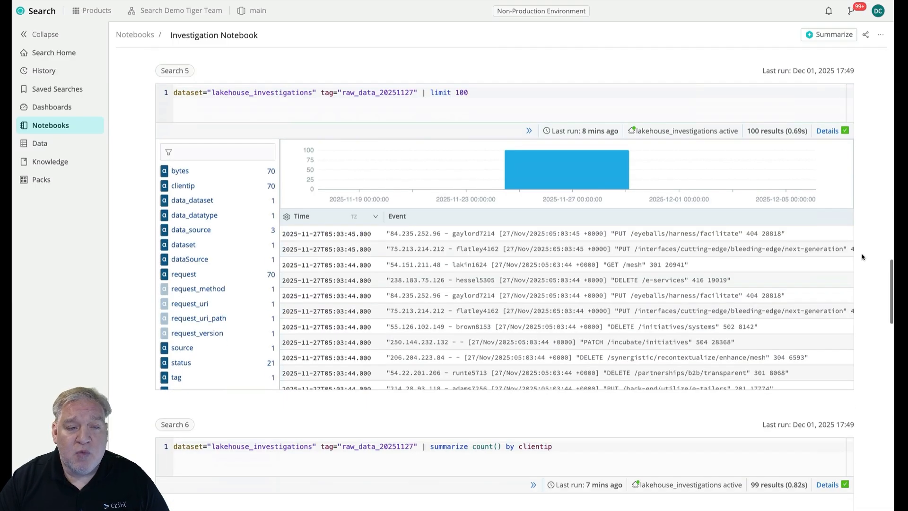
pyautogui.scroll(4, 862, 256)
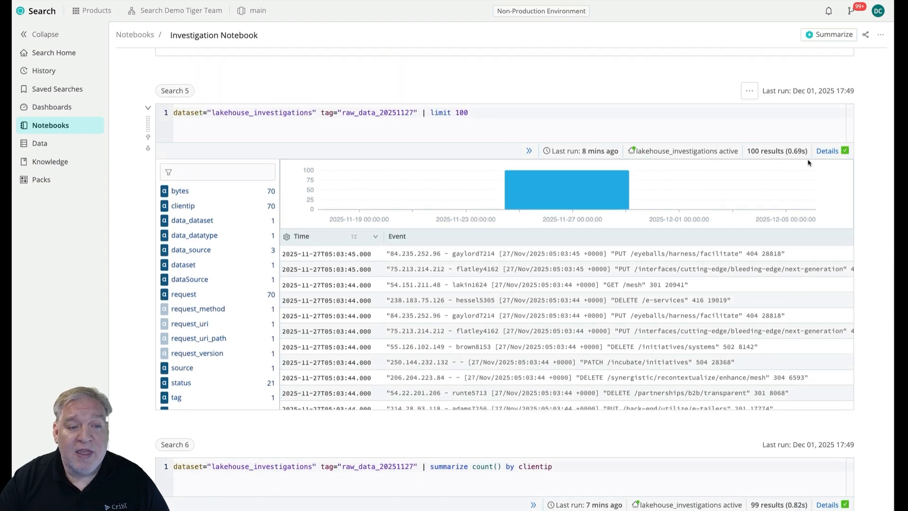
pyautogui.scroll(-6, 882, 267)
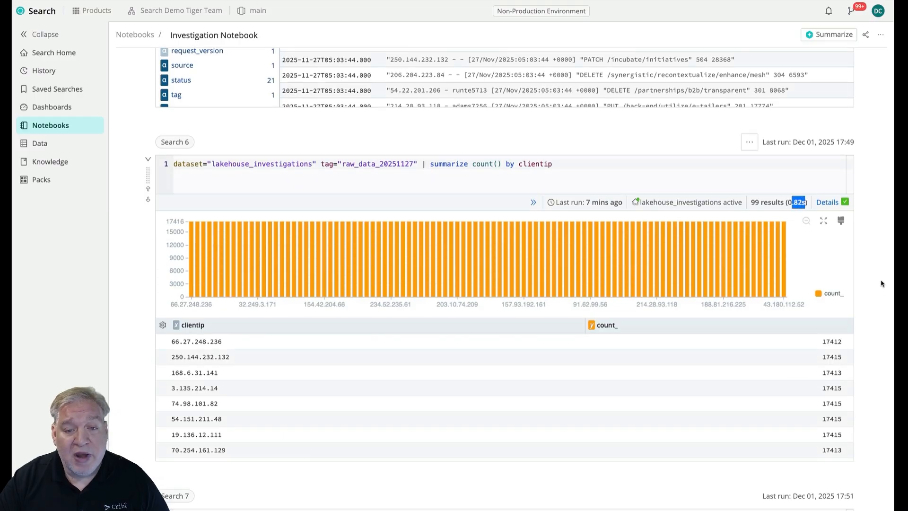
pyautogui.scroll(-7, 884, 297)
pyautogui.scroll(-1, 883, 296)
pyautogui.scroll(-5, 863, 273)
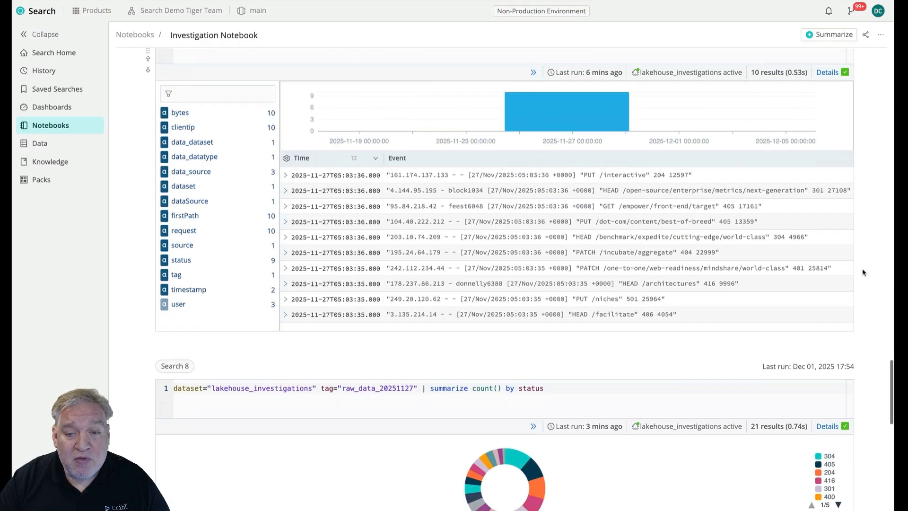
pyautogui.scroll(-8, 857, 297)
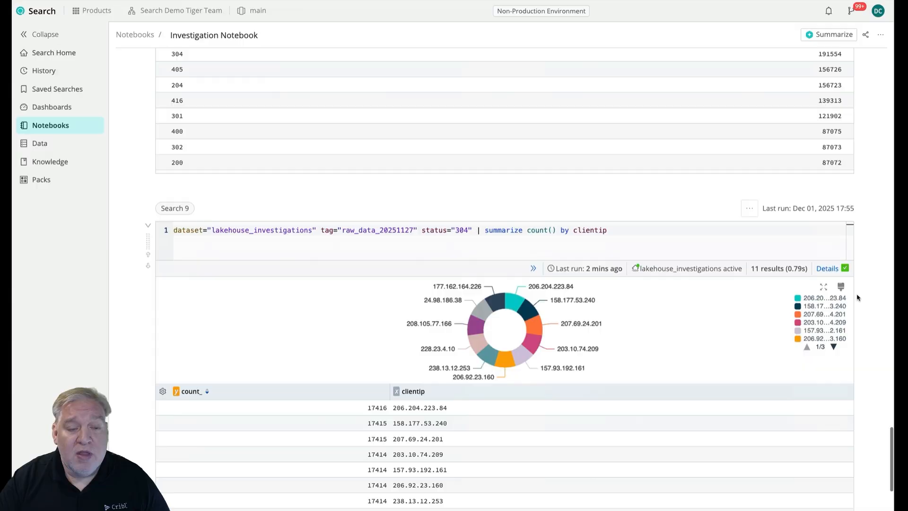
pyautogui.scroll(-6, 875, 302)
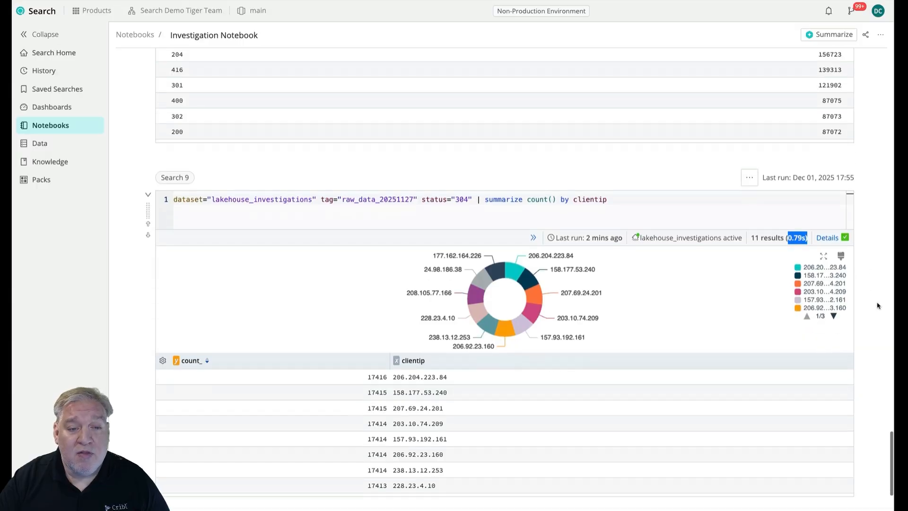
pyautogui.scroll(-4, 877, 306)
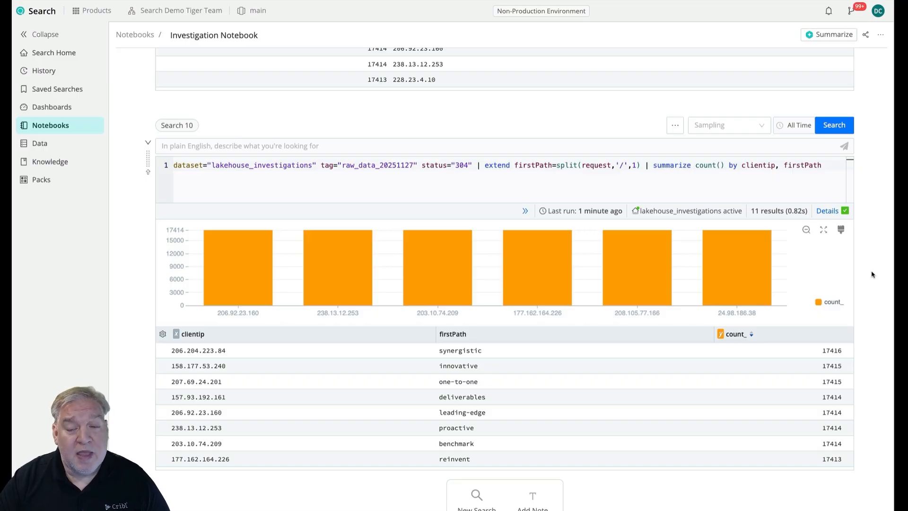
pyautogui.scroll(20, 872, 274)
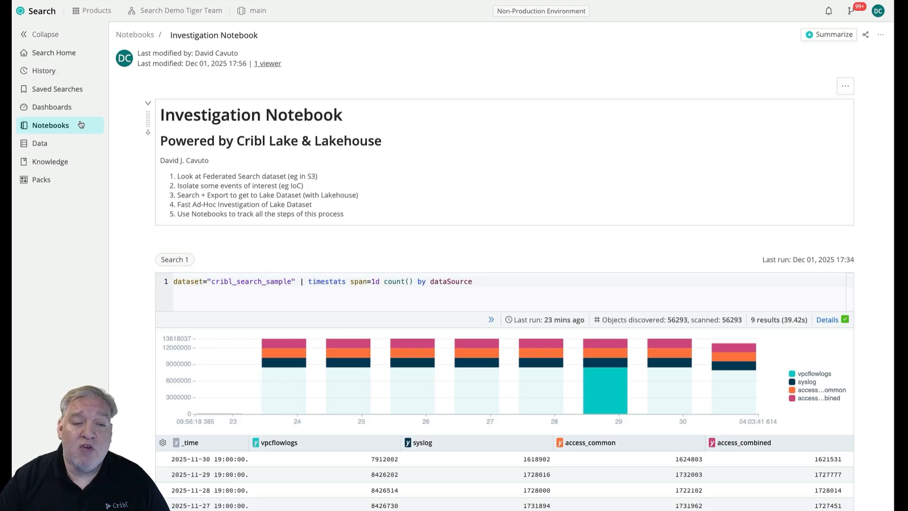
# Reopen Investigation Notebook from the list of notebooks and look through its saved searches.
pyautogui.click(81, 125)
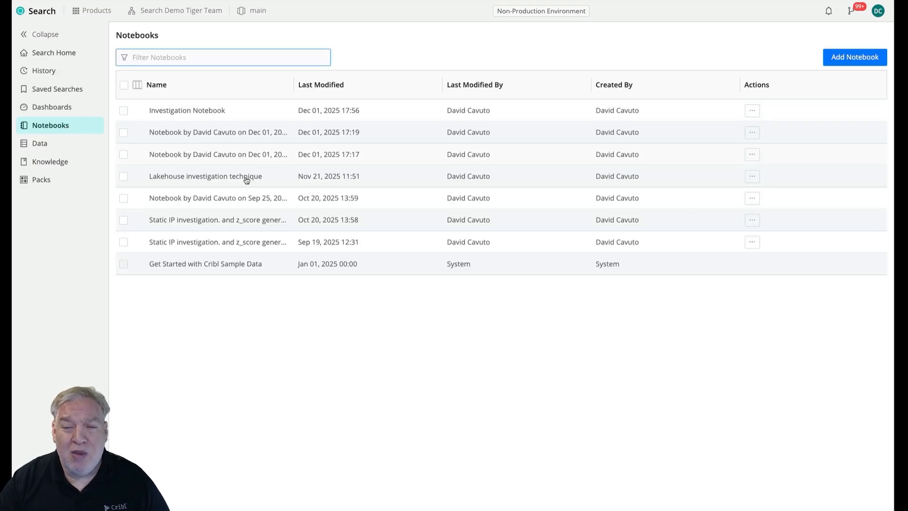
pyautogui.click(218, 117)
pyautogui.scroll(-2, 874, 296)
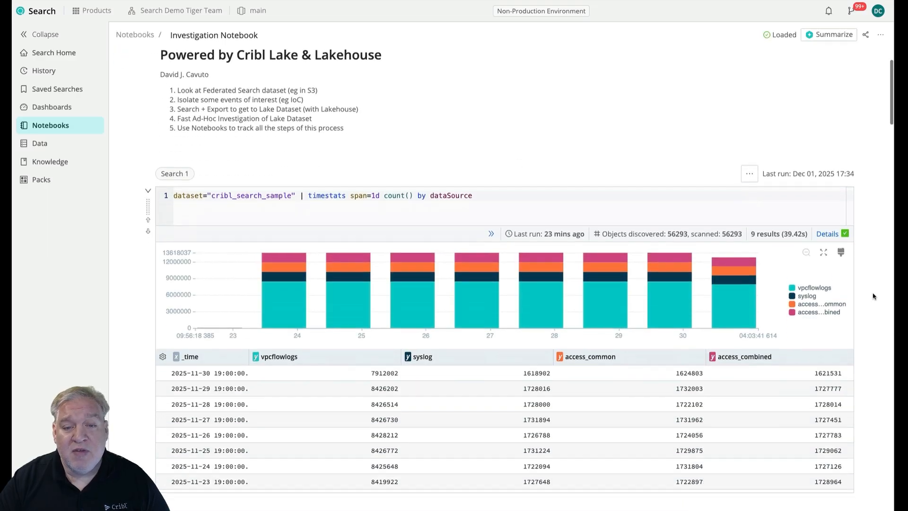
pyautogui.scroll(-20, 874, 296)
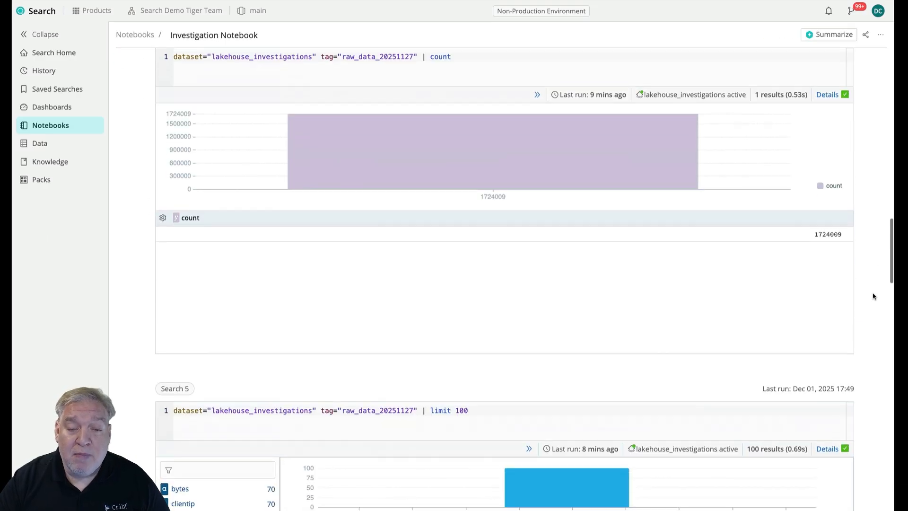
pyautogui.scroll(-7, 874, 296)
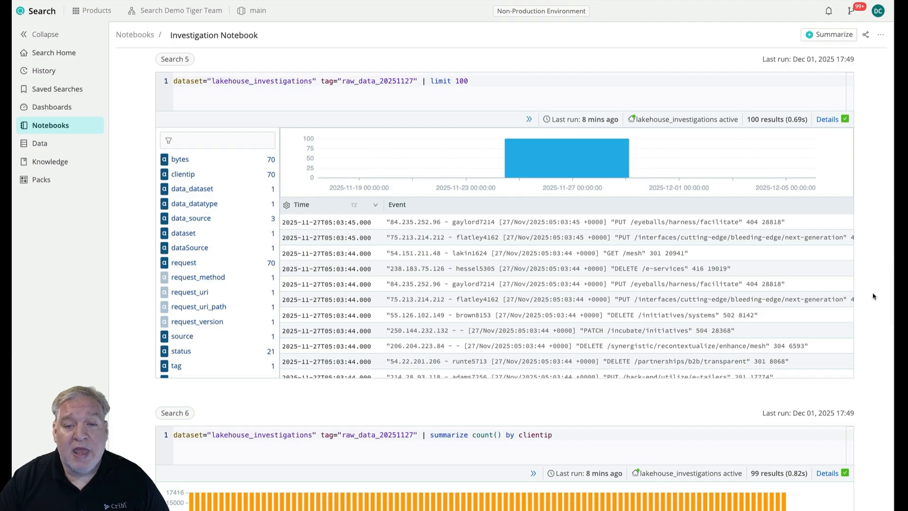
# Add a note directly above Search 3 and replace its sample content with the line "Data Move Step".
pyautogui.scroll(3, 874, 296)
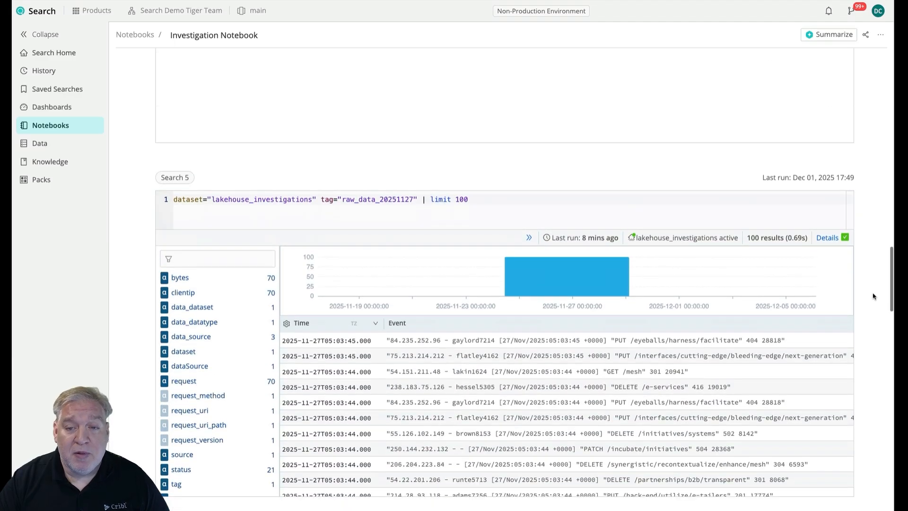
pyautogui.scroll(-11, 874, 296)
pyautogui.scroll(20, 874, 296)
pyautogui.click(507, 115)
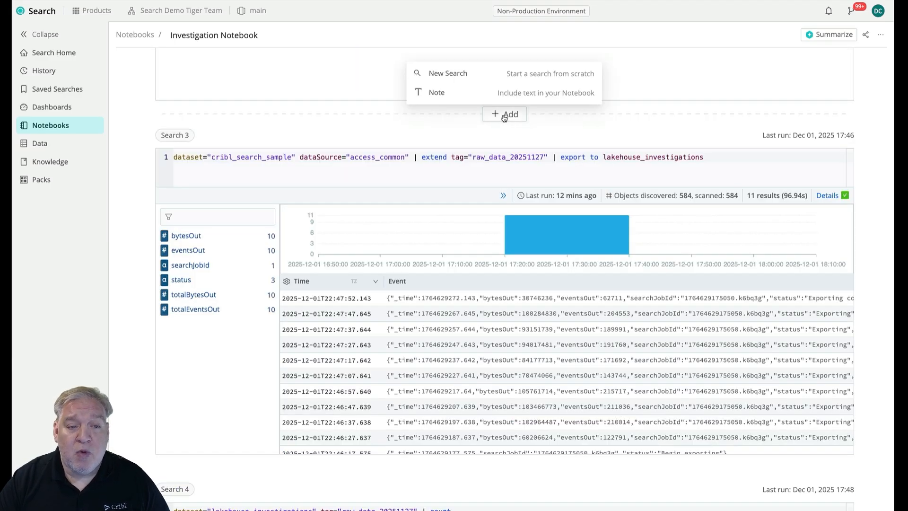
pyautogui.click(445, 94)
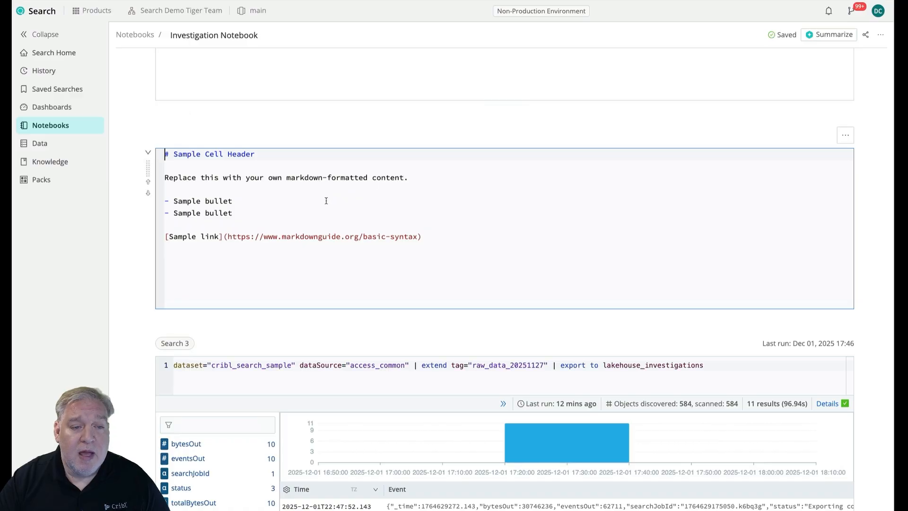
pyautogui.hotkey('ctrl', 'a')
pyautogui.press('Delete')
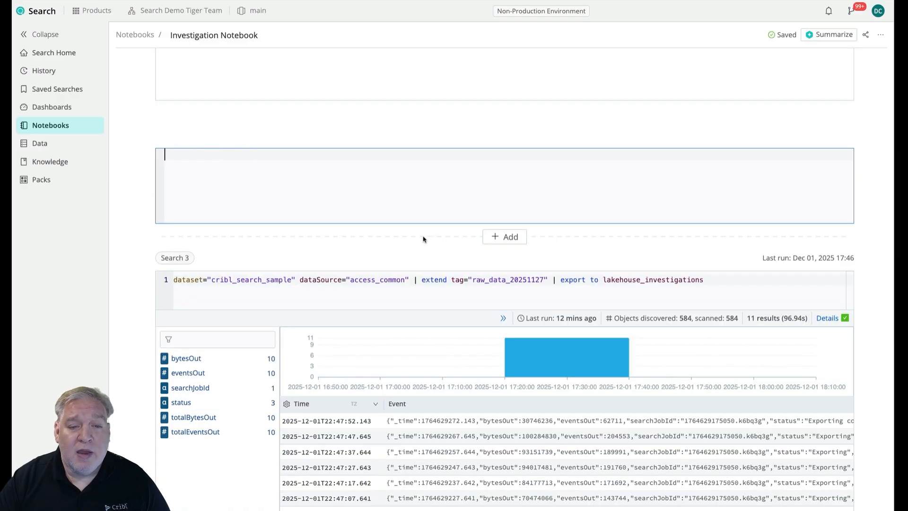
pyautogui.write('Data Mov')
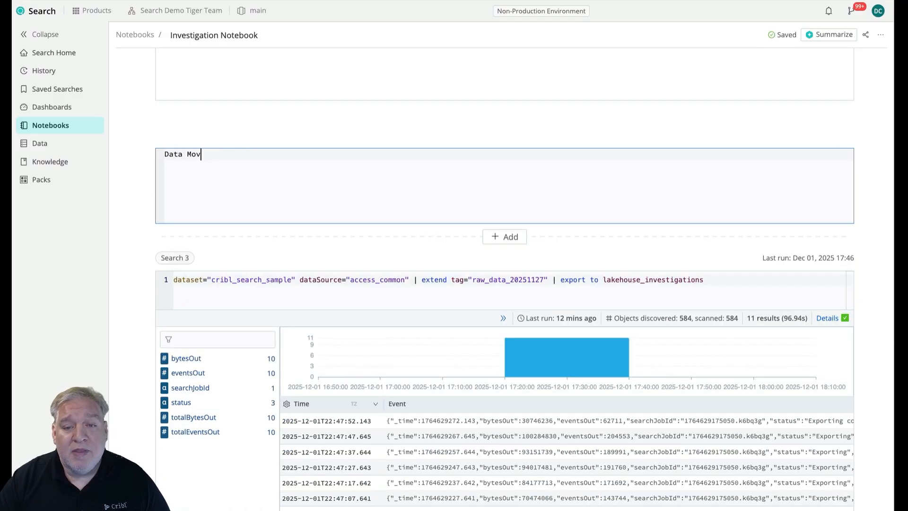
pyautogui.write('e Step')
pyautogui.press('Return')
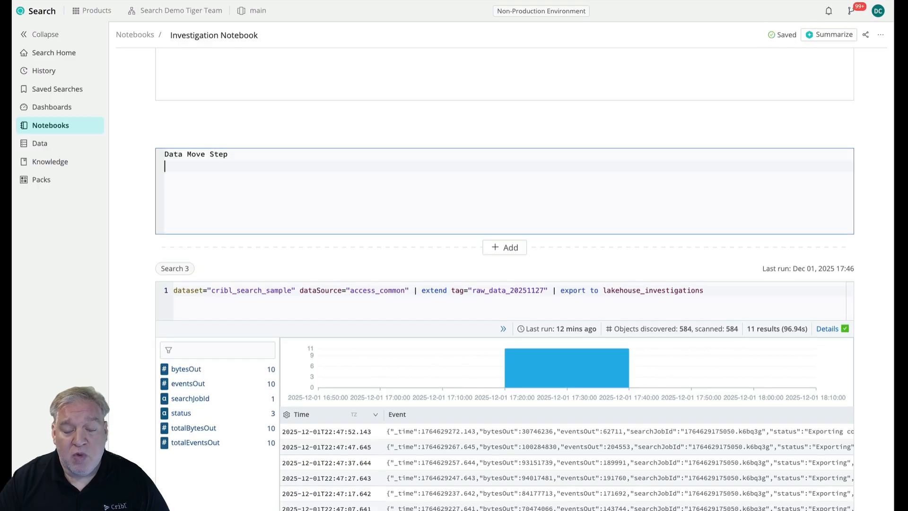
# Write "Takes a longer time, but results in shorter follow-on searches" as the second line of the note.
pyautogui.write('Takes the lon')
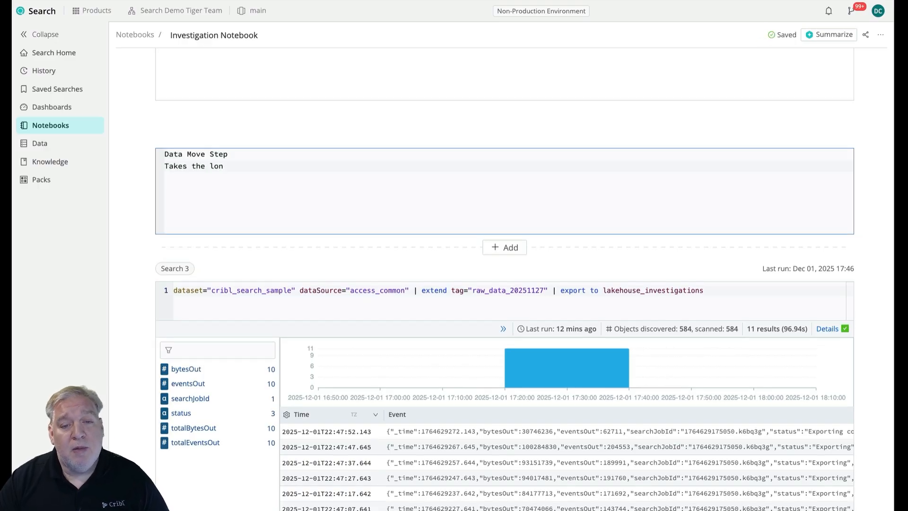
pyautogui.press('BackSpace')
pyautogui.press('BackSpace')
pyautogui.press('BackSpace')
pyautogui.press('BackSpace')
pyautogui.press('BackSpace')
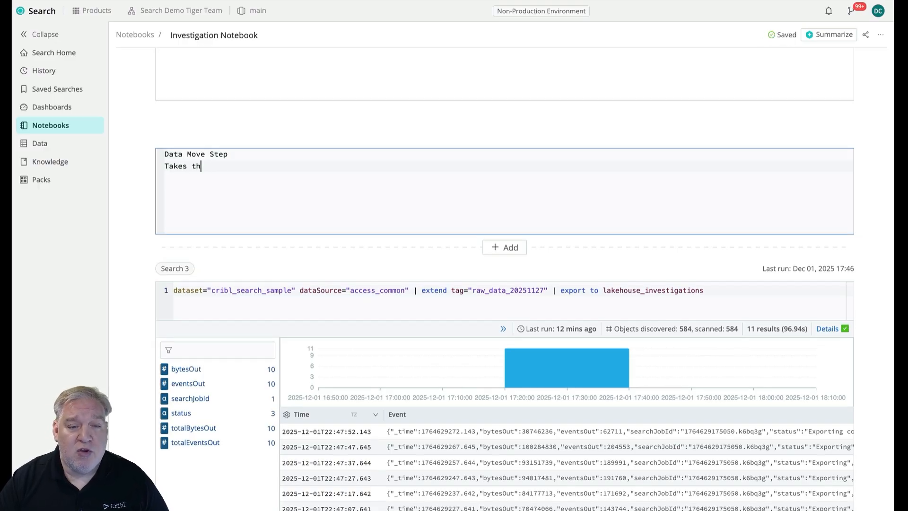
pyautogui.press('BackSpace')
pyautogui.press('BackSpace')
pyautogui.write('a longer tim')
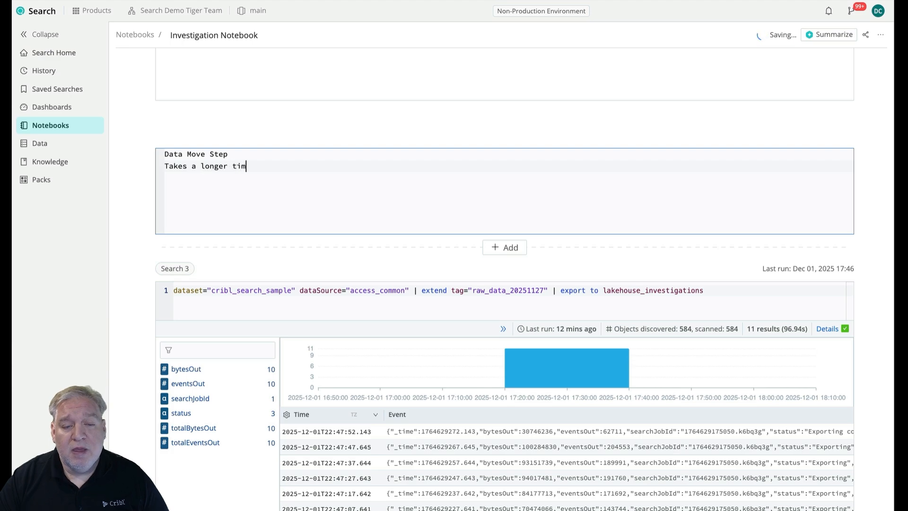
pyautogui.write('e, but results in shorter wor')
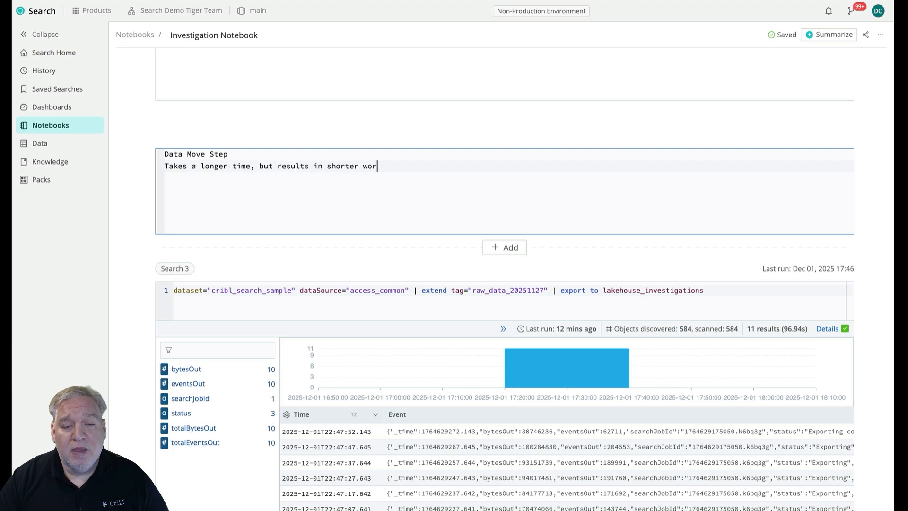
pyautogui.write('k')
pyautogui.press('BackSpace')
pyautogui.press('BackSpace')
pyautogui.press('BackSpace')
pyautogui.press('BackSpace')
pyautogui.press('BackSpace')
pyautogui.write('foll')
pyautogui.write('ow')
pyautogui.write('n-')
pyautogui.press('BackSpace')
pyautogui.press('BackSpace')
pyautogui.press('BackSpace')
pyautogui.write('-on searches')
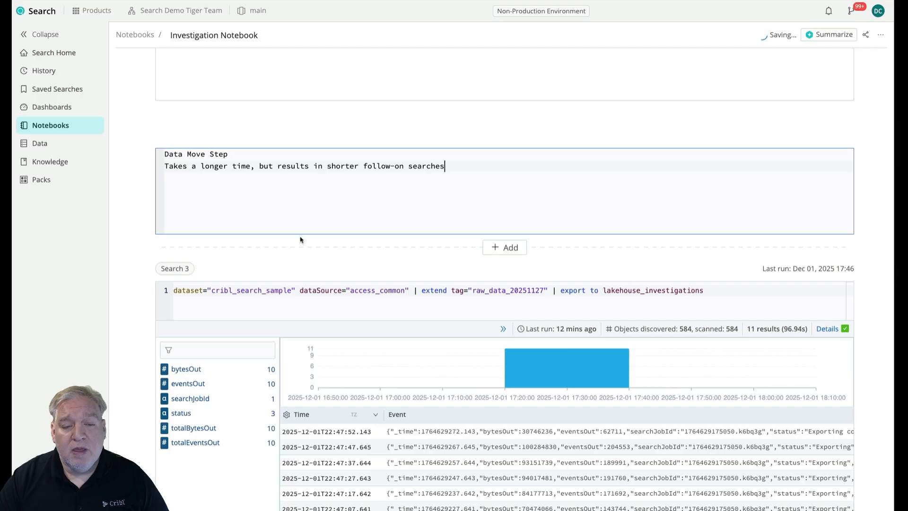
# Format the note's "Data Move Step" line as a level-two markdown heading and leave the note editor to render it.
pyautogui.click(166, 154)
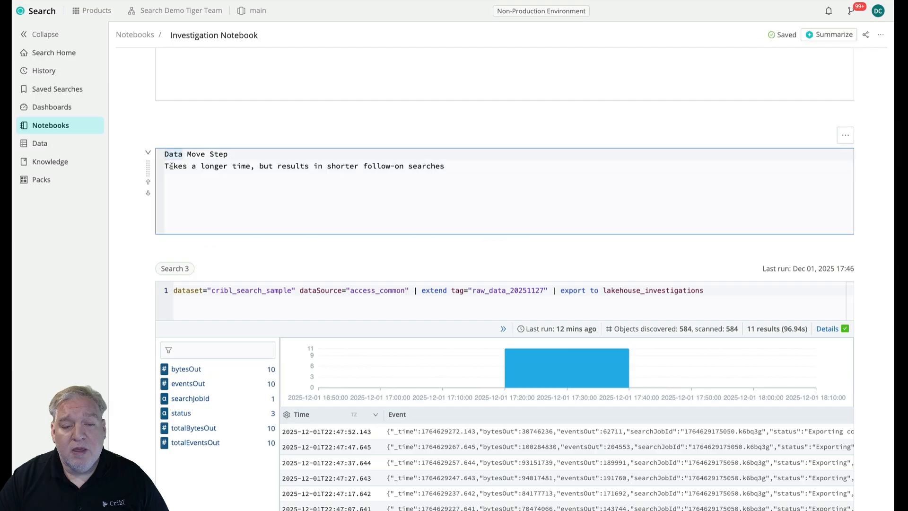
pyautogui.write('##')
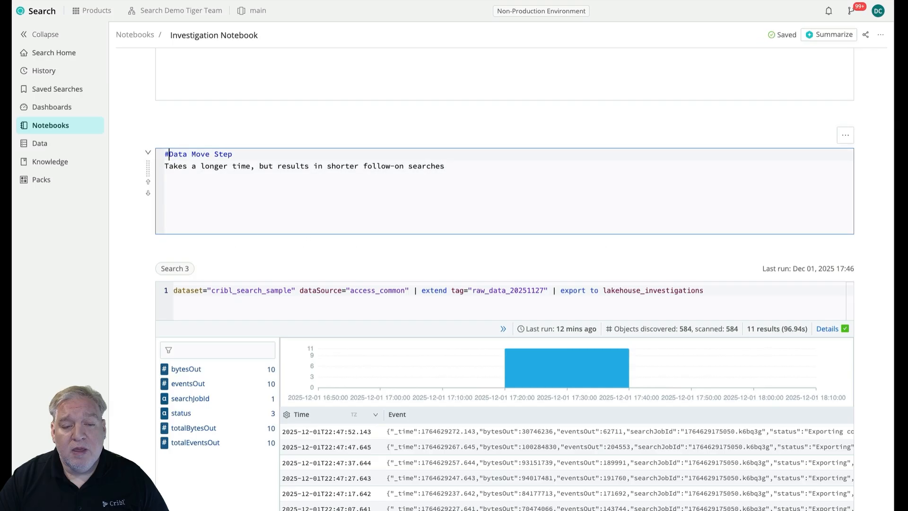
pyautogui.click(123, 207)
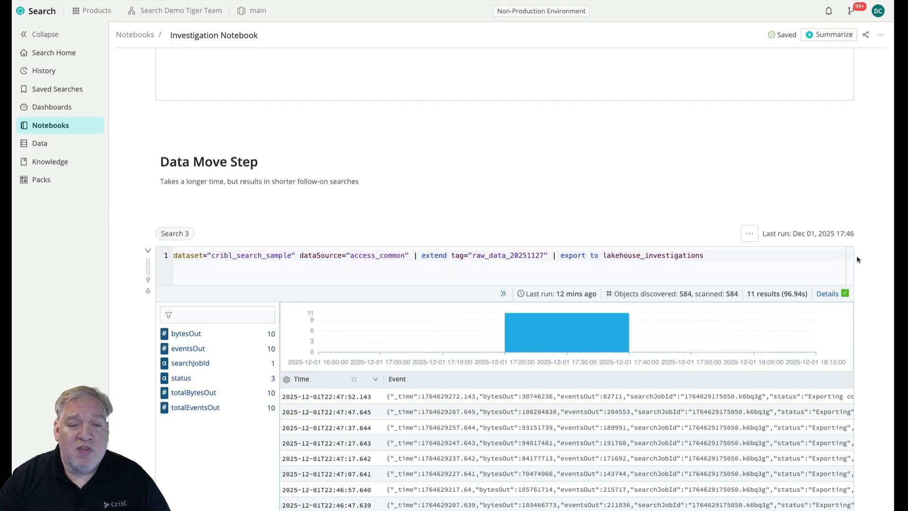
pyautogui.scroll(-1, 862, 265)
pyautogui.scroll(15, 862, 266)
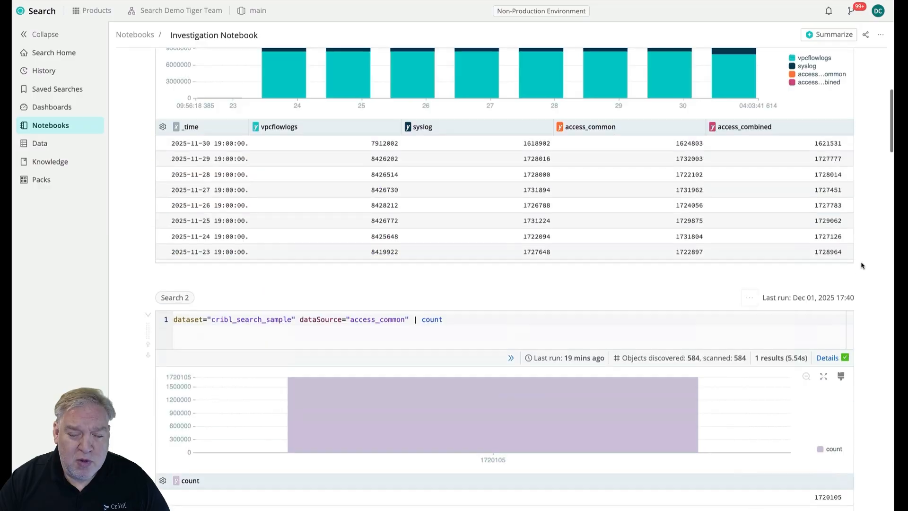
pyautogui.scroll(3, 862, 266)
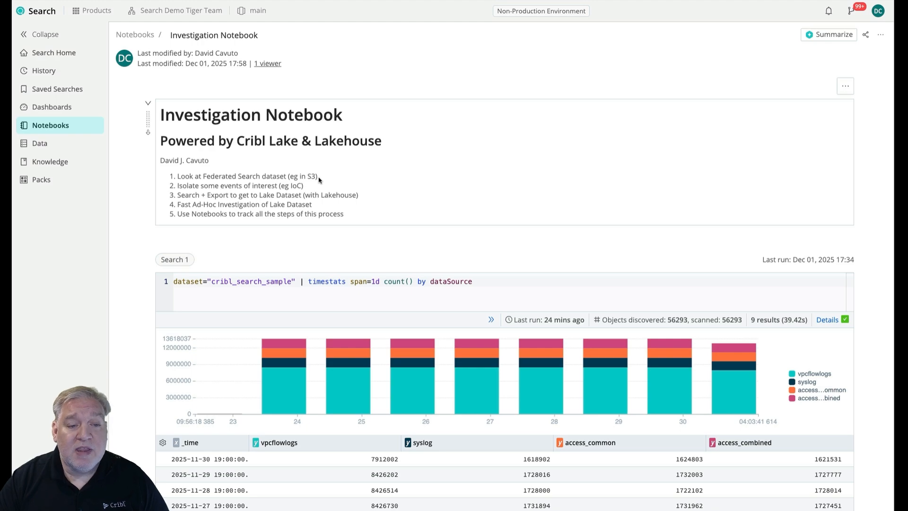
# Review the notebook's sharing members, teams and their permission levels, leaving the access unchanged.
pyautogui.click(865, 34)
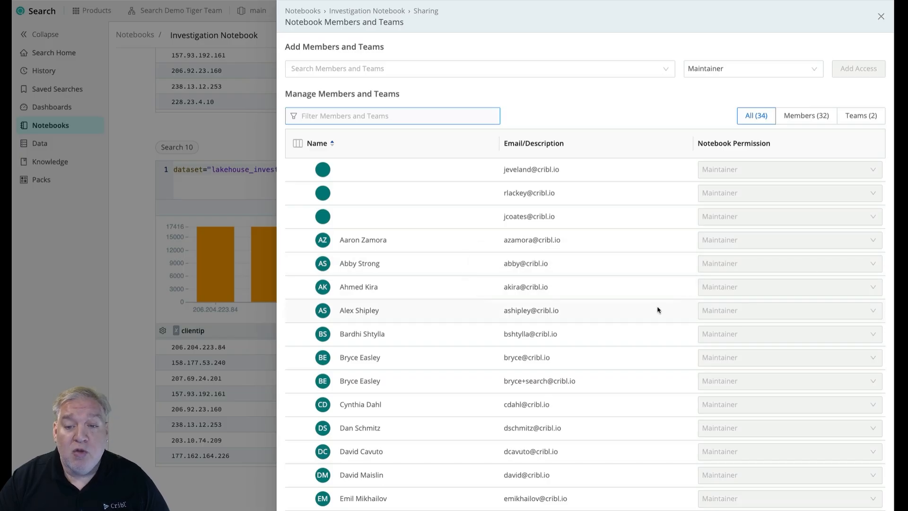
pyautogui.click(881, 16)
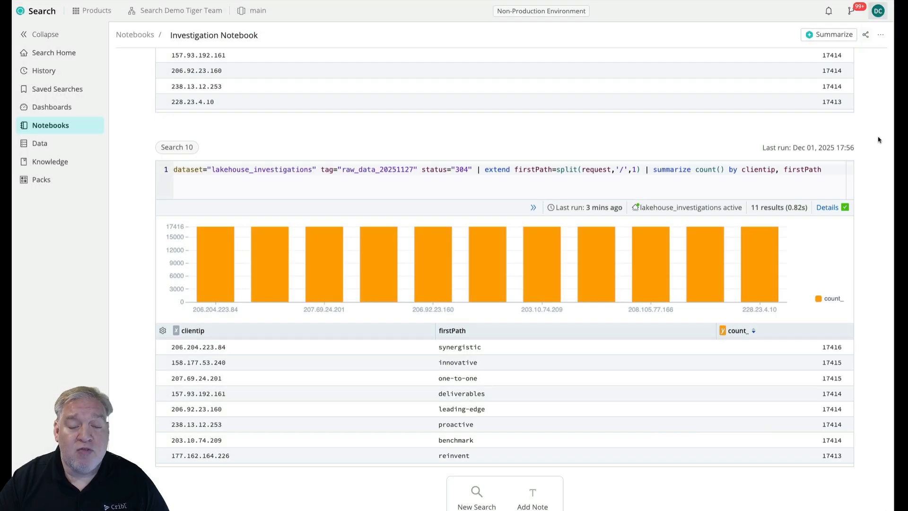
# Generate a Copilot summary of the whole Investigation Notebook and read through the resulting summary note.
pyautogui.scroll(1, 878, 144)
pyautogui.scroll(20, 878, 151)
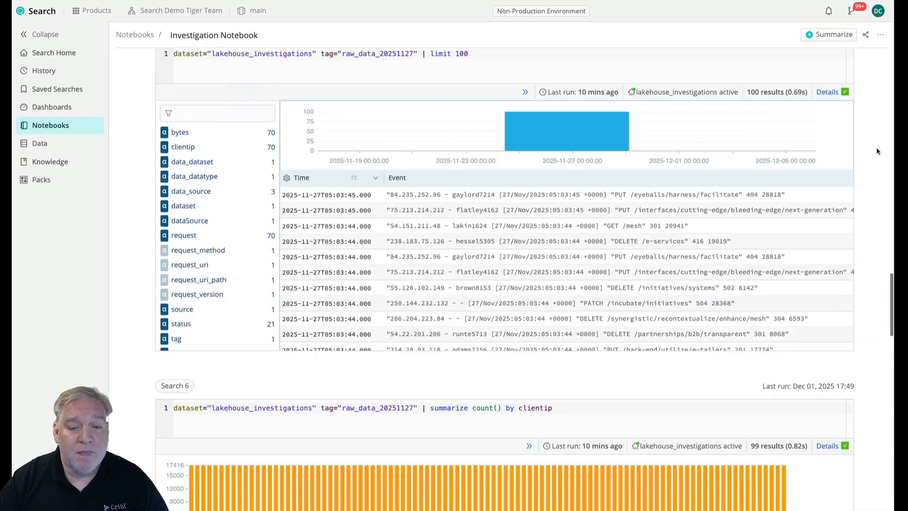
pyautogui.scroll(10, 878, 151)
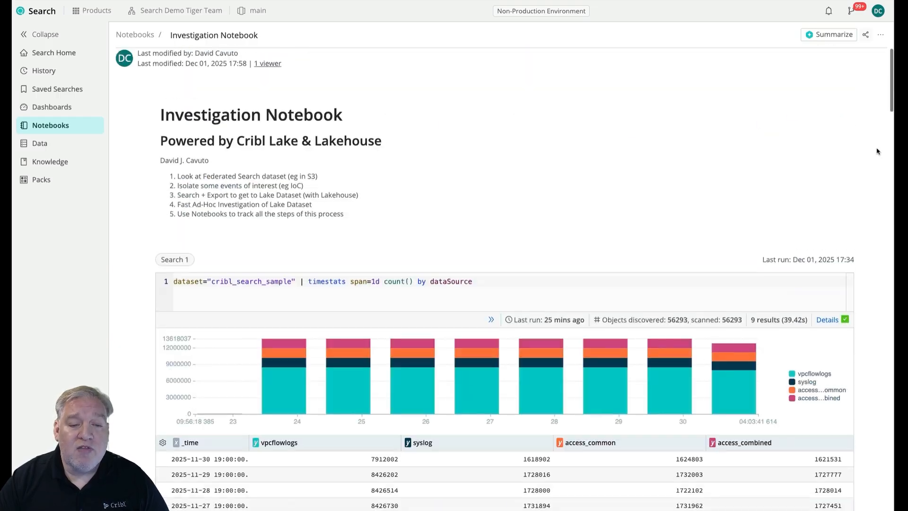
pyautogui.click(821, 39)
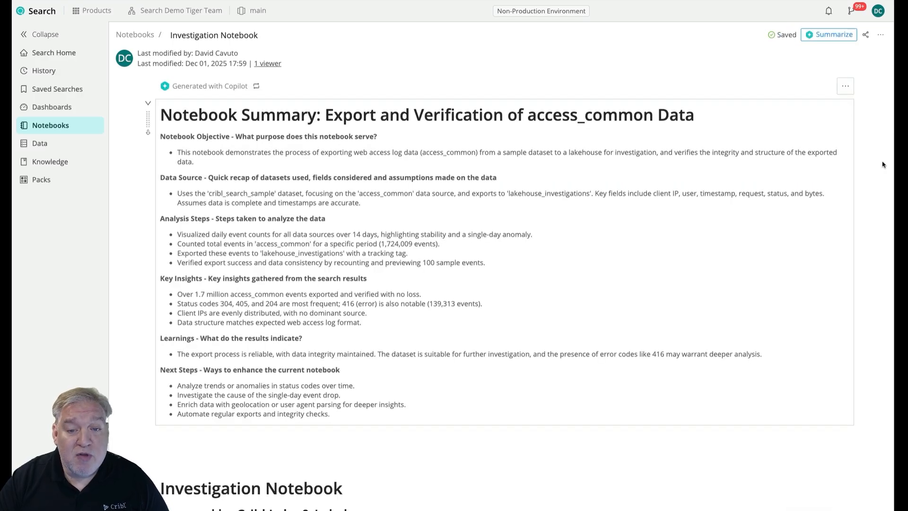
pyautogui.scroll(-1, 355, 416)
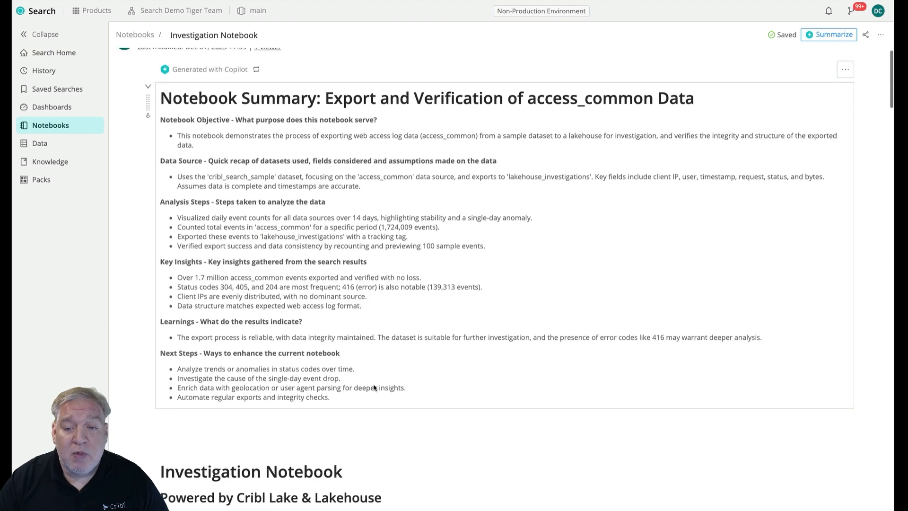